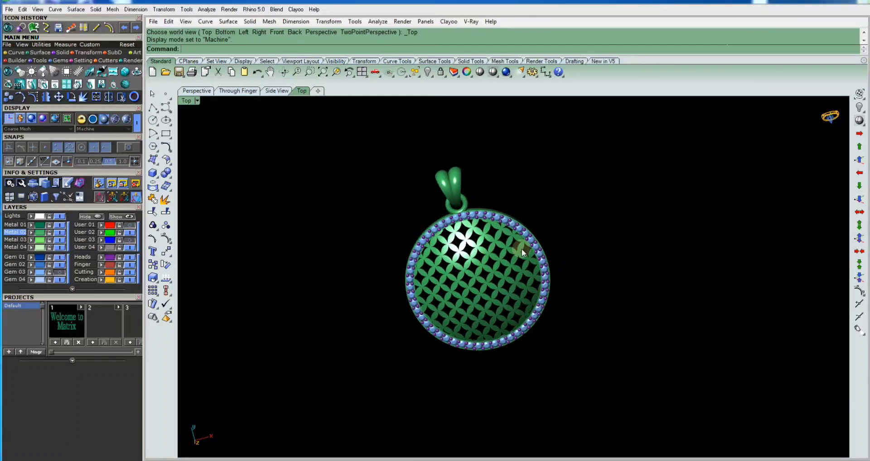
# Orbit around the finished gem-set pendant to inspect it from several angles
pyautogui.scroll(3, 564, 230)
pyautogui.scroll(-2, 492, 285)
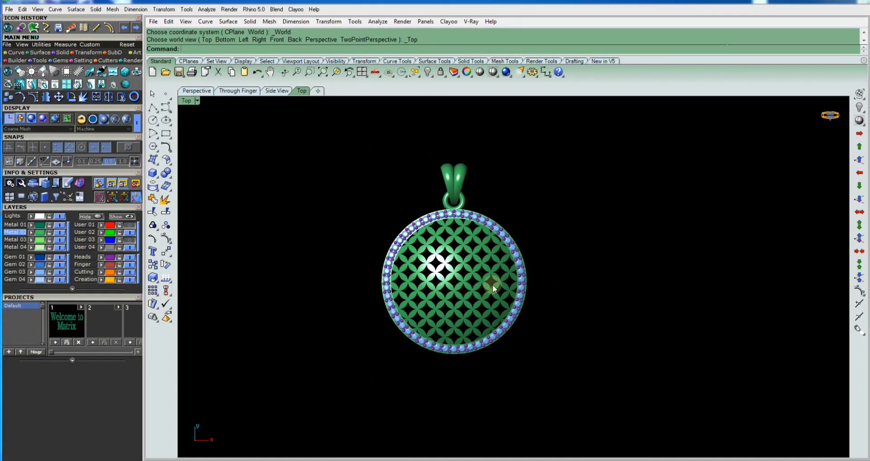
pyautogui.scroll(1, 493, 284)
pyautogui.scroll(4, 629, 299)
pyautogui.scroll(-4, 647, 338)
pyautogui.moveTo(648, 338)
pyautogui.mouseDown(button='right')
pyautogui.moveTo(563, 291)
pyautogui.moveTo(618, 343)
pyautogui.moveTo(196, 316)
pyautogui.moveTo(844, 318)
pyautogui.moveTo(829, 320)
pyautogui.mouseUp(button='right')
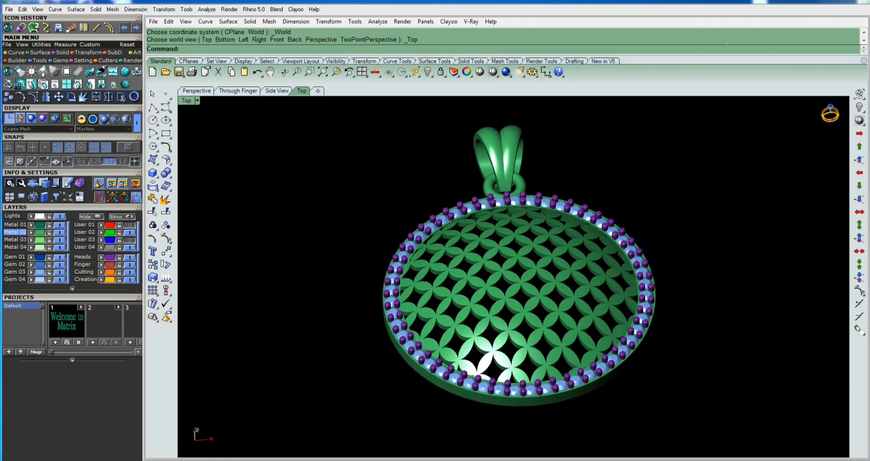
pyautogui.moveTo(709, 280)
pyautogui.mouseDown(button='right')
pyautogui.moveTo(433, 312)
pyautogui.moveTo(261, 292)
pyautogui.mouseUp(button='right')
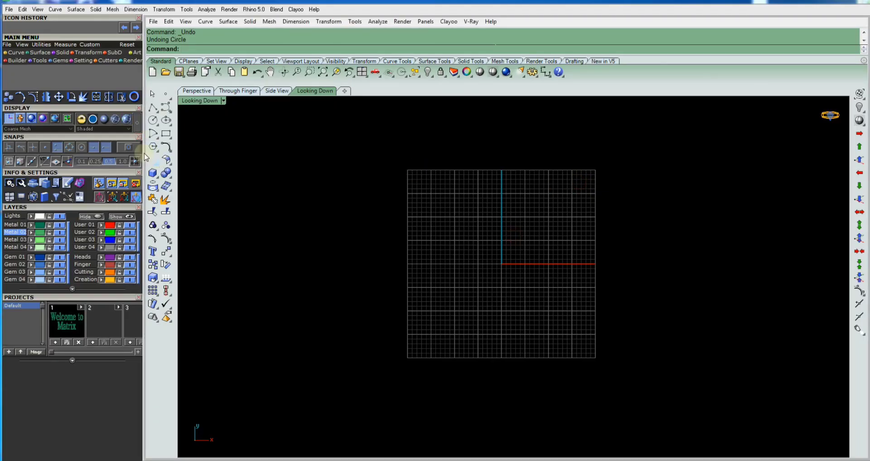
# Draw a circle of diameter 25 centred at the origin and select it
pyautogui.click(16, 52)
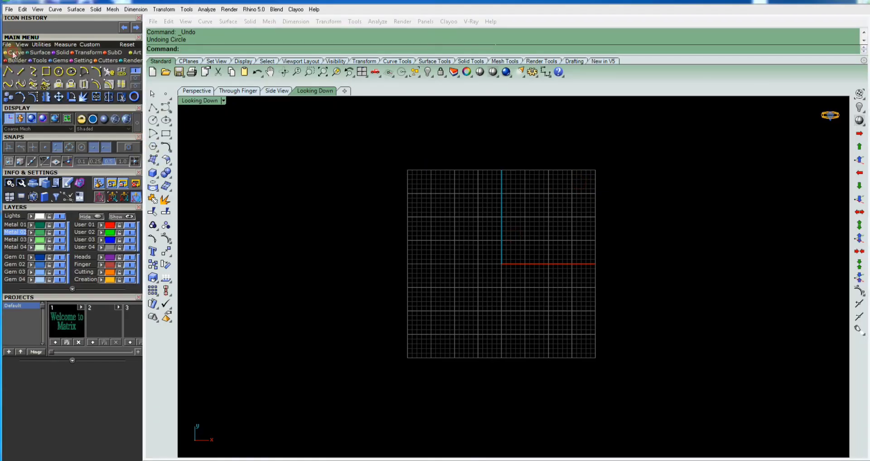
pyautogui.click(58, 72)
pyautogui.write('0')
pyautogui.press('Return')
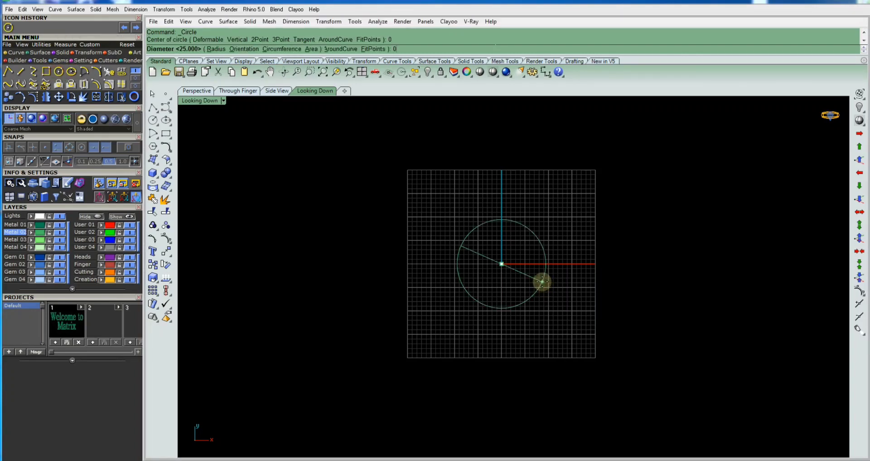
pyautogui.write('25')
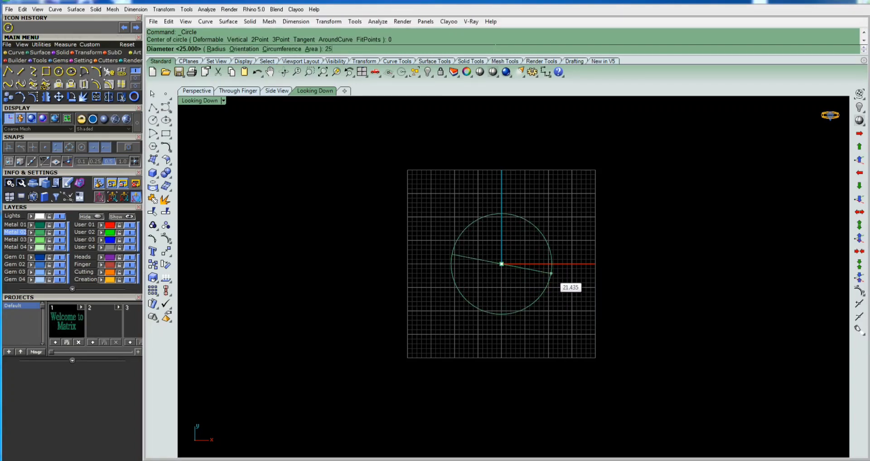
pyautogui.press('Return')
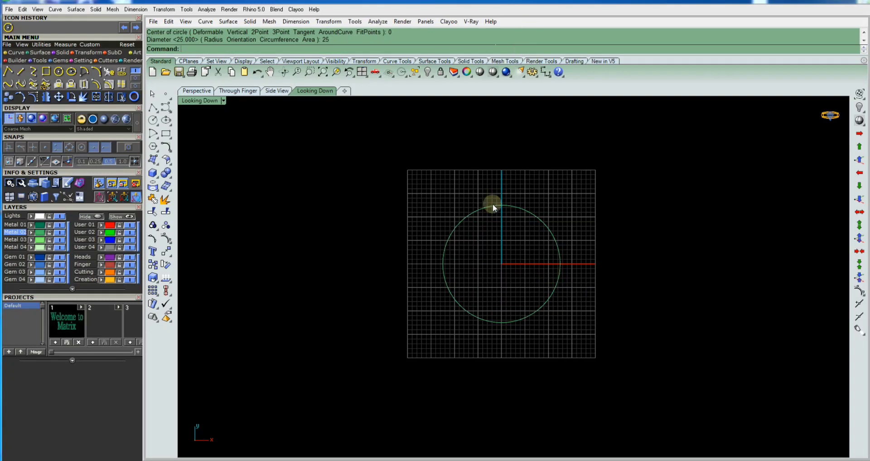
pyautogui.click(495, 210)
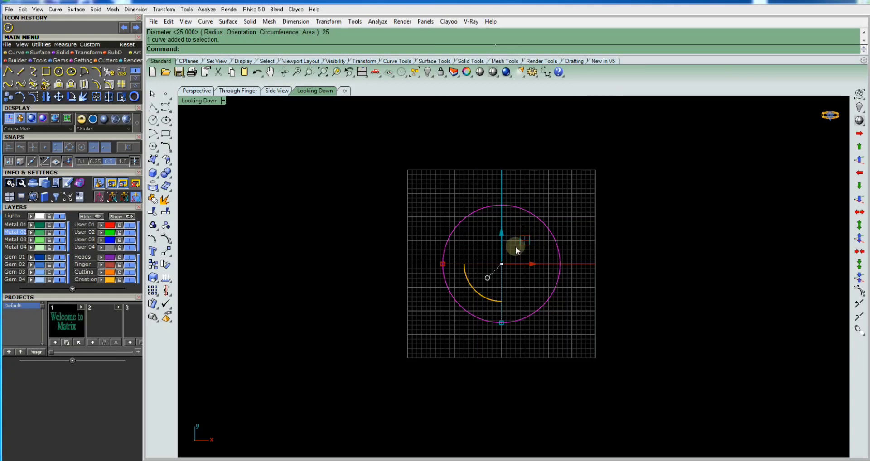
# Offset the 25-diameter circle 1.6 to the inside and select the new inner circle
pyautogui.click(96, 84)
pyautogui.scroll(2, 504, 257)
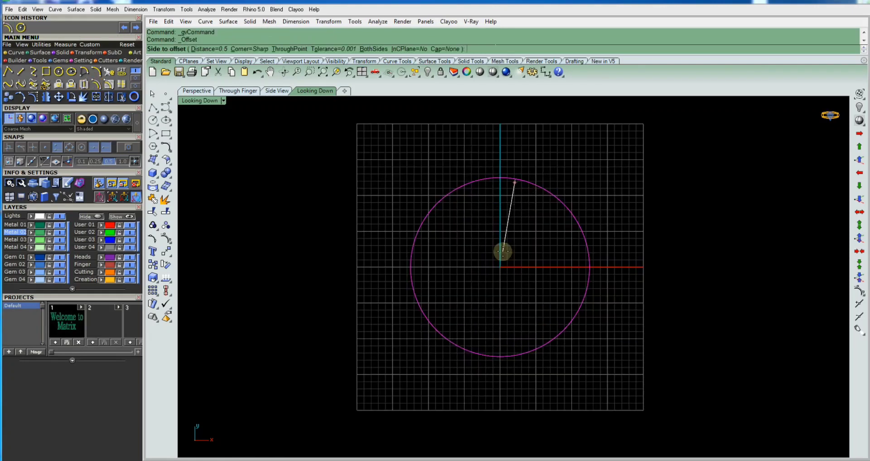
pyautogui.write('1')
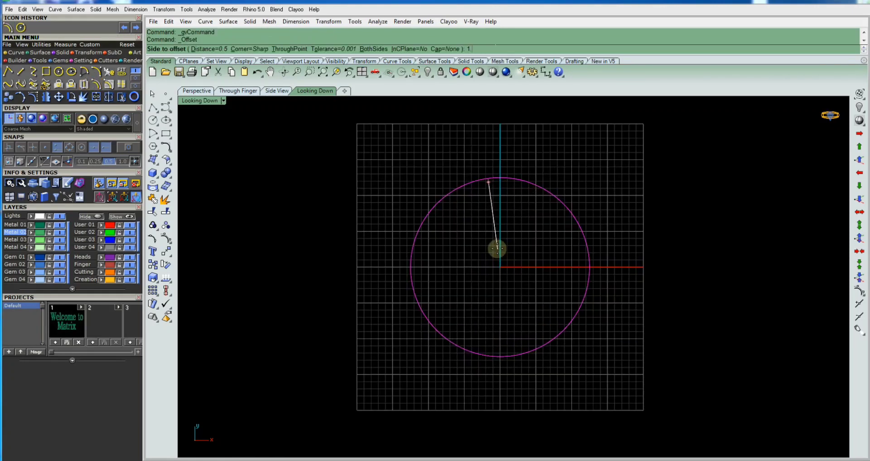
pyautogui.write('.6')
pyautogui.press('Return')
pyautogui.click(496, 248)
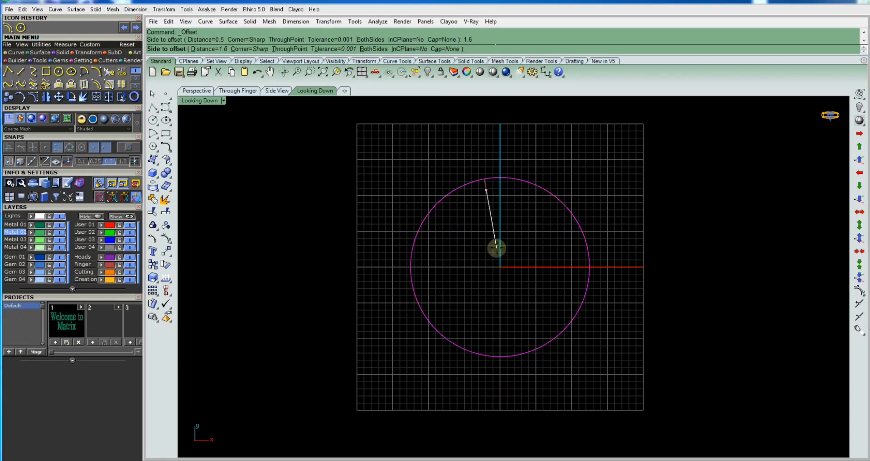
pyautogui.scroll(-4, 425, 184)
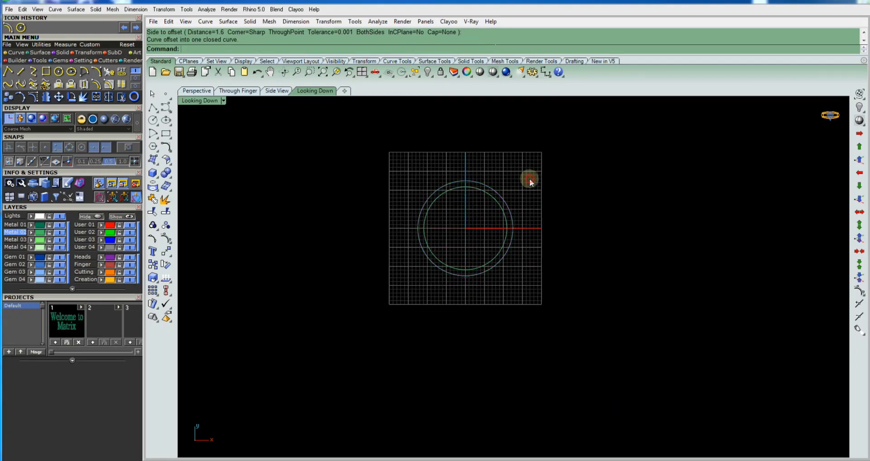
pyautogui.scroll(4, 492, 190)
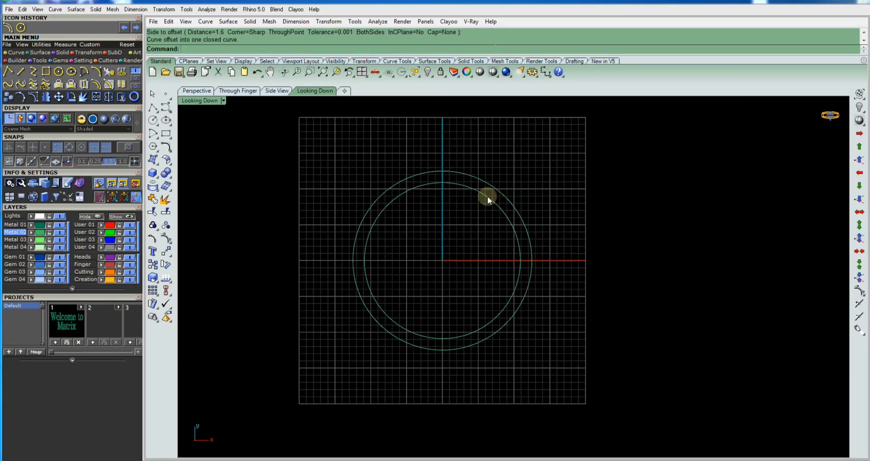
pyautogui.click(491, 196)
pyautogui.scroll(2, 494, 198)
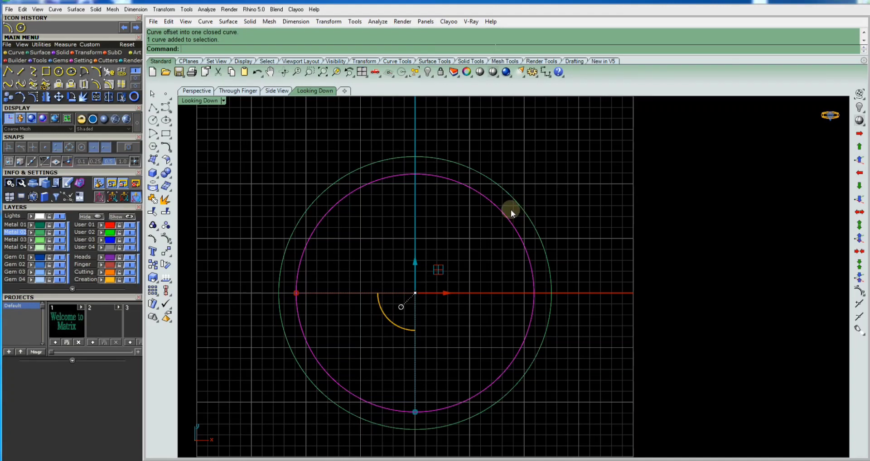
pyautogui.write('O')
# Offset the inner circle by a further 0.2 to make a third concentric curve
pyautogui.press('Return')
pyautogui.write('1')
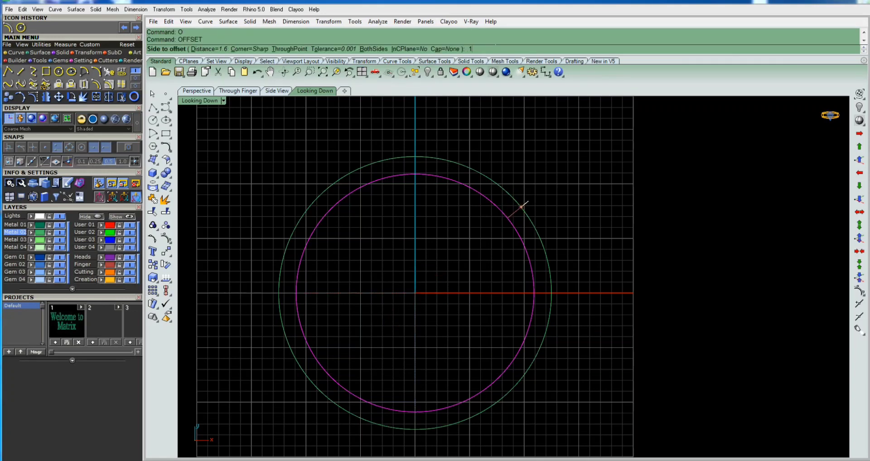
pyautogui.rightClick(528, 201)
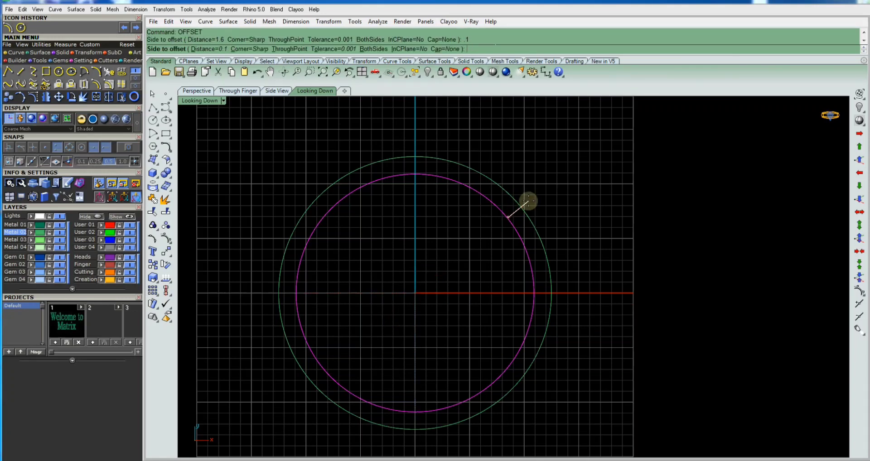
pyautogui.write('.2')
pyautogui.rightClick(528, 201)
pyautogui.click(528, 201)
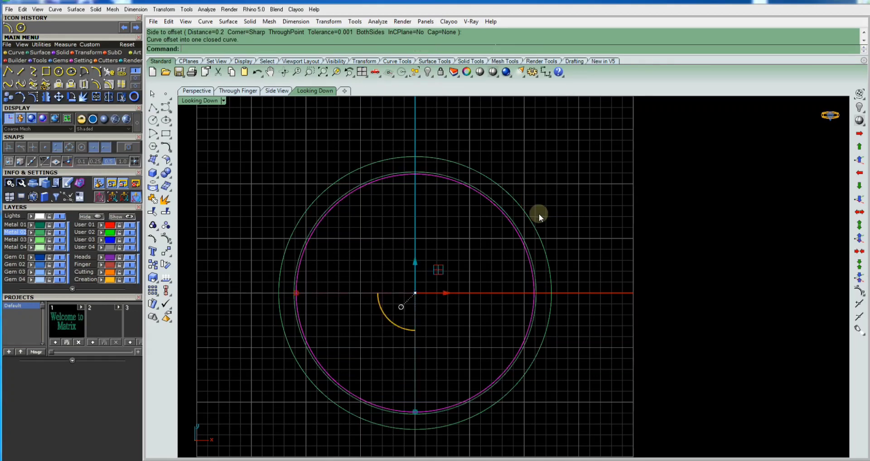
pyautogui.scroll(5, 524, 234)
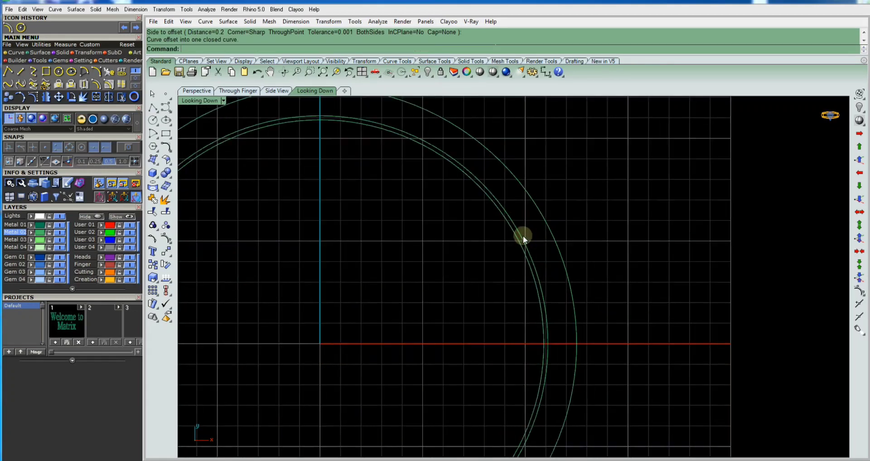
pyautogui.scroll(-2, 521, 238)
# Select the inner and new offset curves and raise them by 0.1
pyautogui.click(517, 239)
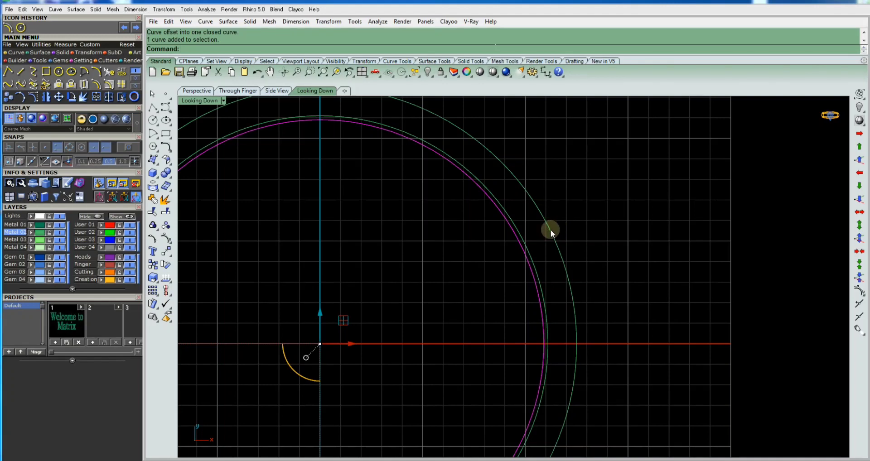
pyautogui.moveTo(536, 229); pyautogui.dragTo(523, 244)
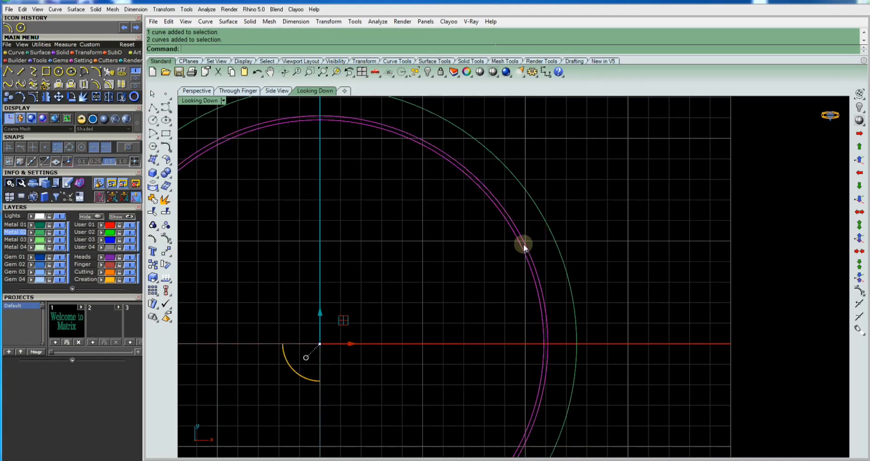
pyautogui.click(859, 159)
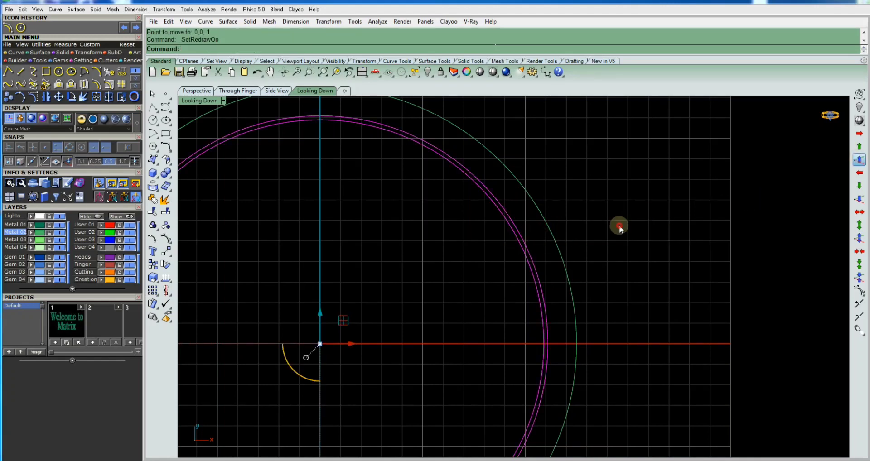
pyautogui.click(521, 247)
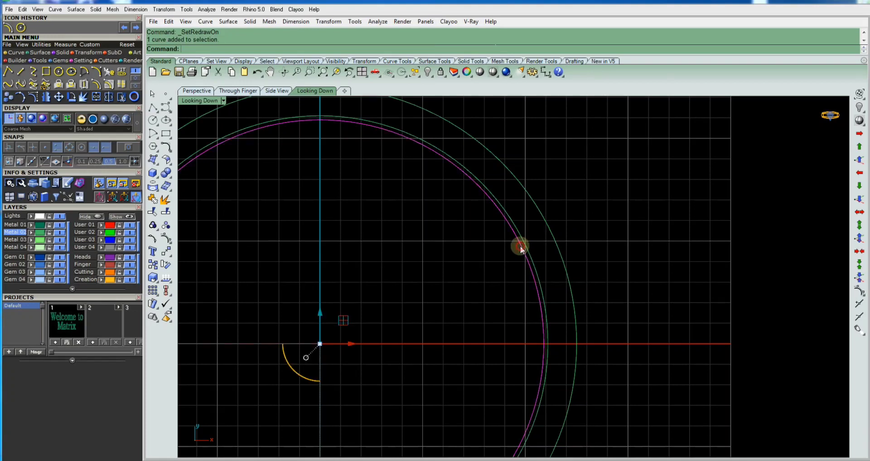
pyautogui.keyDown('shift'); pyautogui.click(544, 225); pyautogui.keyUp('shift')
pyautogui.scroll(-5, 552, 211)
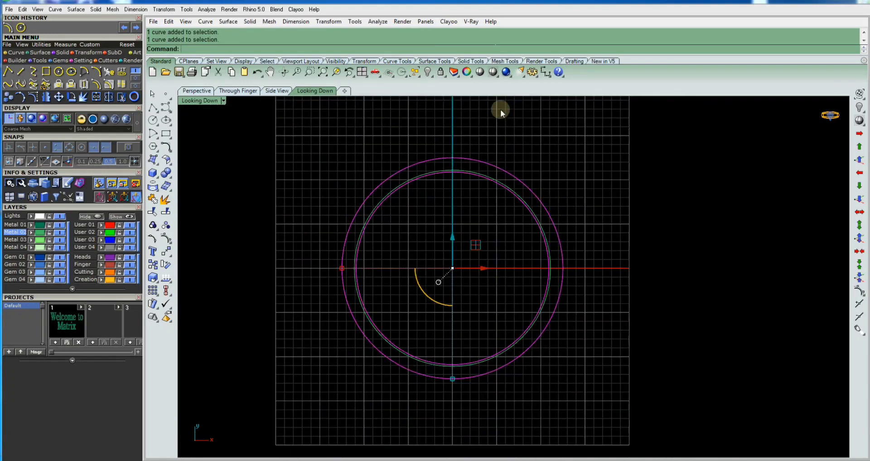
pyautogui.click(492, 73)
# Undo the trial move and add the outer circle to the selection
pyautogui.hotkey('ctrl', 'z')
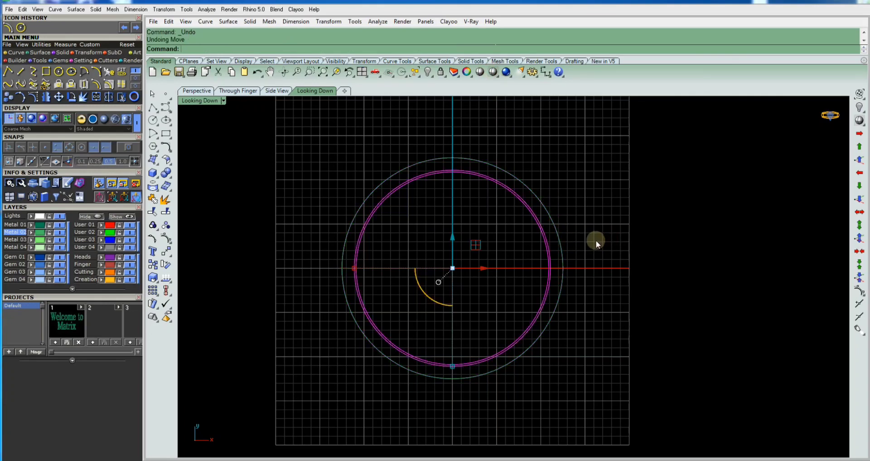
pyautogui.press('Escape')
pyautogui.scroll(2, 546, 241)
pyautogui.hotkey('ctrl', 'z')
pyautogui.keyDown('shift'); pyautogui.click(558, 230); pyautogui.keyUp('shift')
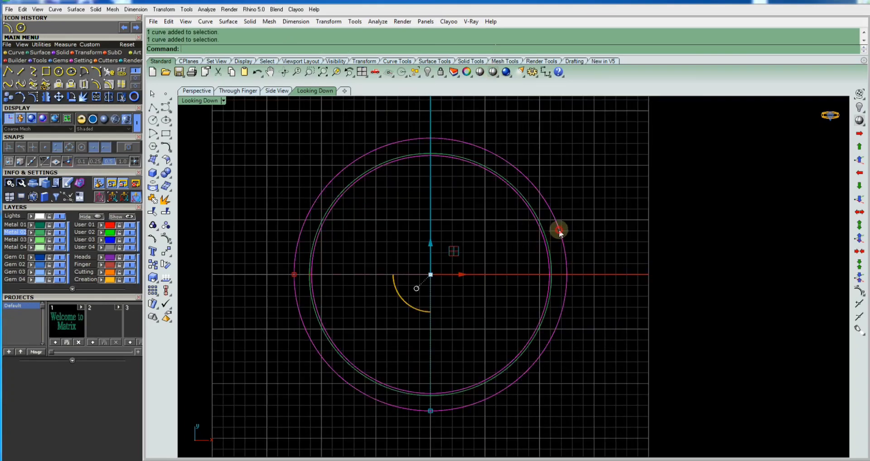
pyautogui.scroll(-2, 553, 241)
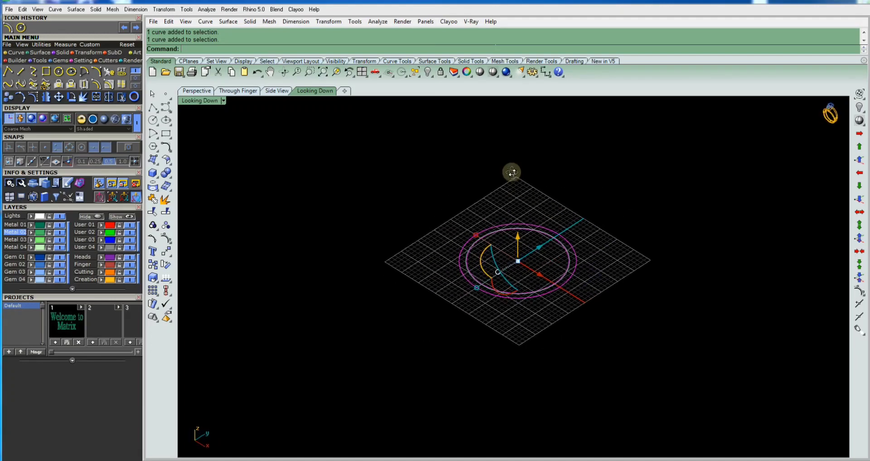
# Extrude the selected circles into a solid ring band 1.2 high
pyautogui.moveTo(585, 256); pyautogui.dragTo(532, 252, button='right')
pyautogui.scroll(1, 531, 252)
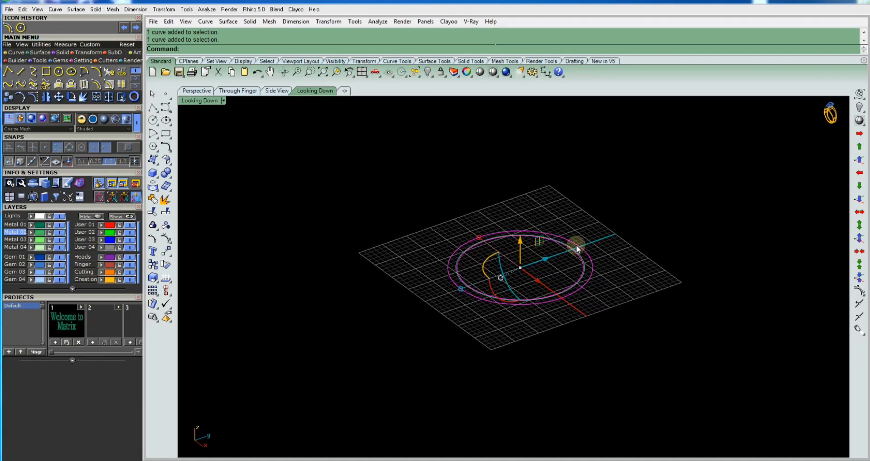
pyautogui.click(63, 53)
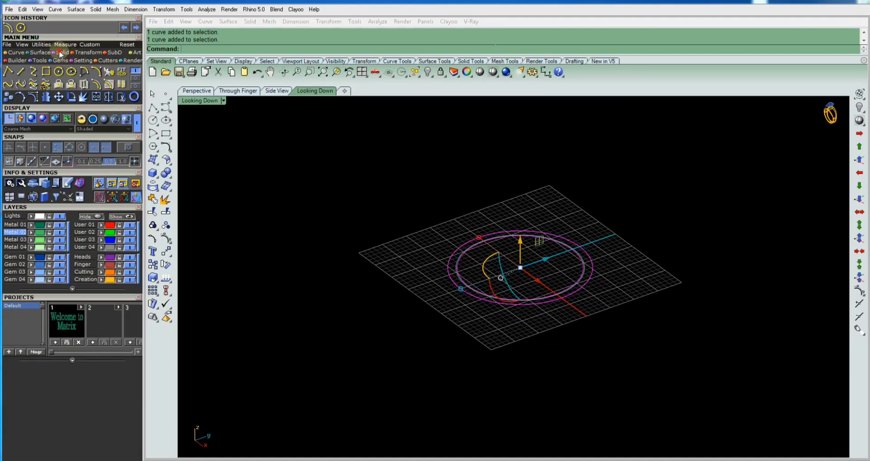
pyautogui.click(109, 74)
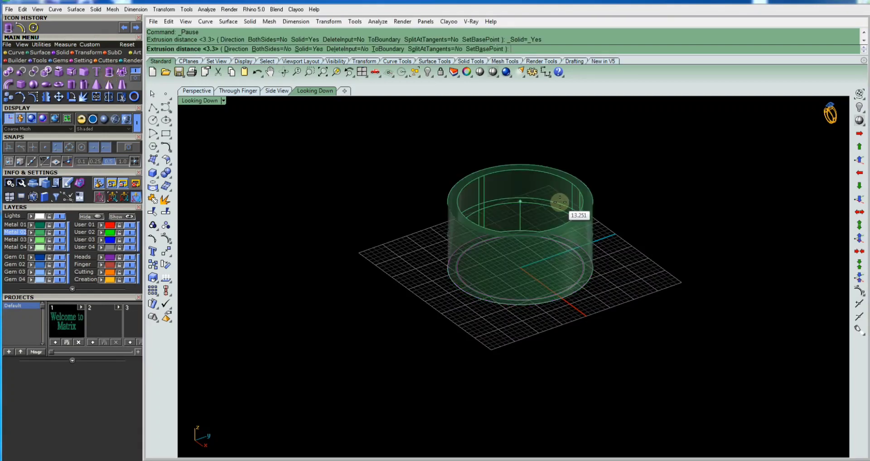
pyautogui.write('1.2')
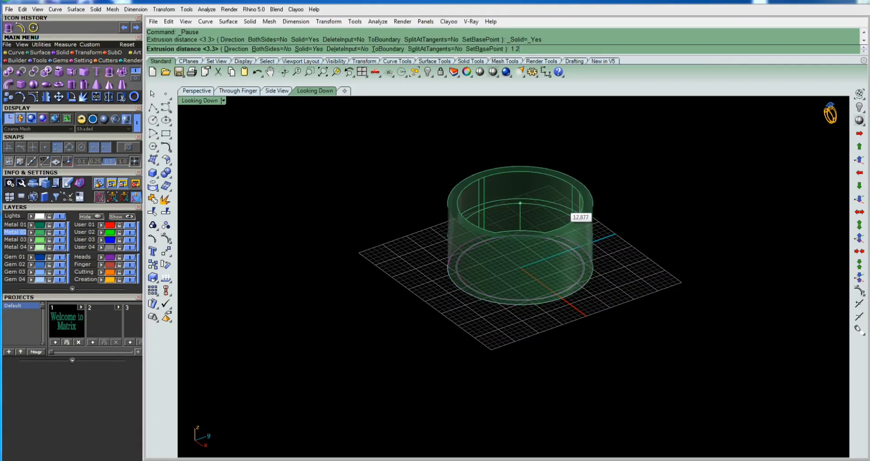
pyautogui.press('Return')
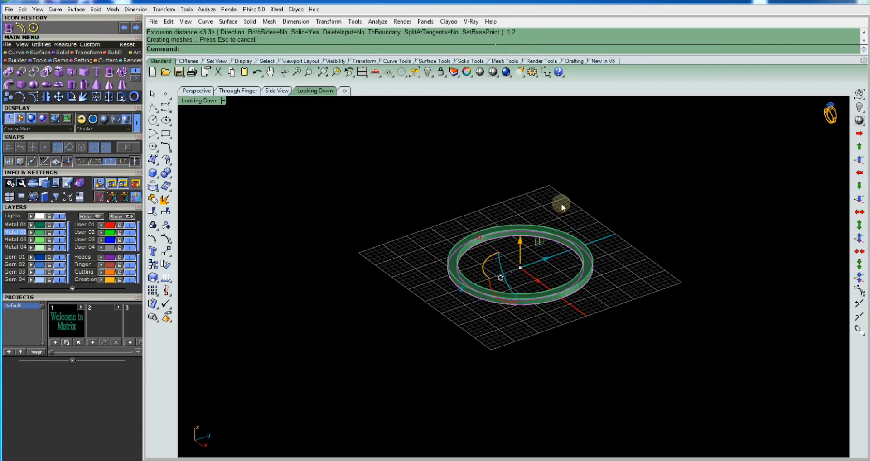
pyautogui.scroll(2, 555, 263)
pyautogui.scroll(2, 597, 276)
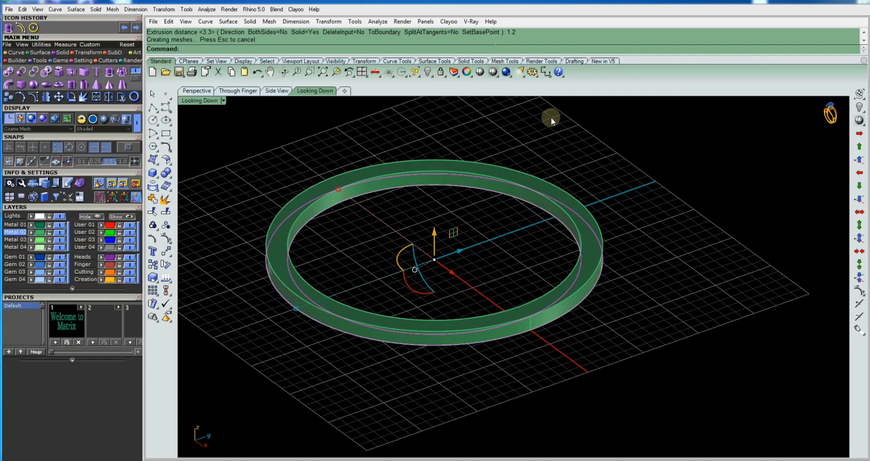
# In wireframe display, select the inner curve and nudge it down below the ring
pyautogui.click(492, 72)
pyautogui.scroll(3, 589, 256)
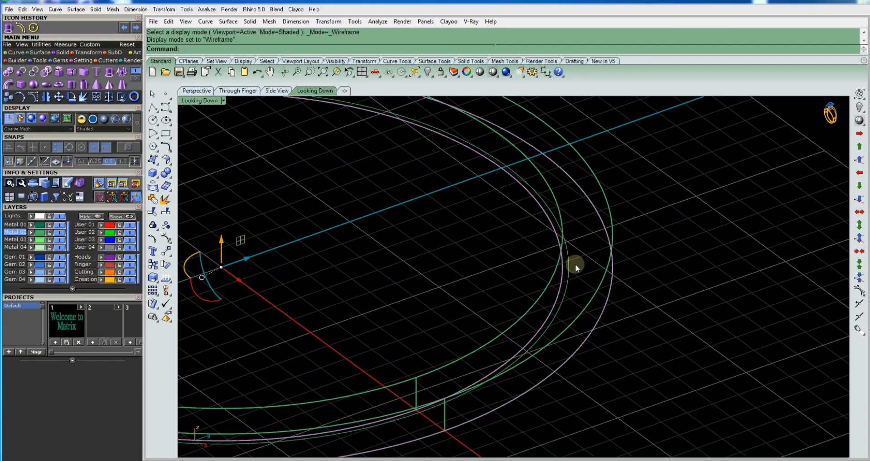
pyautogui.scroll(2, 572, 269)
pyautogui.click(567, 276)
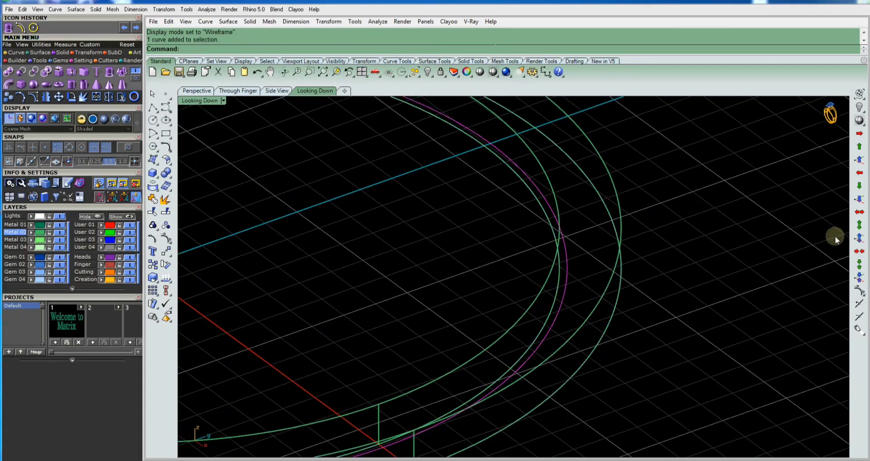
pyautogui.click(859, 199)
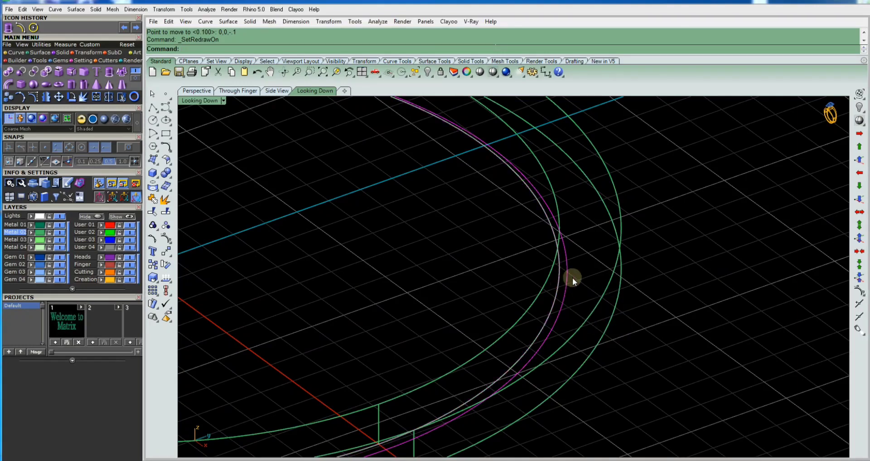
pyautogui.scroll(-4, 572, 278)
pyautogui.scroll(-2, 572, 278)
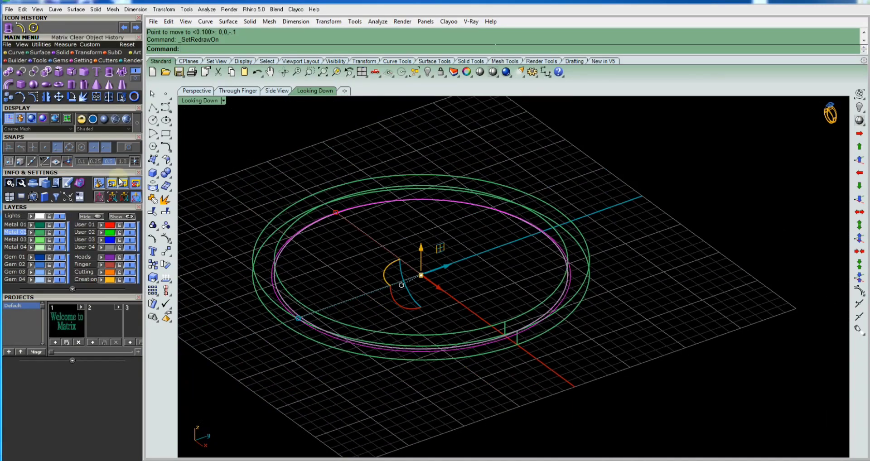
# Create a 10×10-span Patch surface from the inner curve, previewing before accepting
pyautogui.click(40, 52)
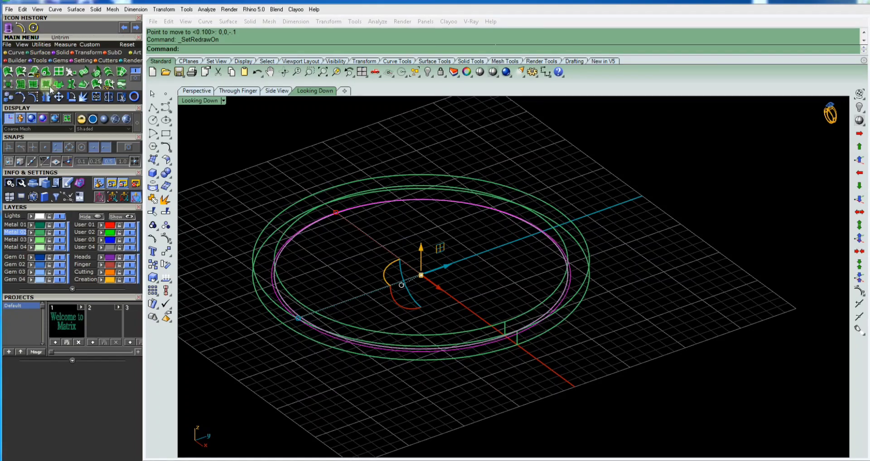
pyautogui.click(134, 78)
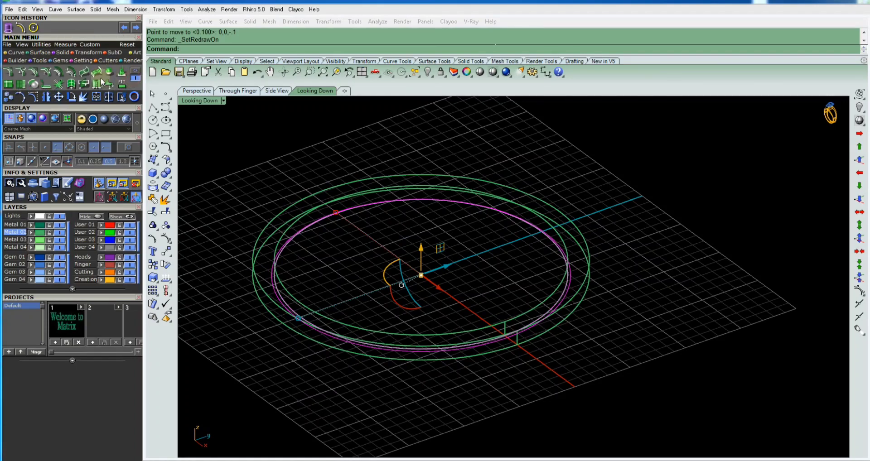
pyautogui.click(134, 77)
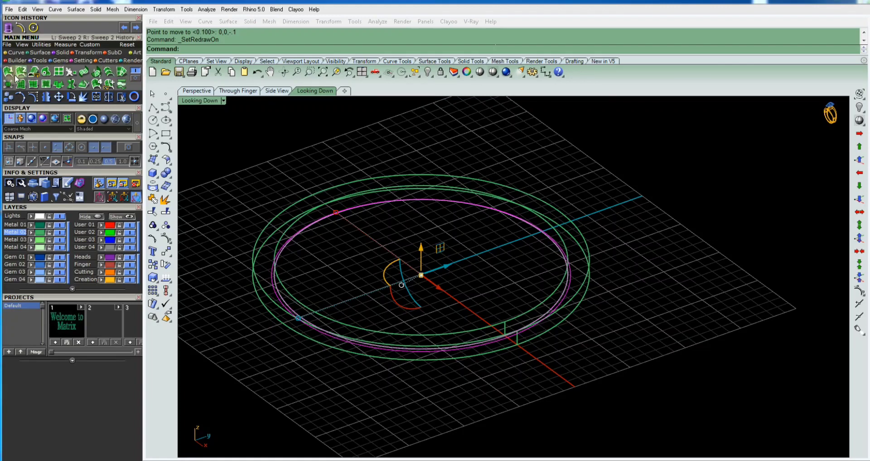
pyautogui.click(21, 84)
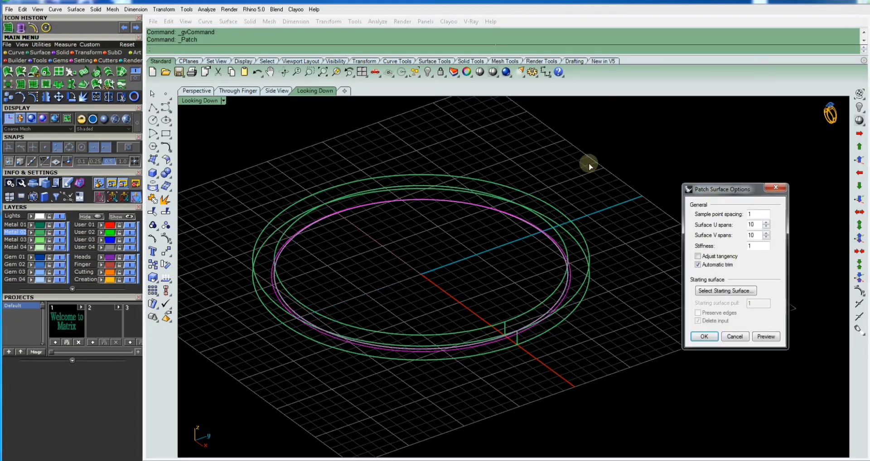
pyautogui.hotkey('ctrl', 'alt', 's')
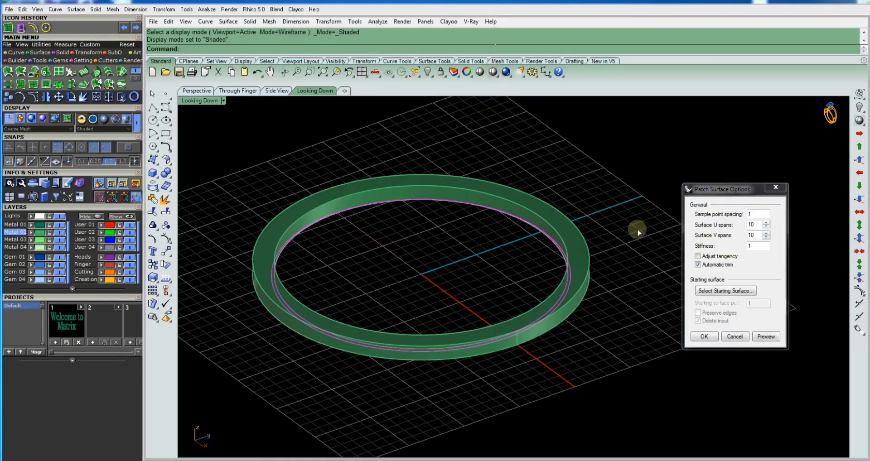
pyautogui.click(764, 338)
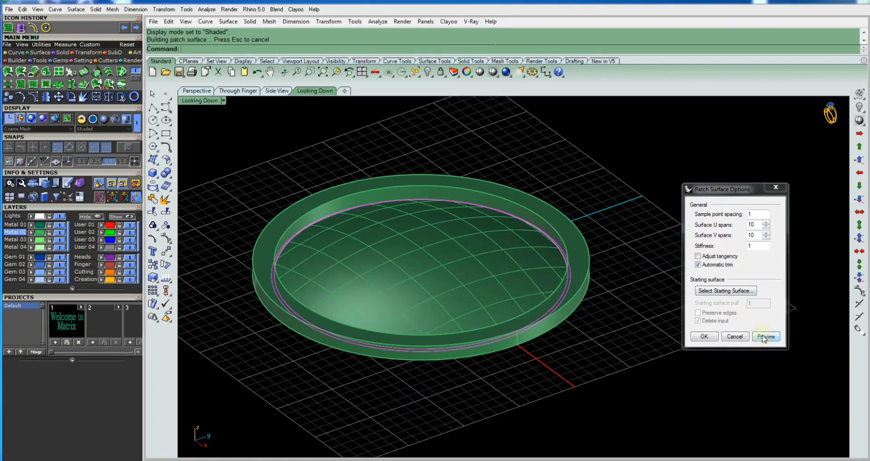
pyautogui.click(705, 337)
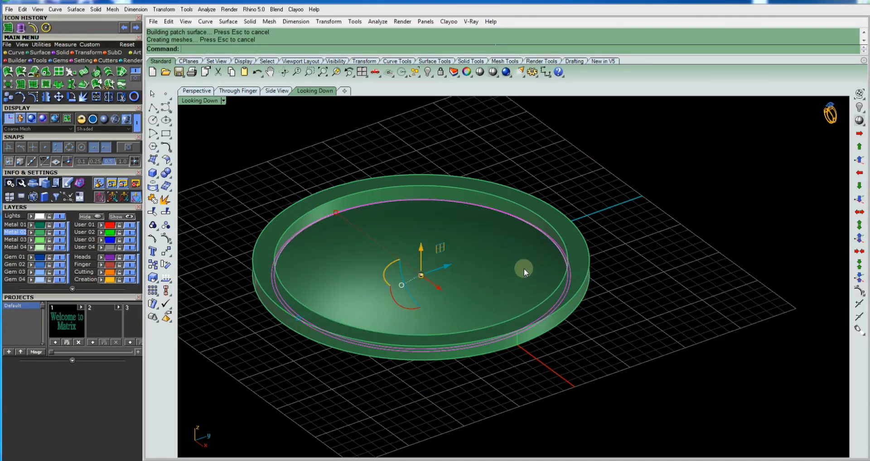
# Window-select the ring, patch and curve, then drop the patch from the selection
pyautogui.scroll(5, 524, 268)
pyautogui.scroll(3, 532, 290)
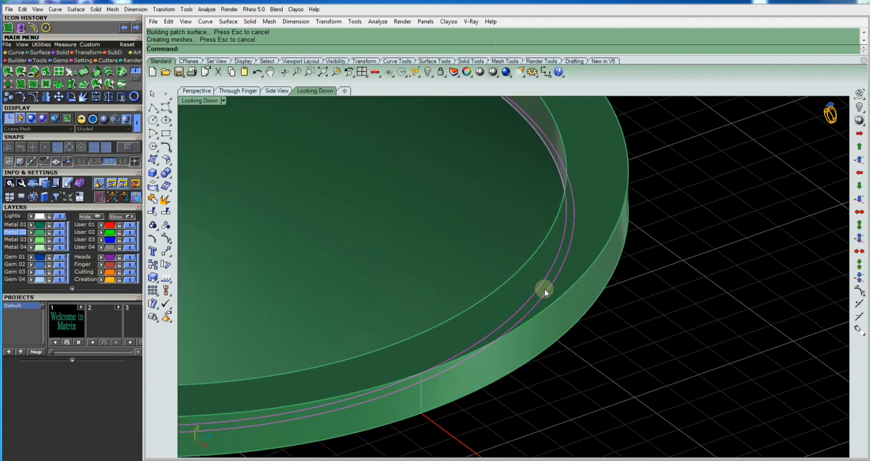
pyautogui.scroll(-3, 495, 241)
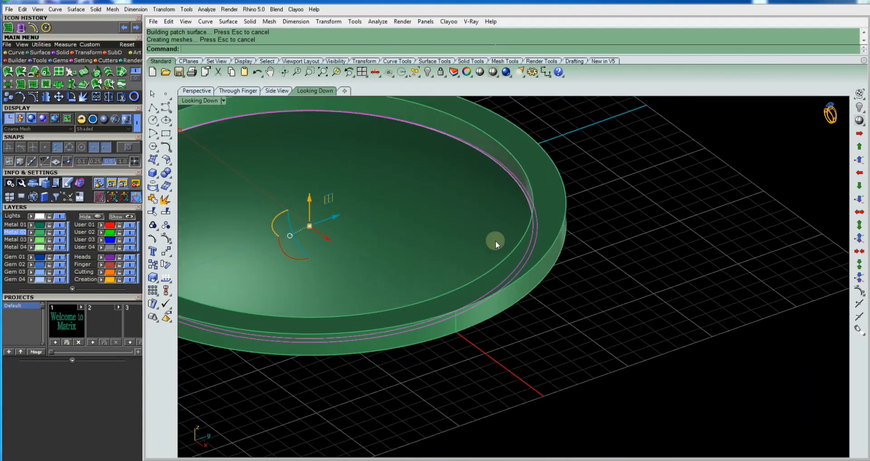
pyautogui.press('Escape')
pyautogui.moveTo(654, 179); pyautogui.dragTo(476, 237)
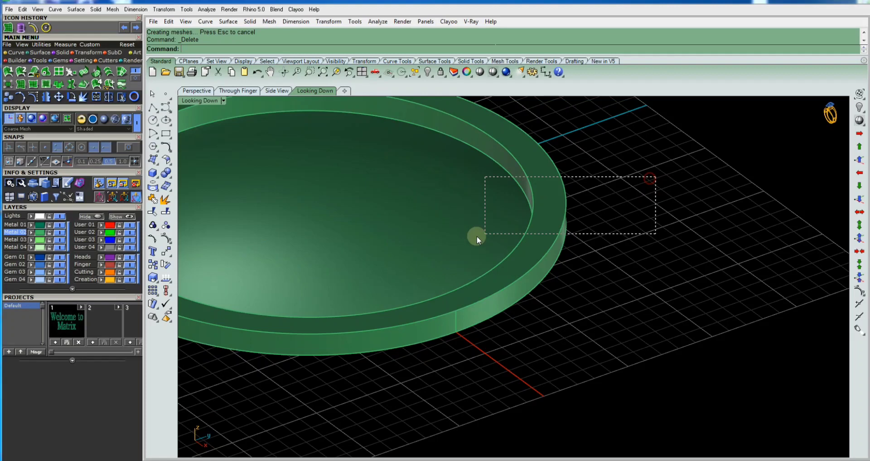
pyautogui.keyDown('ctrl'); pyautogui.click(450, 221); pyautogui.keyUp('ctrl')
# Delete the leftover inner curve and select the patch surface
pyautogui.keyDown('ctrl'); pyautogui.click(547, 210); pyautogui.keyUp('ctrl')
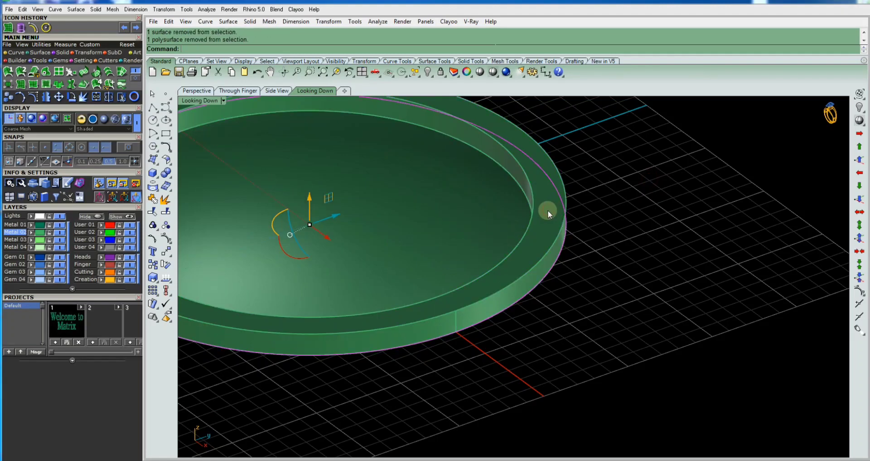
pyautogui.press('Delete')
pyautogui.click(477, 227)
pyautogui.scroll(-3, 494, 233)
pyautogui.scroll(-3, 494, 232)
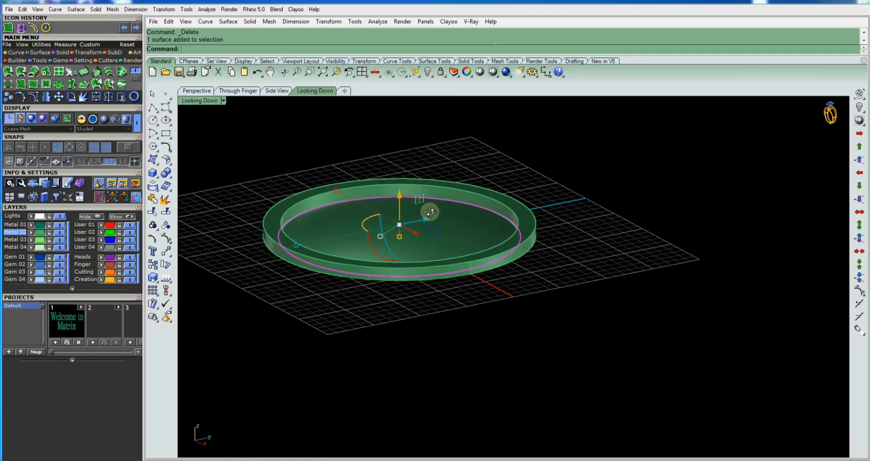
# Lift the patch surface above the ring into a dome, fine-tuning its height in the Right view
pyautogui.moveTo(400, 205); pyautogui.dragTo(400, 195)
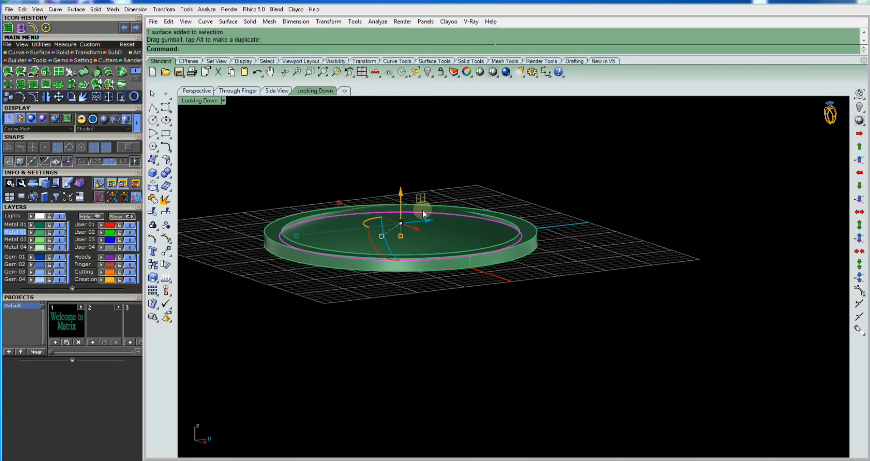
pyautogui.hotkey('ctrl', 'F1')
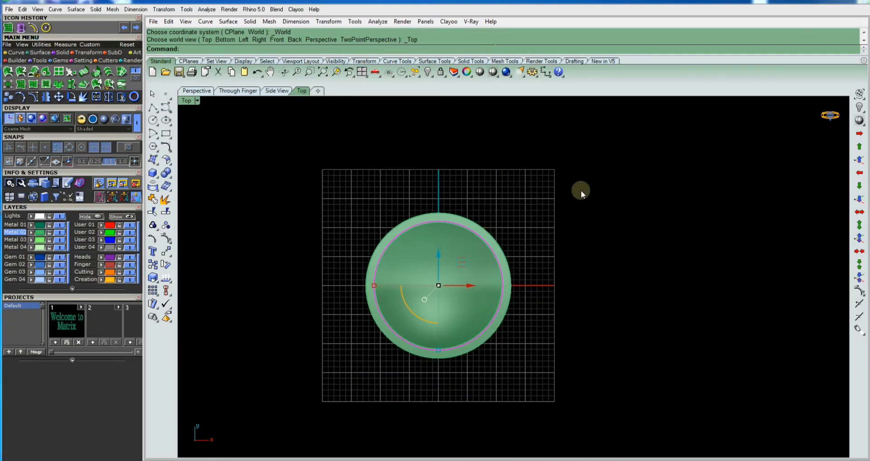
pyautogui.click(580, 191)
pyautogui.click(457, 242)
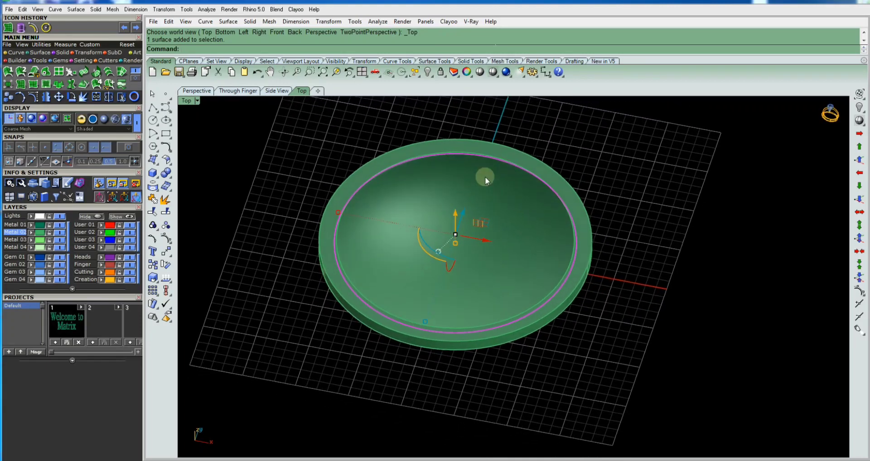
pyautogui.hotkey('ctrl', 'F3')
pyautogui.scroll(2, 520, 256)
pyautogui.moveTo(541, 206); pyautogui.dragTo(535, 187)
pyautogui.scroll(1, 549, 236)
pyautogui.moveTo(542, 248); pyautogui.dragTo(535, 258)
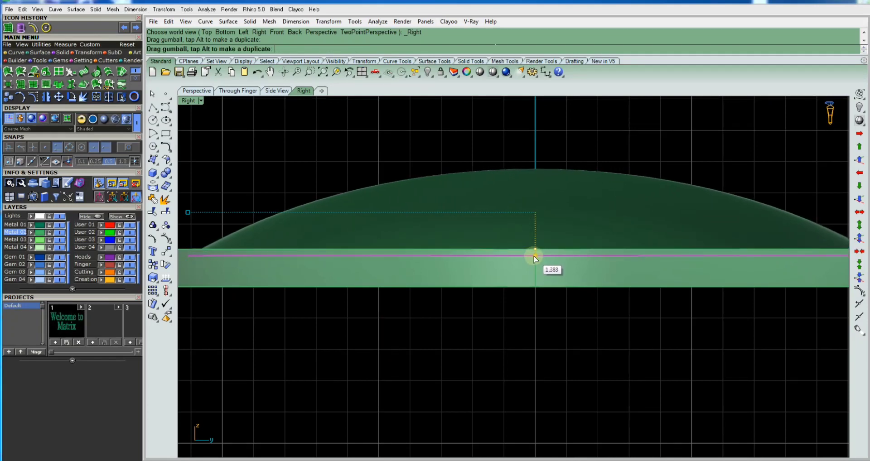
pyautogui.moveTo(535, 259); pyautogui.dragTo(534, 256)
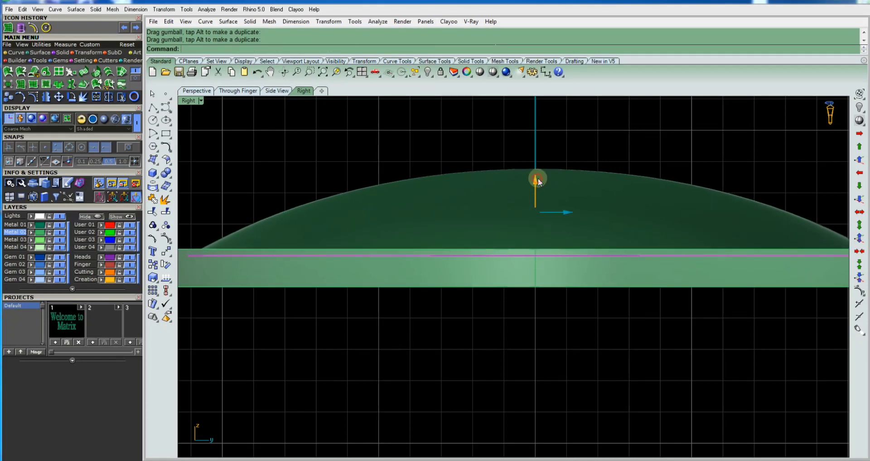
pyautogui.moveTo(532, 178); pyautogui.dragTo(533, 175)
# Back in the Top view, select the dome and outer ring, then clear the selection
pyautogui.hotkey('ctrl', 'F1')
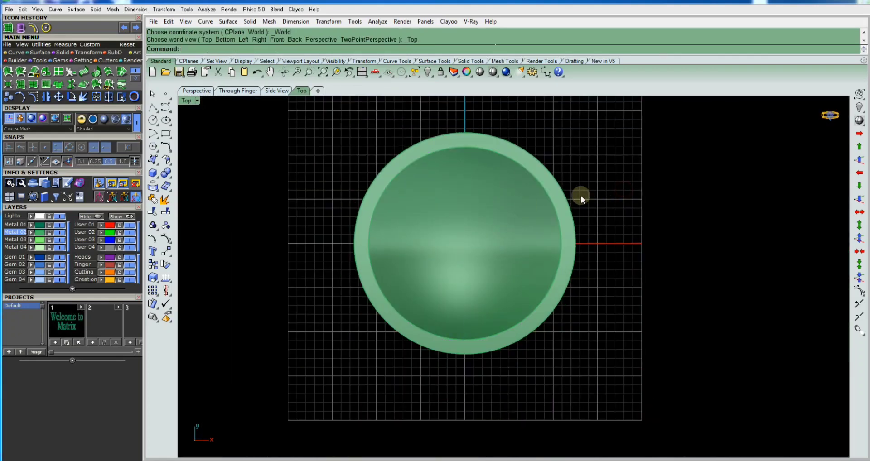
pyautogui.click(498, 196)
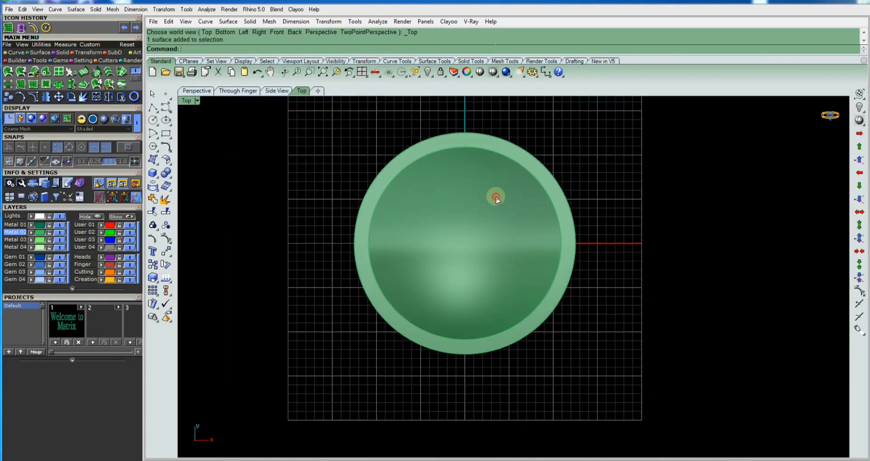
pyautogui.scroll(-3, 498, 194)
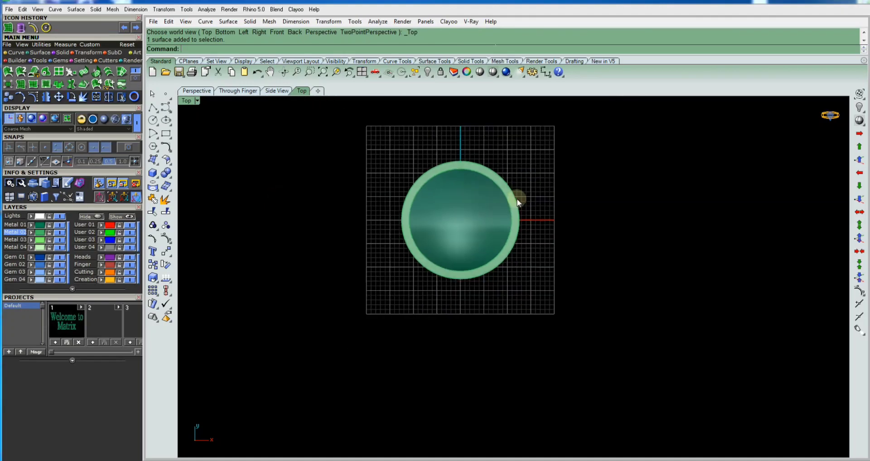
pyautogui.scroll(3, 499, 194)
pyautogui.click(500, 192)
pyautogui.scroll(-2, 469, 170)
pyautogui.scroll(4, 470, 169)
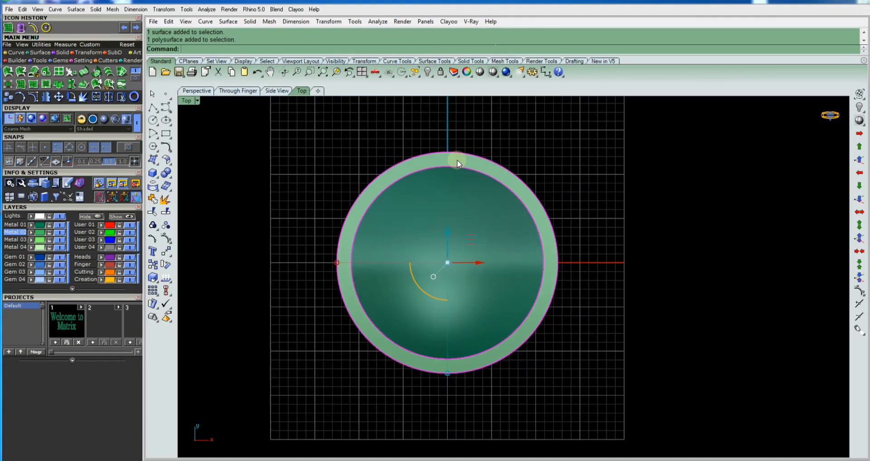
pyautogui.scroll(4, 458, 164)
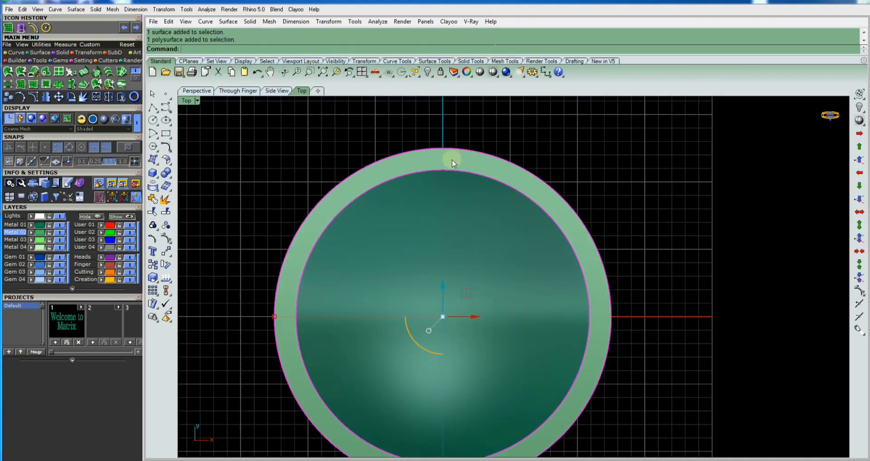
pyautogui.scroll(-2, 453, 153)
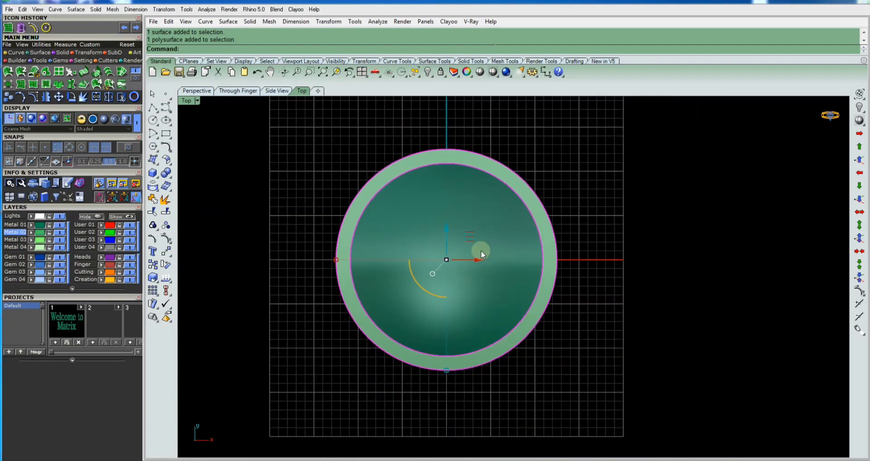
pyautogui.scroll(2, 449, 364)
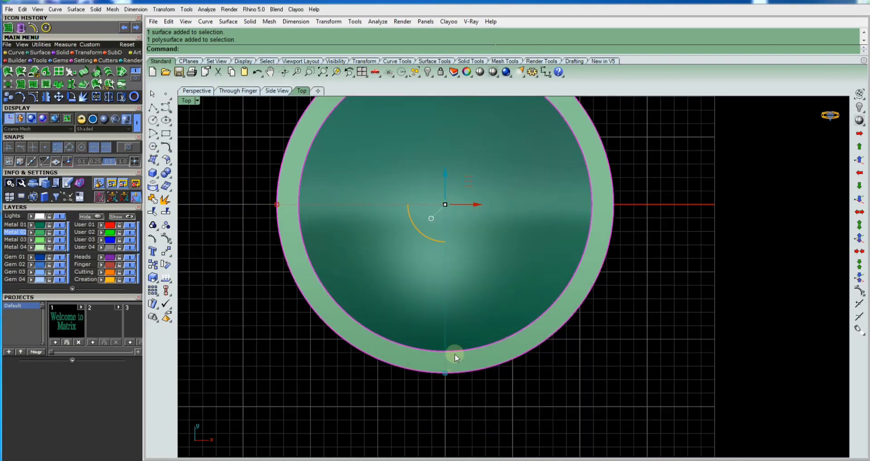
pyautogui.scroll(-3, 455, 354)
pyautogui.click(588, 243)
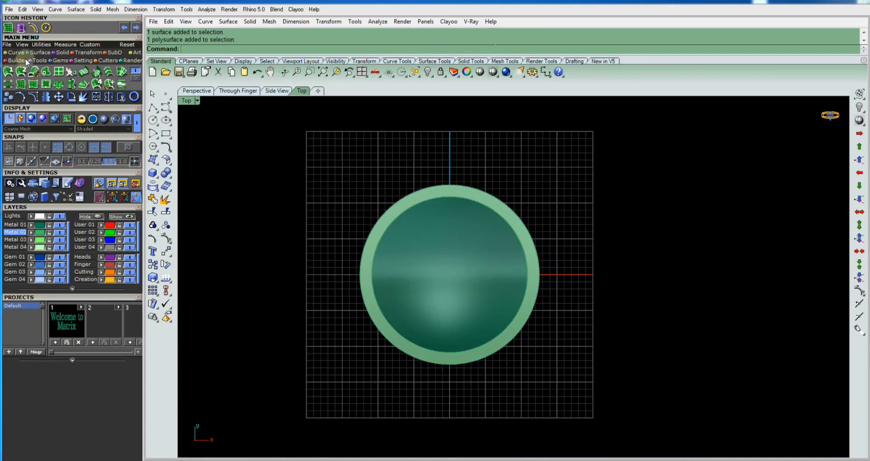
pyautogui.click(14, 52)
# On layer User 01, draw a vertical BothSides line through the pendant's centre
pyautogui.click(20, 71)
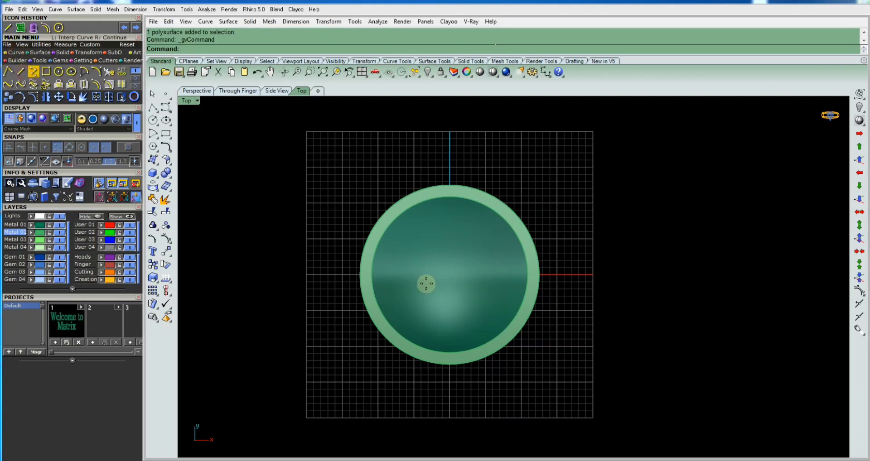
pyautogui.click(511, 299)
pyautogui.write('0')
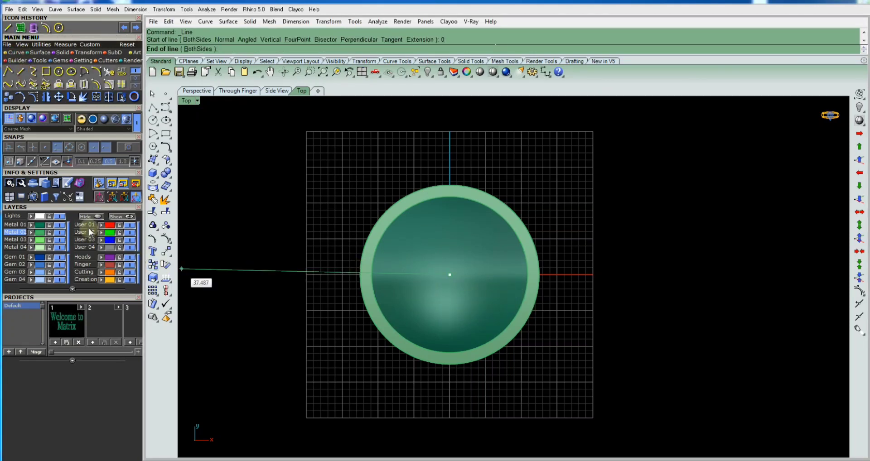
pyautogui.click(84, 225)
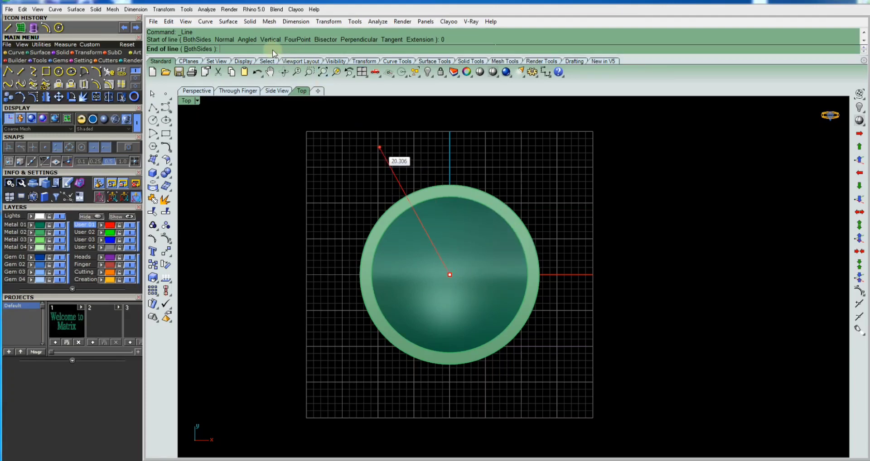
pyautogui.click(195, 50)
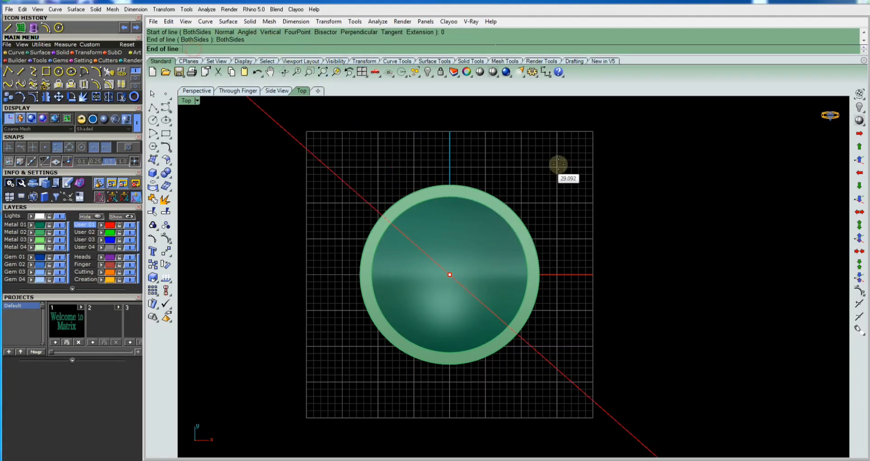
pyautogui.click(461, 132)
# Draw a matching horizontal BothSides line from the origin and select both lines
pyautogui.rightClick(517, 191)
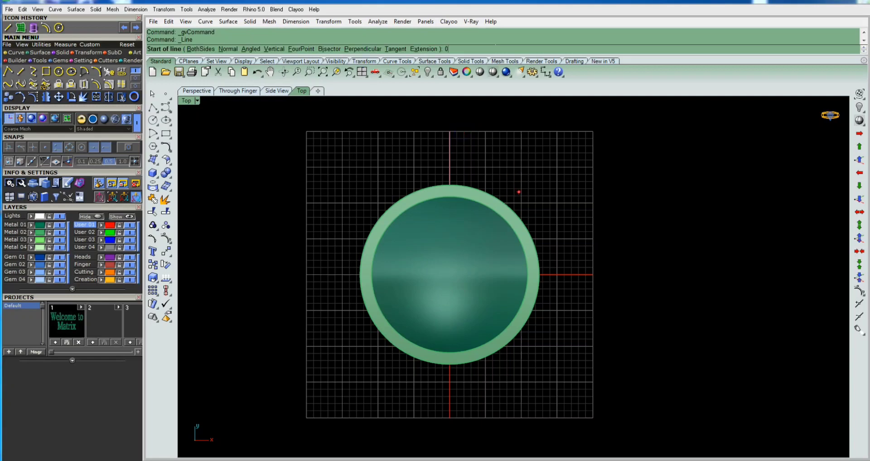
pyautogui.press('Return')
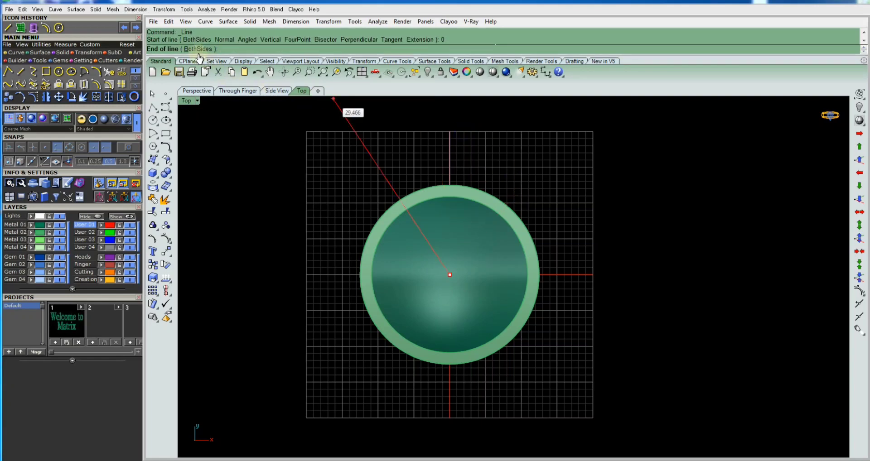
pyautogui.click(198, 48)
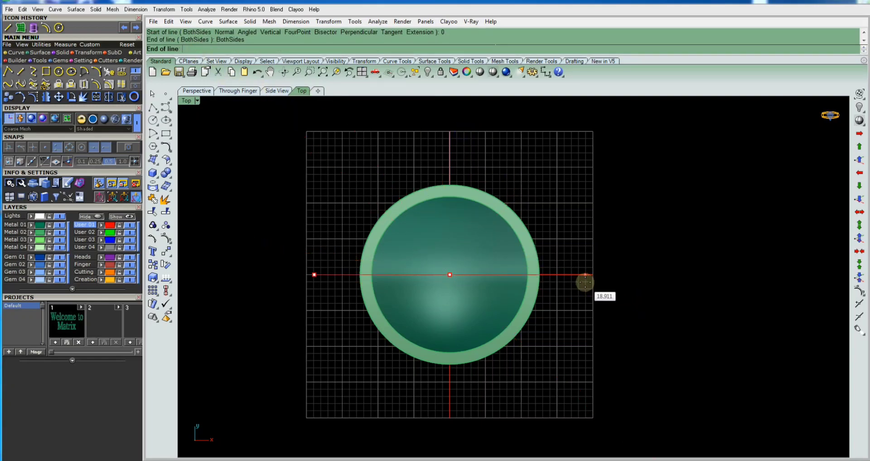
pyautogui.click(584, 281)
pyautogui.scroll(-4, 521, 245)
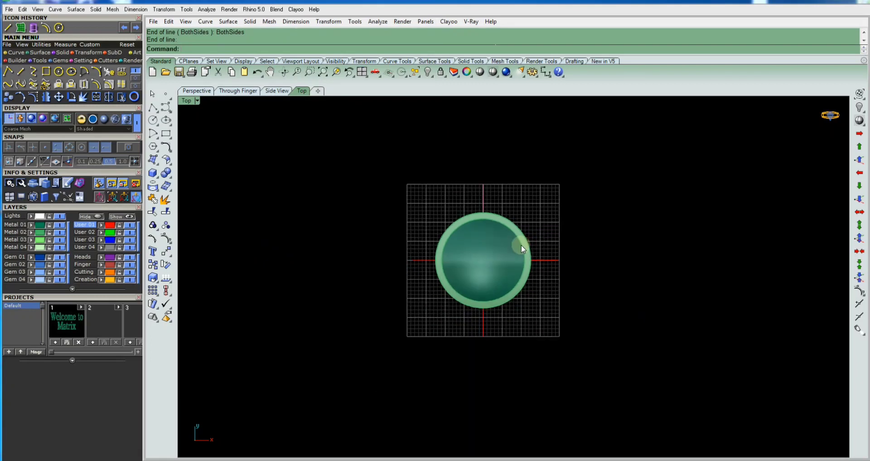
pyautogui.rightClick(575, 227)
pyautogui.scroll(-1, 575, 228)
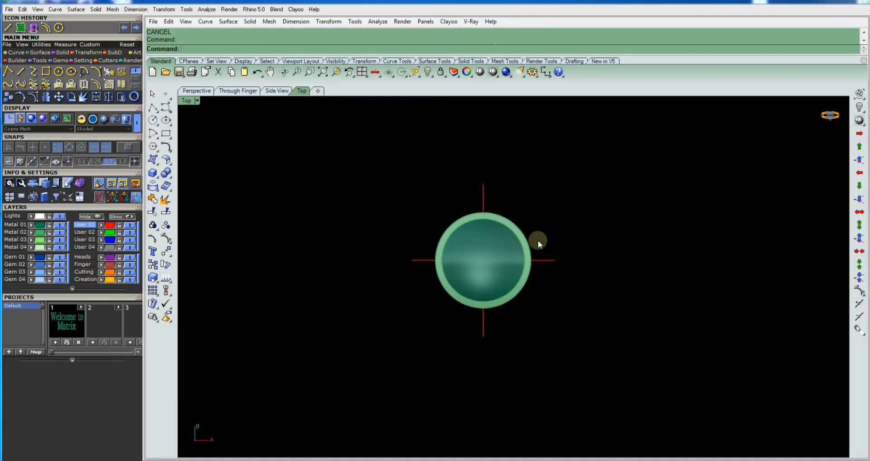
pyautogui.click(552, 257)
pyautogui.click(489, 323)
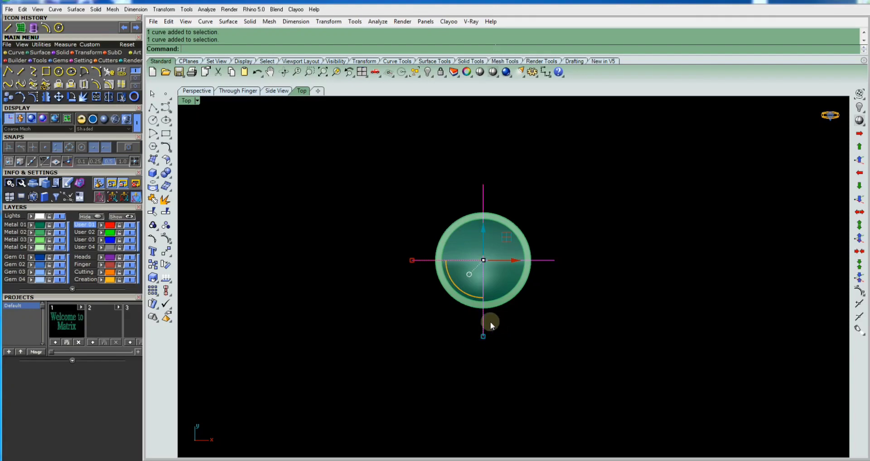
# Project the two cross lines onto the dome surface
pyautogui.click(152, 186)
pyautogui.scroll(3, 509, 224)
pyautogui.click(489, 257)
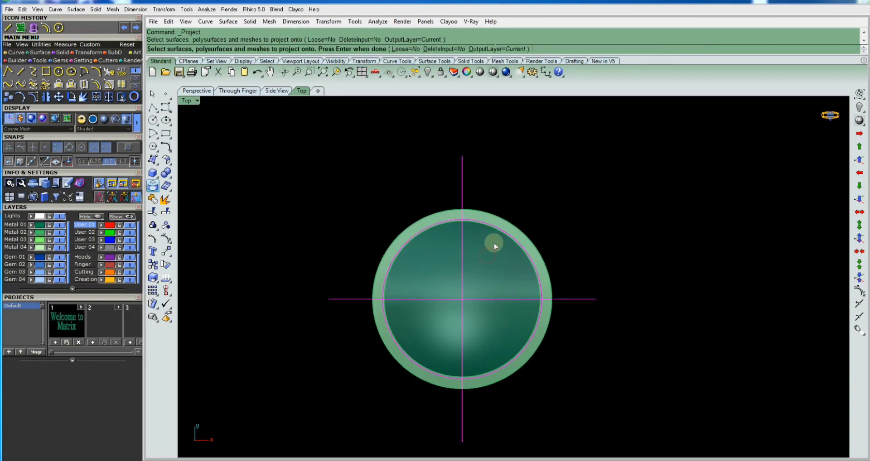
pyautogui.rightClick(505, 200)
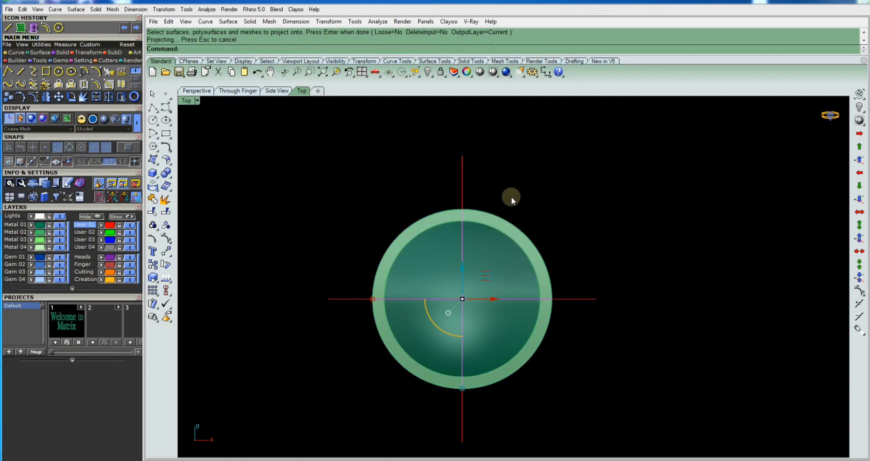
pyautogui.scroll(-2, 579, 249)
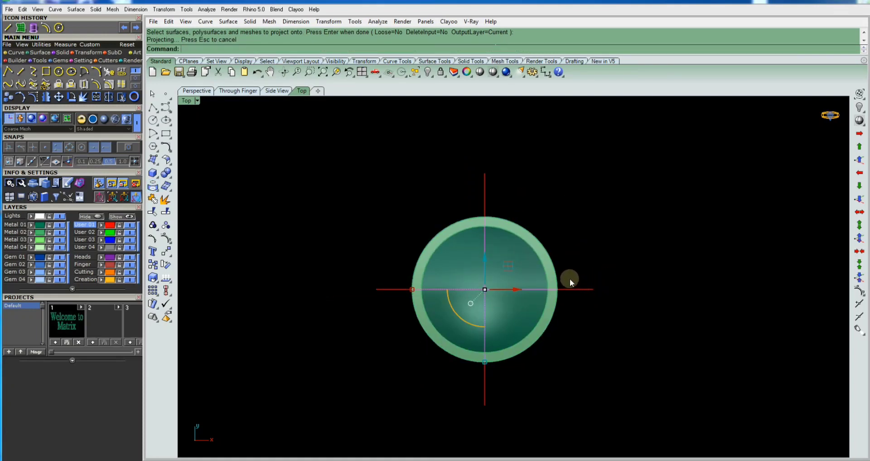
# Group the projected lines, hide layer User 03, and select the ring rim
pyautogui.write('g')
pyautogui.press('Return')
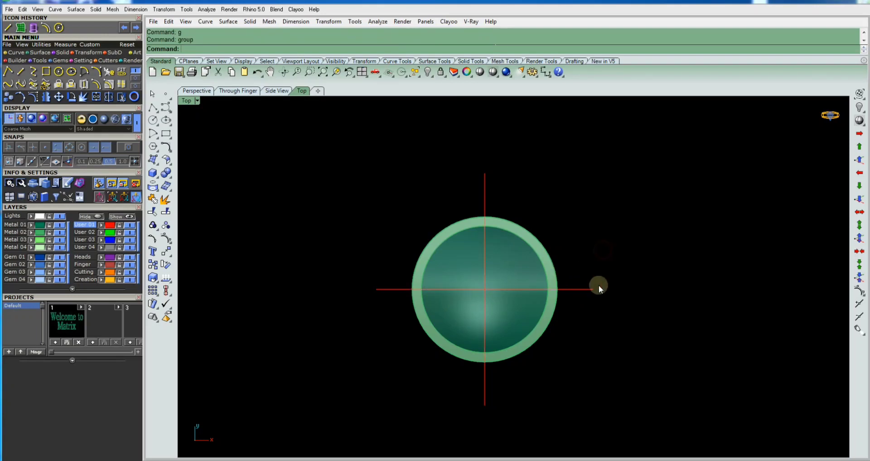
pyautogui.click(589, 289)
pyautogui.keyDown('shift'); pyautogui.click(485, 188); pyautogui.keyUp('shift')
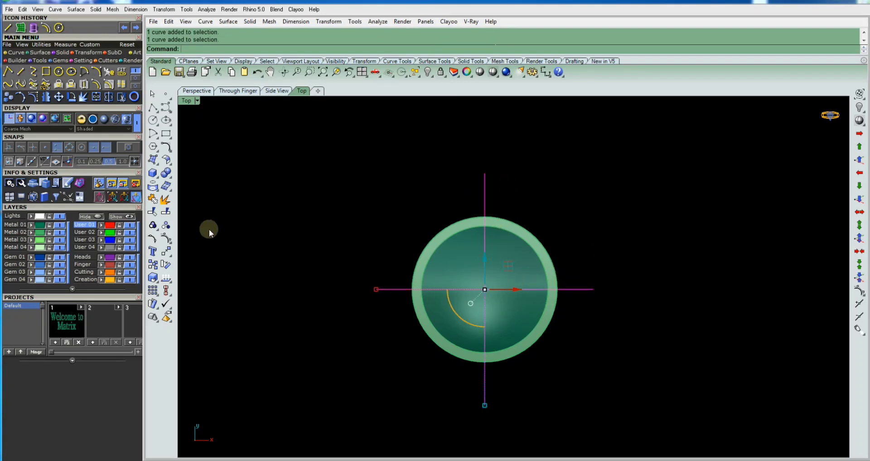
pyautogui.click(129, 240)
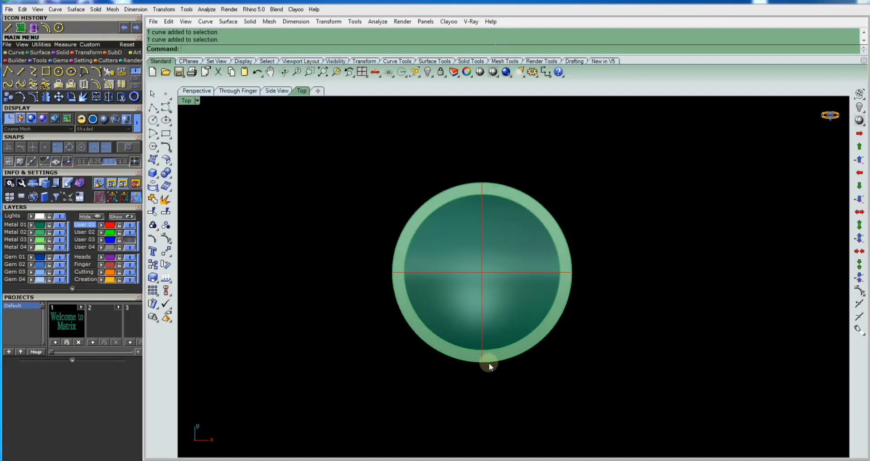
pyautogui.scroll(3, 488, 363)
pyautogui.click(500, 355)
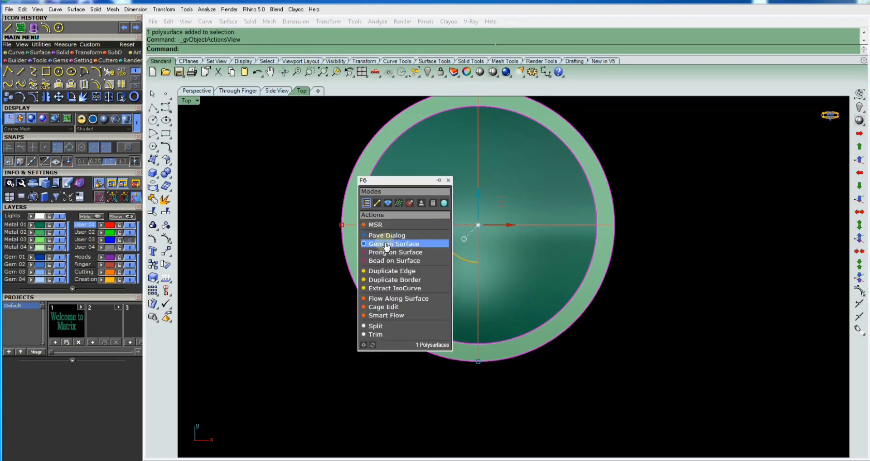
# Start Gem on Surface with Scale 1.3, Spacing 0.15 and Info set to No
pyautogui.click(385, 252)
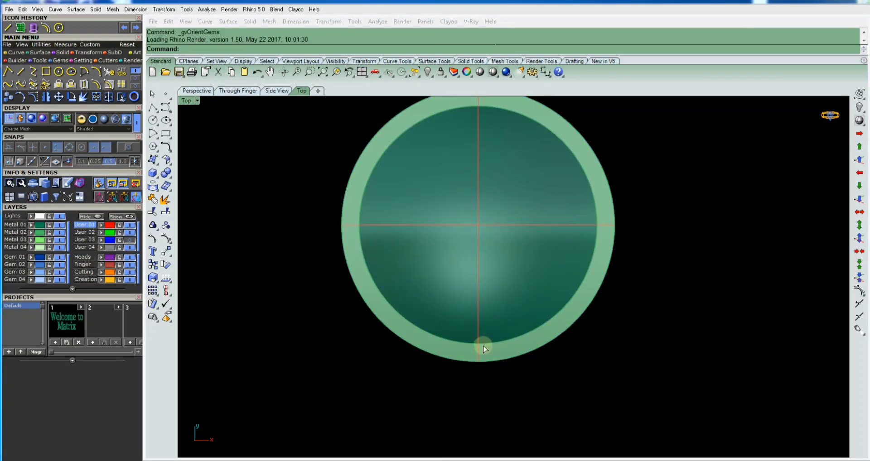
pyautogui.moveTo(480, 351); pyautogui.dragTo(480, 324, button='right')
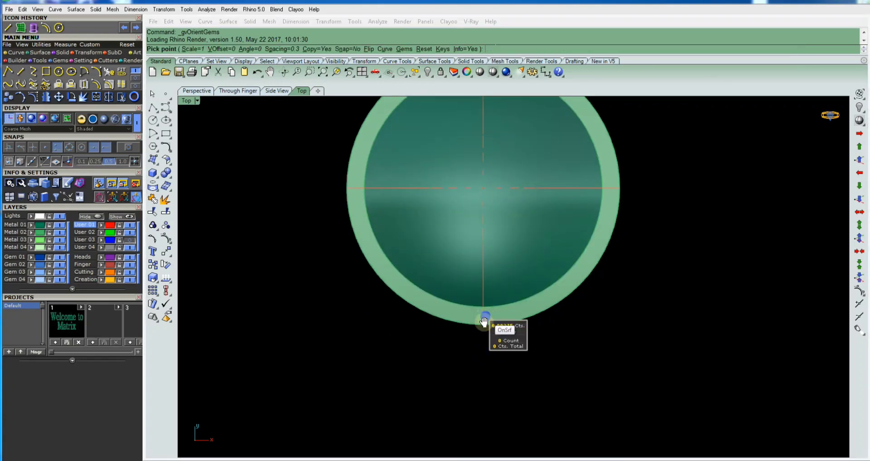
pyautogui.click(481, 325)
pyautogui.write('1.3')
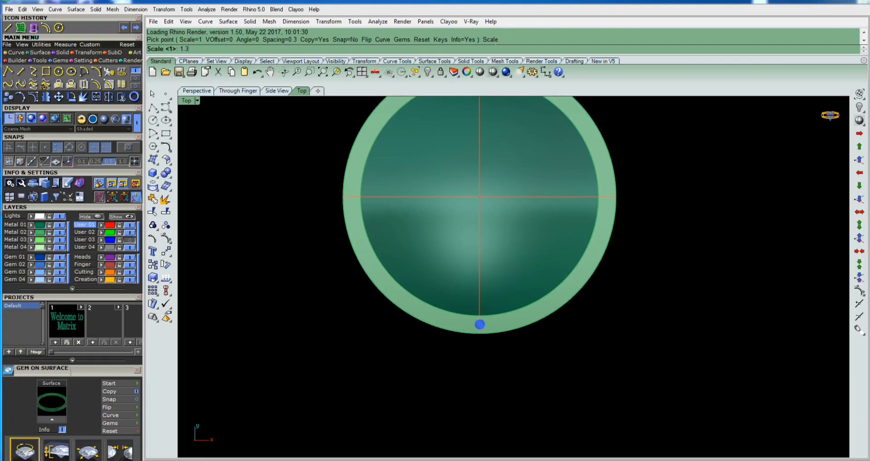
pyautogui.press('Return')
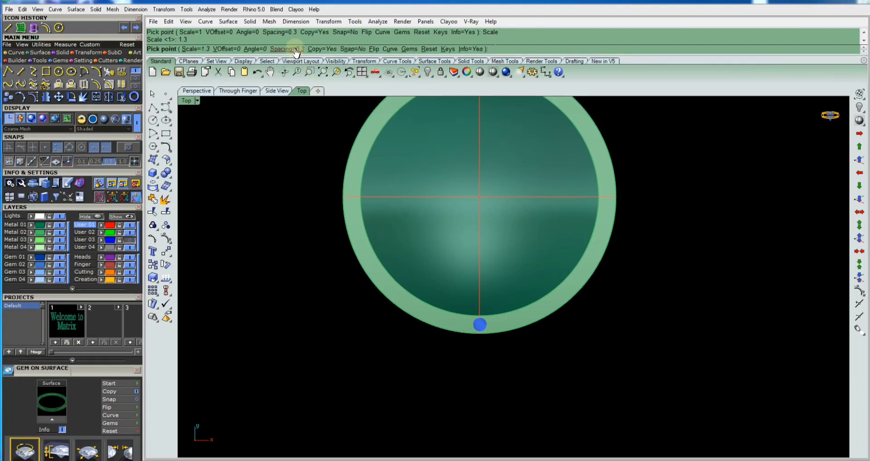
pyautogui.click(294, 49)
pyautogui.write('15')
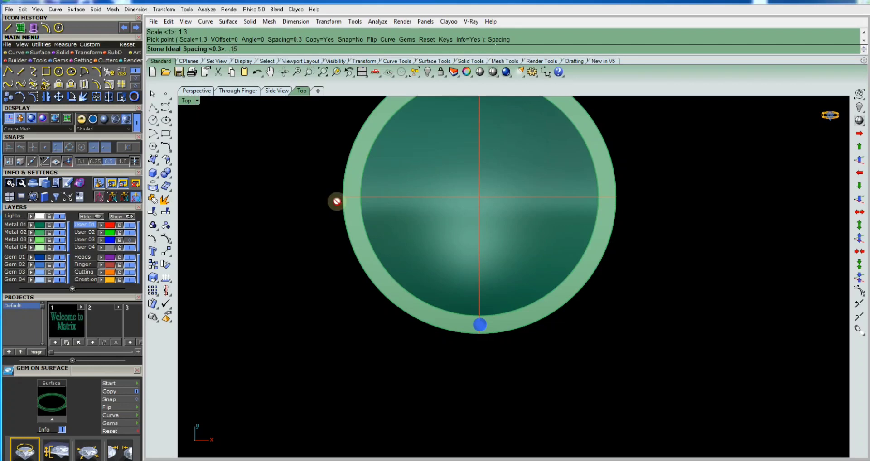
pyautogui.press('Return')
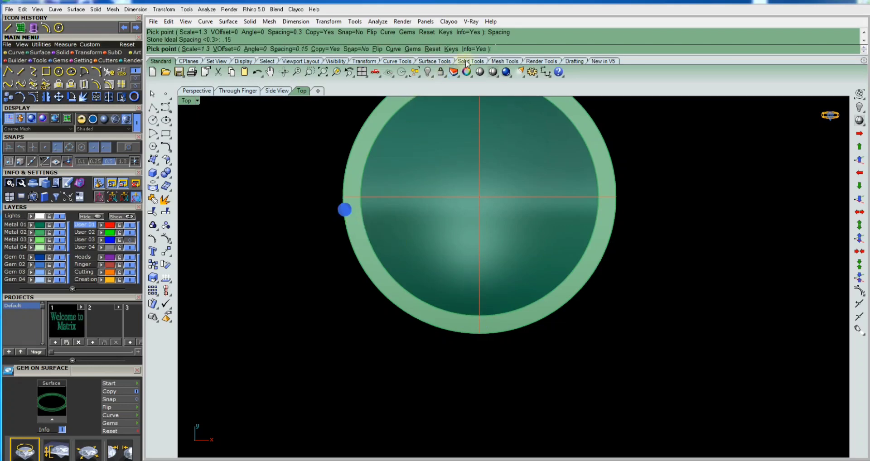
pyautogui.click(473, 49)
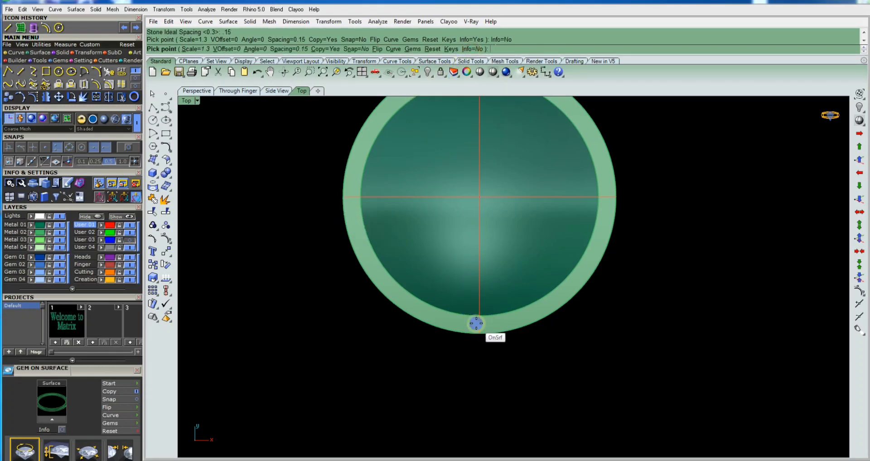
# Place the round gem on the rim's bottom edge where the vertical line meets it
pyautogui.scroll(2, 475, 323)
pyautogui.scroll(2, 475, 323)
pyautogui.scroll(2, 476, 321)
pyautogui.scroll(2, 480, 330)
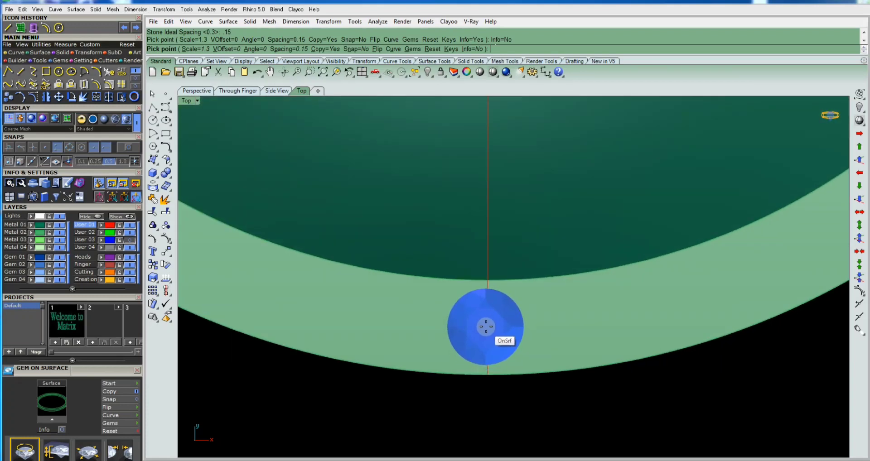
pyautogui.scroll(1, 486, 326)
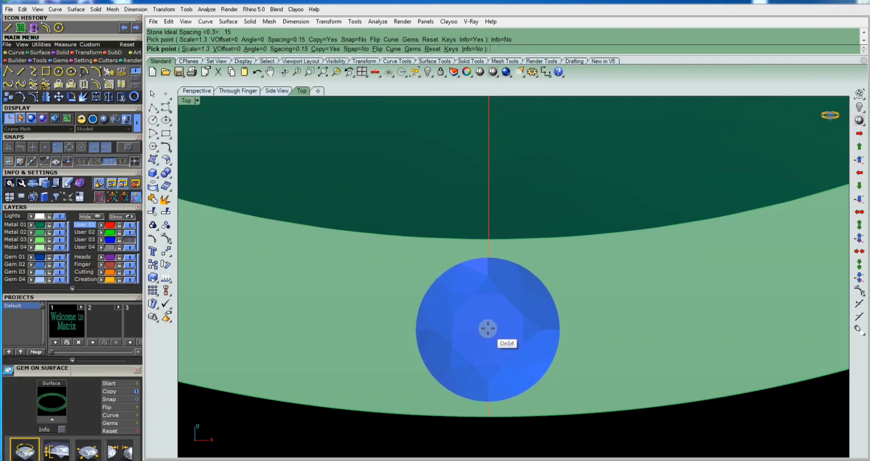
pyautogui.click(487, 326)
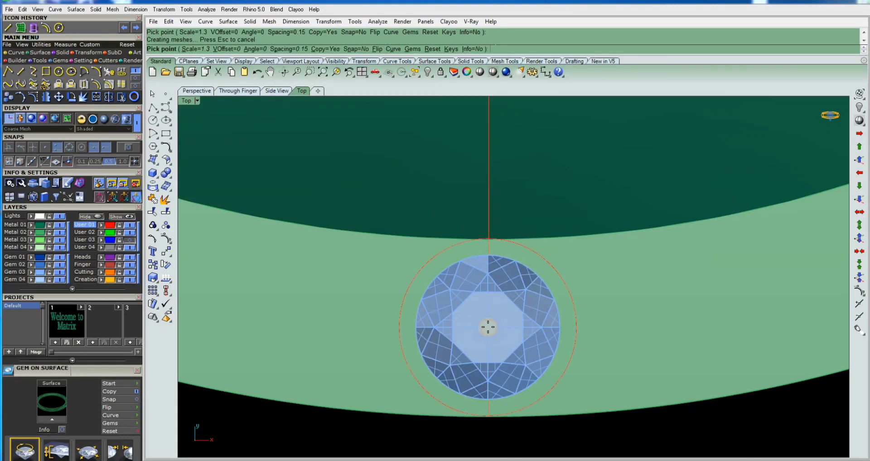
pyautogui.scroll(-3, 467, 298)
pyautogui.scroll(-3, 467, 298)
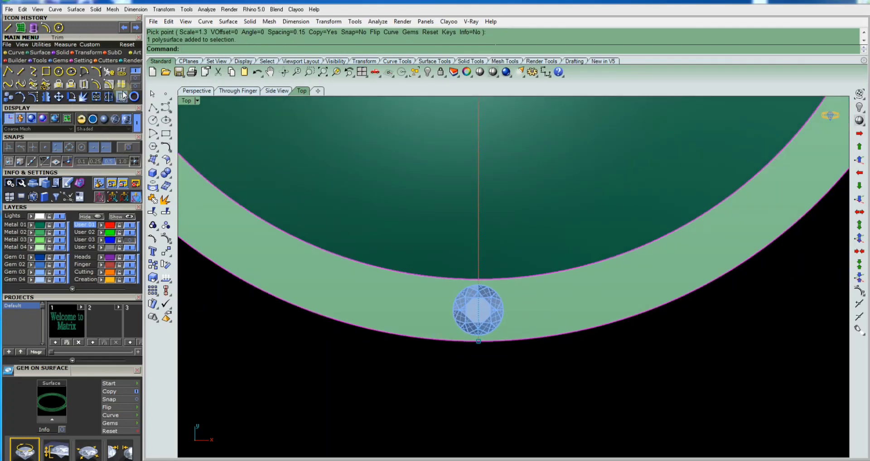
# Extract an isocurve running around the centre of the ring band surface
pyautogui.click(122, 84)
pyautogui.click(358, 310)
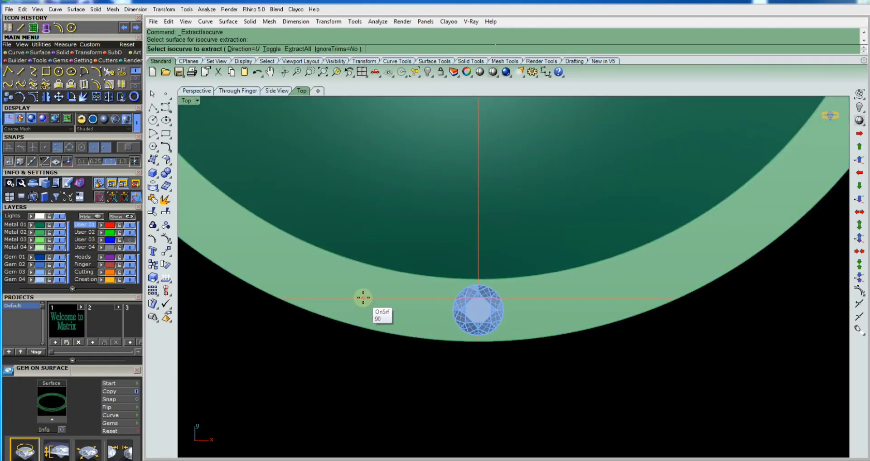
pyautogui.scroll(-2, 364, 298)
pyautogui.click(389, 304)
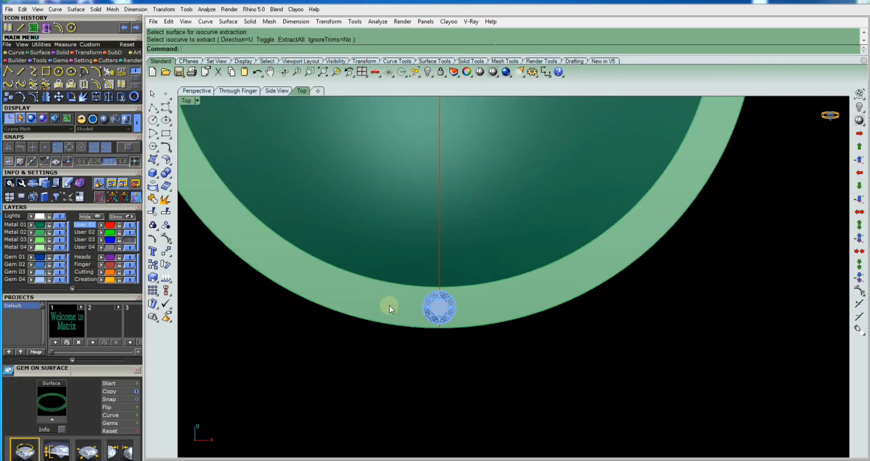
# Hide the Metal 01 layer so the dark green disc surface disappears
pyautogui.scroll(-2, 389, 305)
pyautogui.scroll(-1, 507, 313)
pyautogui.scroll(-1, 507, 313)
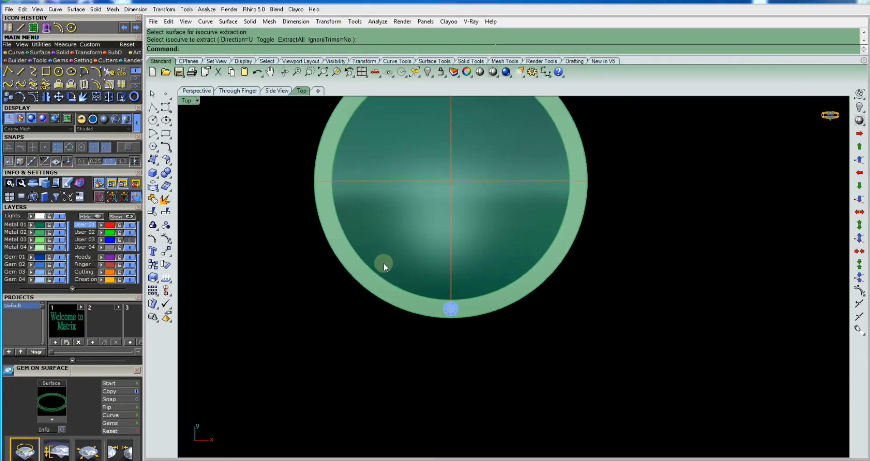
pyautogui.click(59, 226)
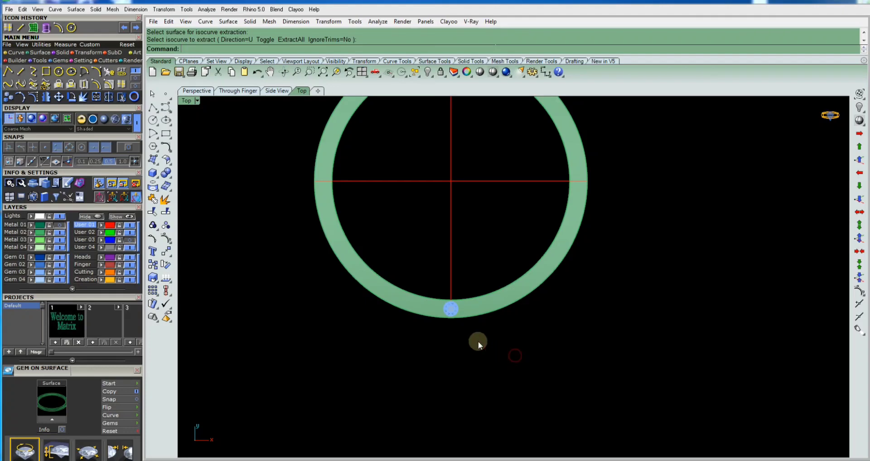
pyautogui.scroll(2, 452, 316)
pyautogui.scroll(2, 453, 316)
pyautogui.scroll(1, 455, 301)
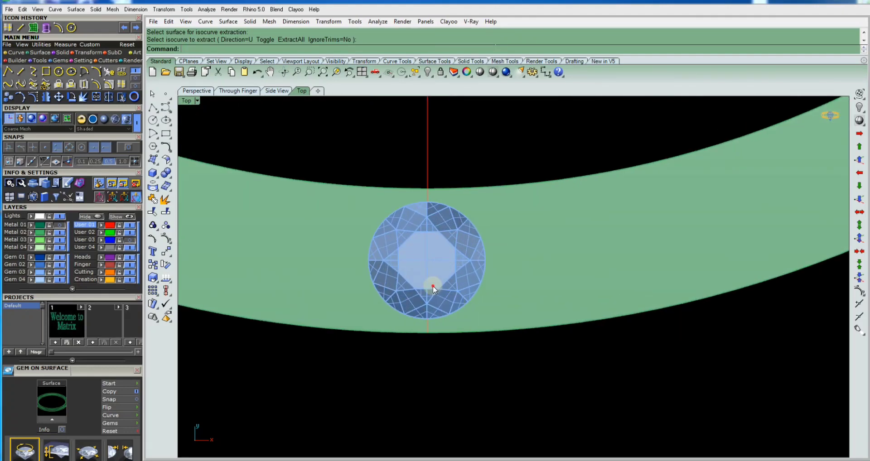
# Array the gem 51 times evenly along the band's centre curve with ArrayCrv
pyautogui.click(433, 286)
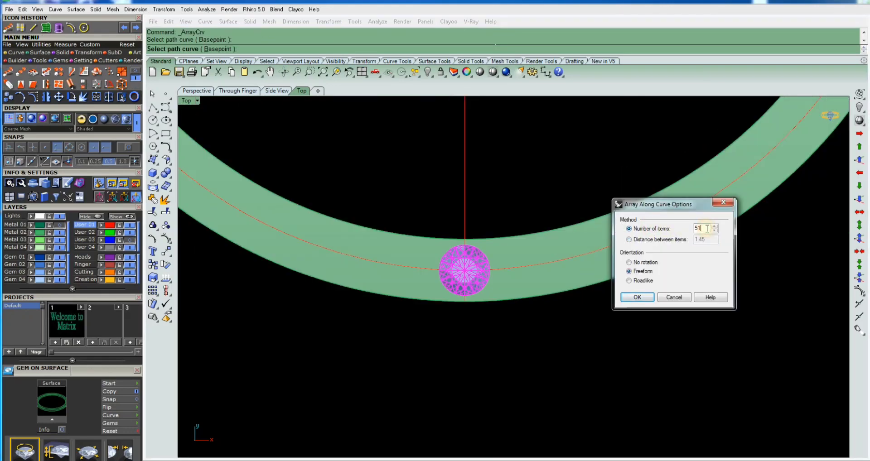
pyautogui.click(648, 300)
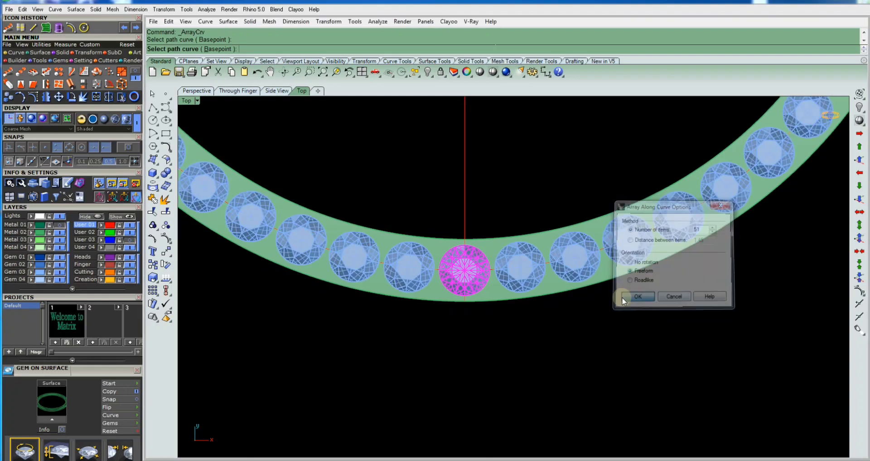
pyautogui.scroll(-2, 607, 294)
pyautogui.scroll(-3, 590, 294)
pyautogui.scroll(-2, 589, 294)
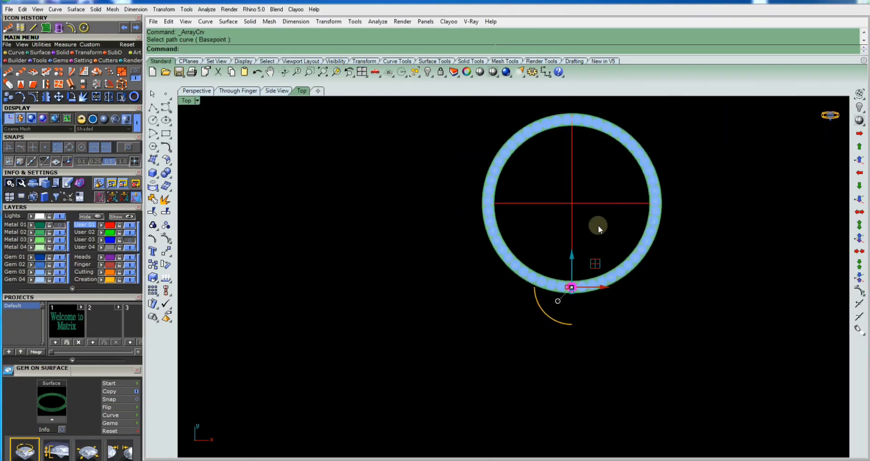
pyautogui.scroll(3, 580, 108)
pyautogui.scroll(3, 572, 129)
pyautogui.scroll(2, 571, 131)
pyautogui.scroll(-3, 572, 132)
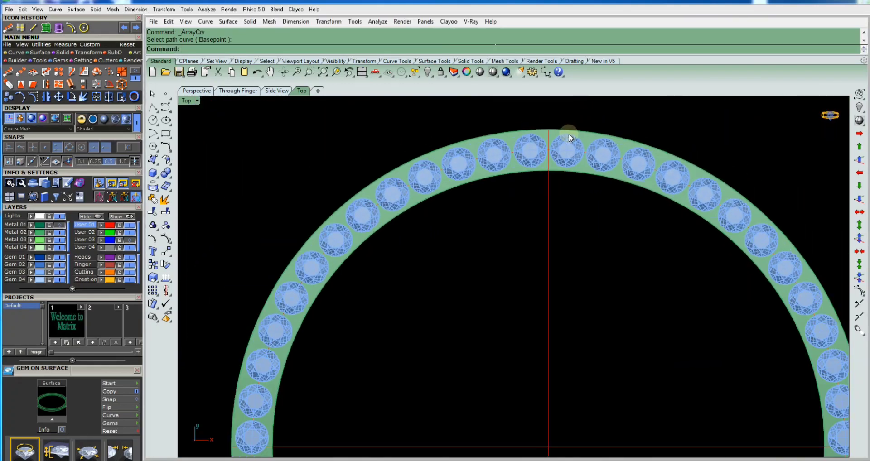
pyautogui.scroll(-3, 569, 134)
pyautogui.scroll(2, 599, 421)
pyautogui.scroll(3, 545, 338)
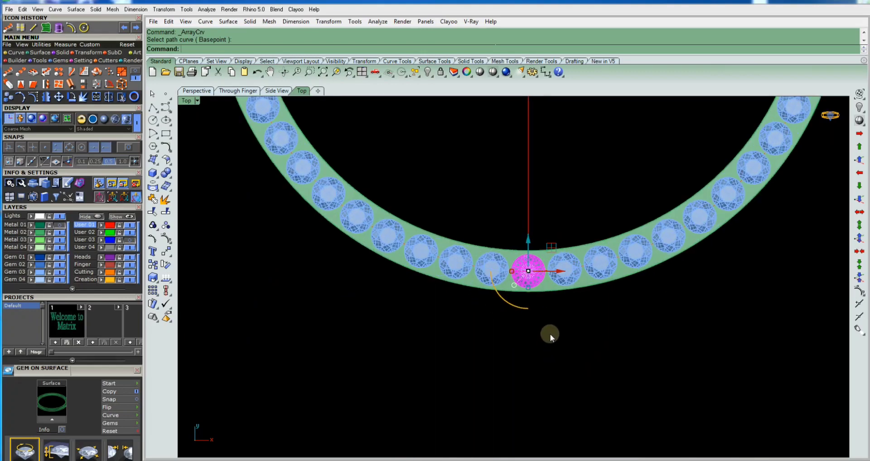
# Select the arrayed gems with SelLast and group them with the original gem
pyautogui.write('sellast')
pyautogui.press('Return')
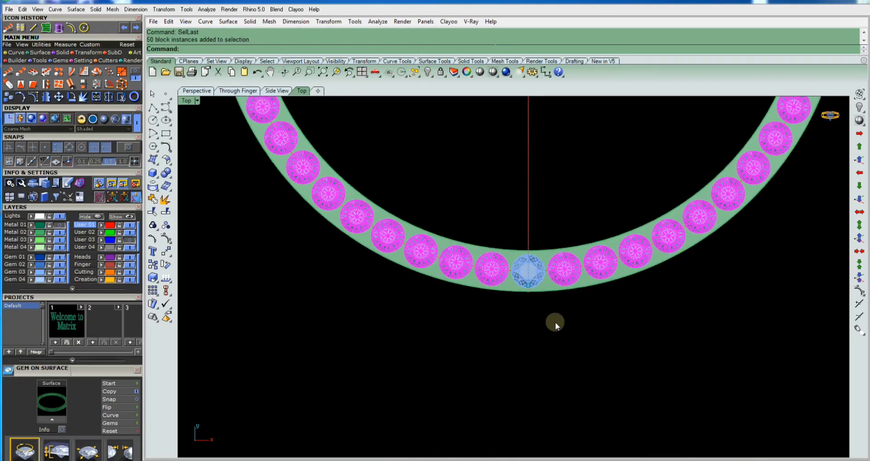
pyautogui.write('group')
pyautogui.press('Return')
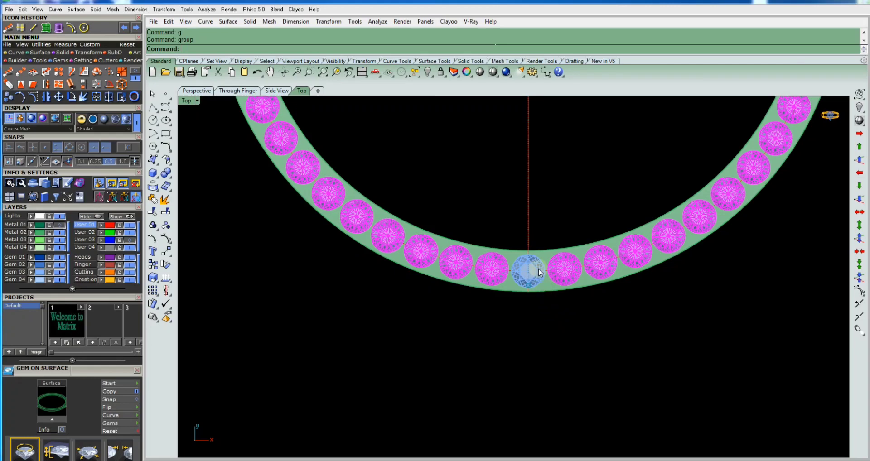
pyautogui.click(538, 268)
pyautogui.click(562, 316)
pyautogui.scroll(2, 542, 271)
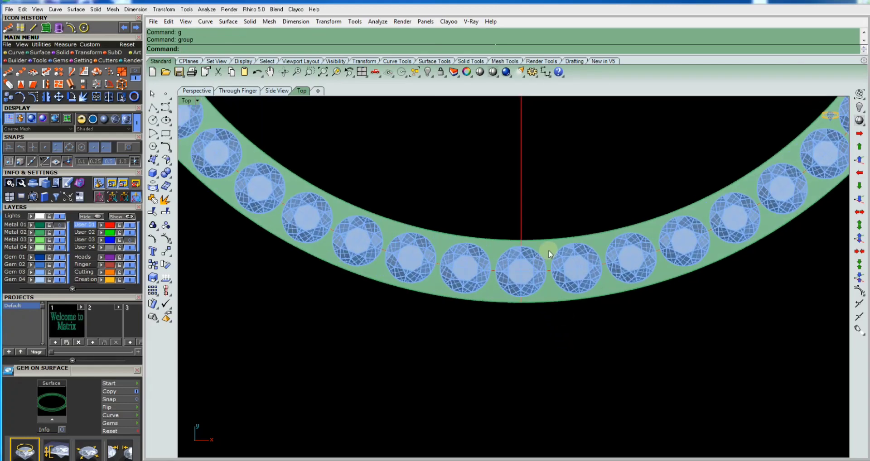
pyautogui.click(548, 250)
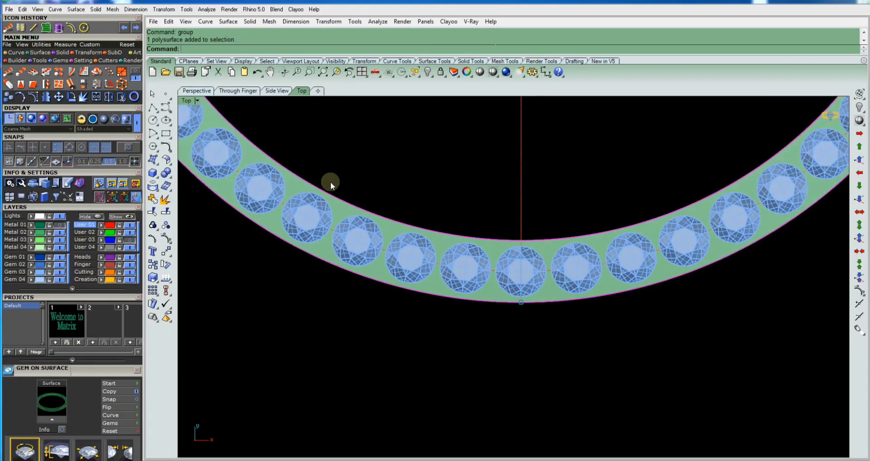
# Start Prong on Surface on the band with taper 0, fillet 65 and drop 0.2
pyautogui.press('F6')
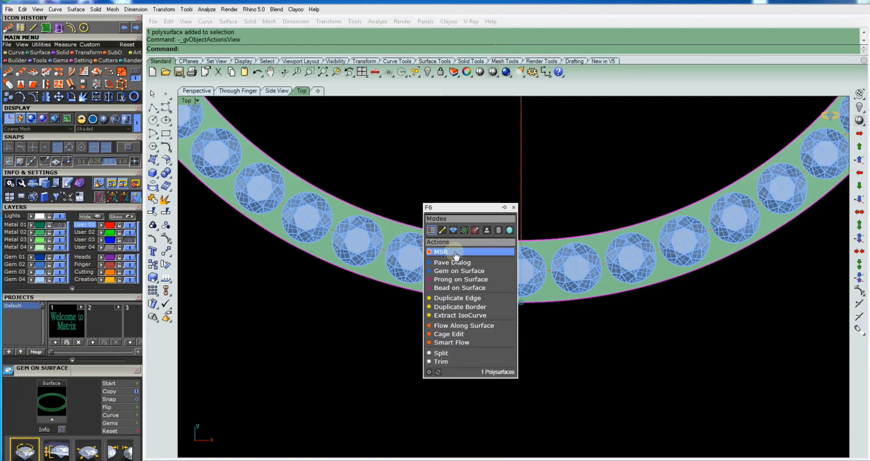
pyautogui.click(450, 283)
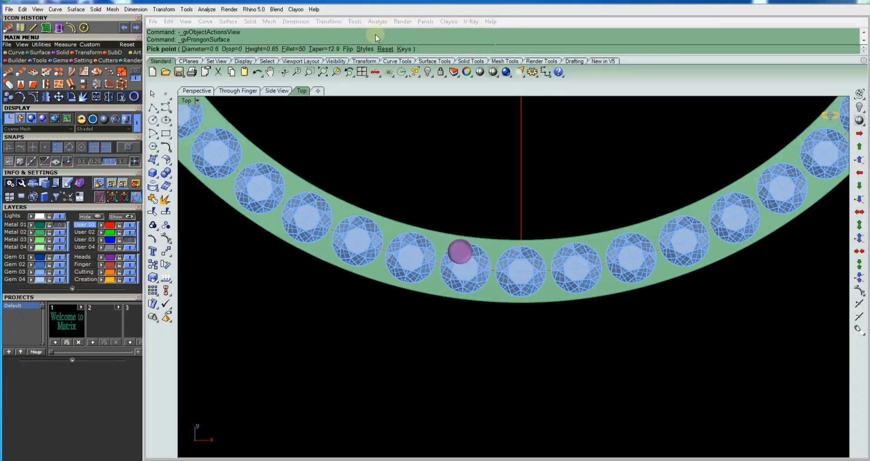
pyautogui.click(332, 49)
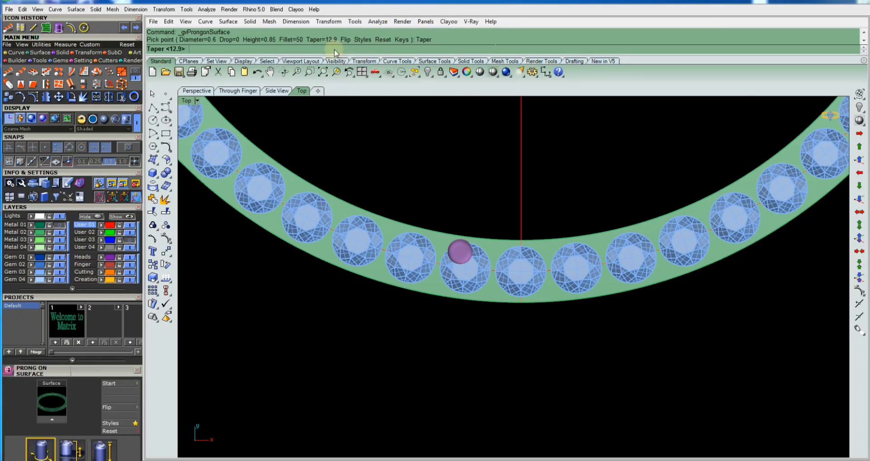
pyautogui.write('0')
pyautogui.press('Return')
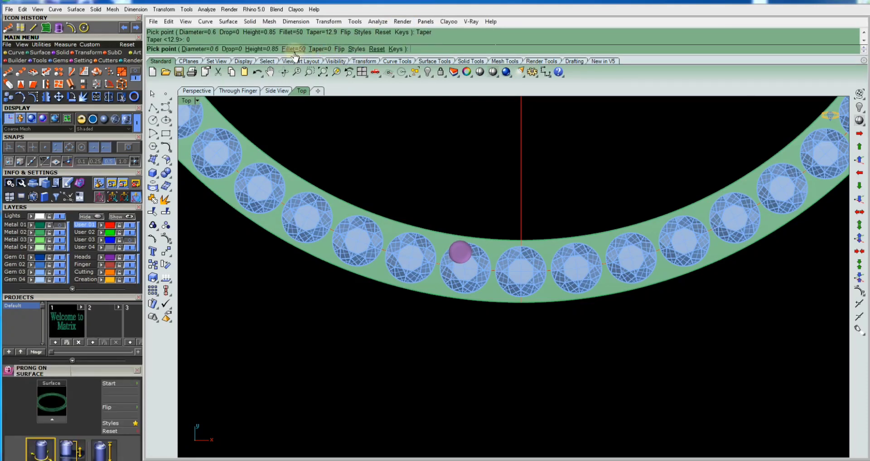
pyautogui.click(292, 50)
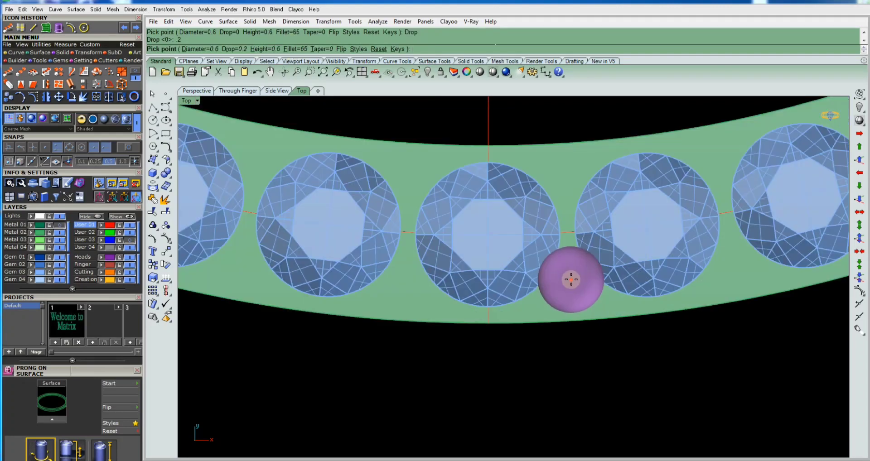
# Place two 0.6-diameter prongs on the band between the bottom pair of gems
pyautogui.click(571, 279)
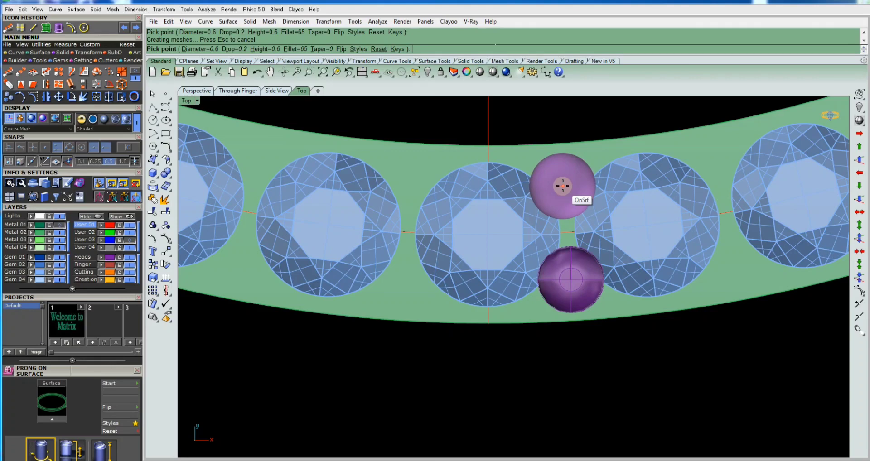
pyautogui.click(562, 186)
pyautogui.press('Return')
pyautogui.scroll(-5, 562, 185)
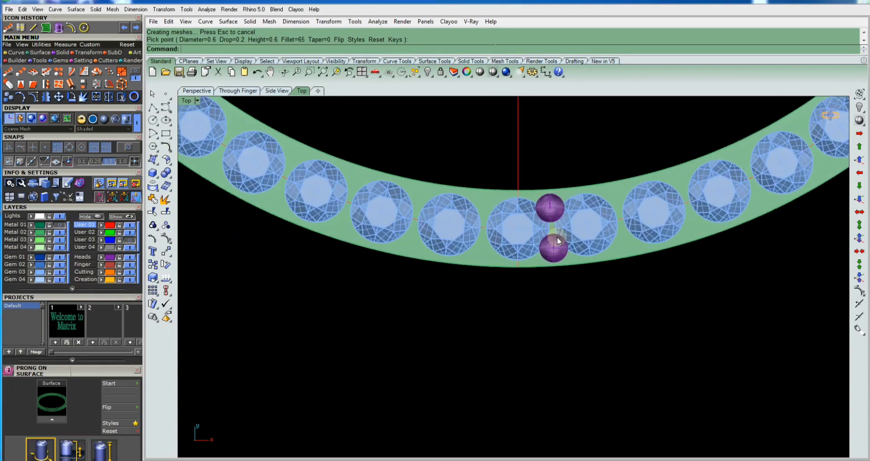
pyautogui.scroll(-2, 557, 249)
pyautogui.scroll(5, 544, 226)
# Group the two new prongs together into one pair
pyautogui.moveTo(540, 214); pyautogui.dragTo(591, 364)
pyautogui.scroll(-1, 521, 276)
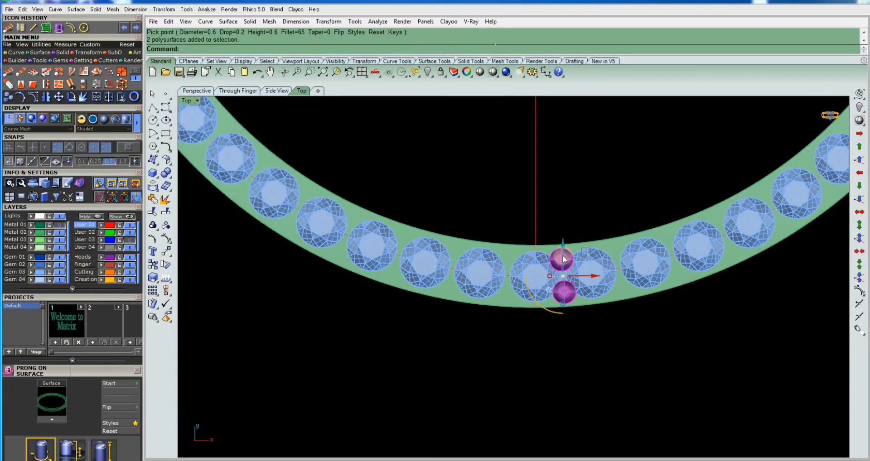
pyautogui.scroll(-2, 507, 274)
pyautogui.scroll(-2, 499, 273)
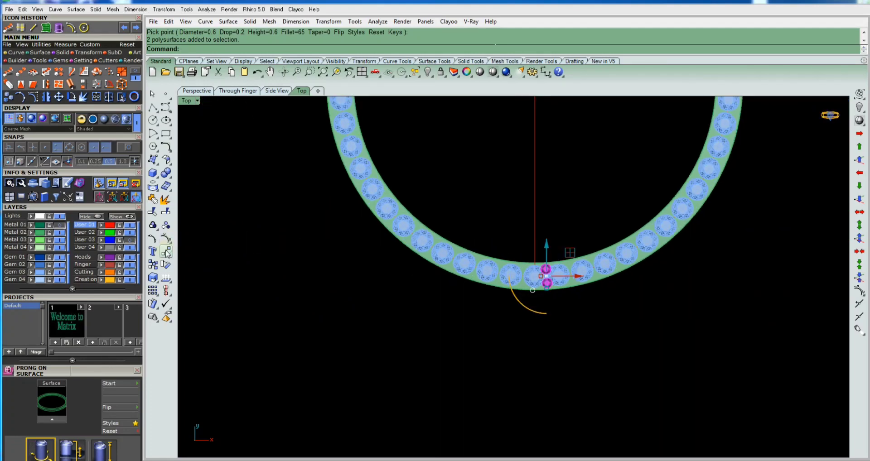
pyautogui.click(153, 225)
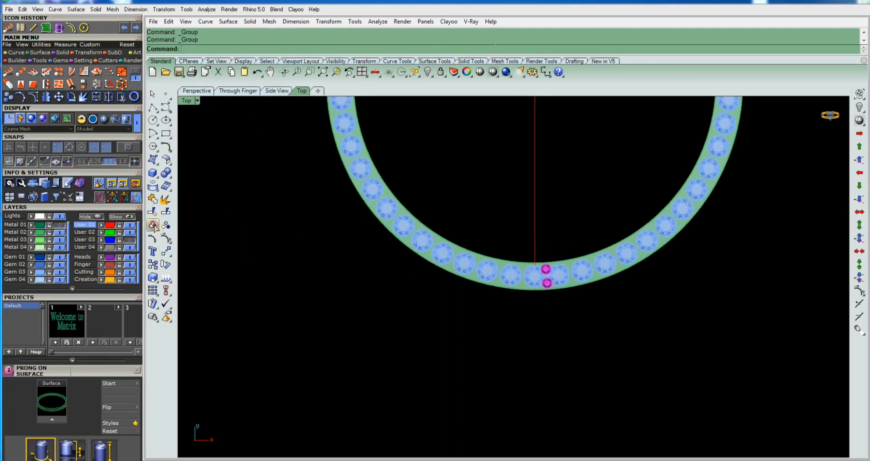
pyautogui.click(521, 334)
pyautogui.scroll(-1, 540, 304)
pyautogui.scroll(3, 533, 290)
pyautogui.scroll(3, 533, 289)
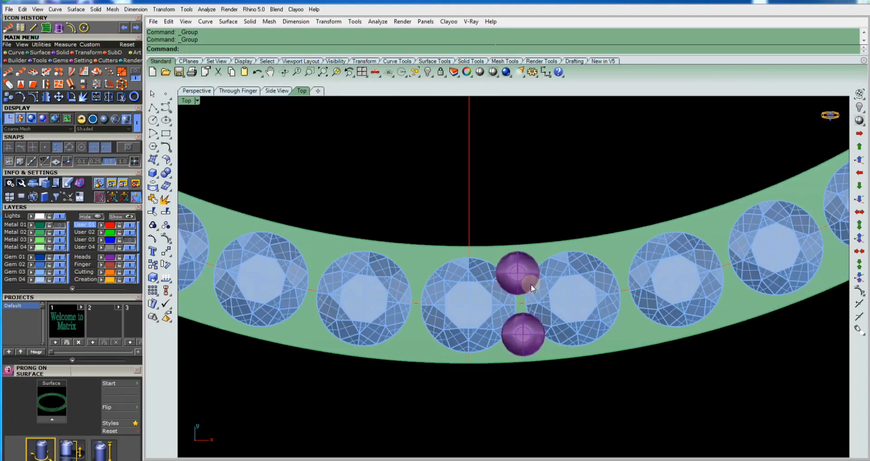
pyautogui.click(524, 288)
pyautogui.scroll(-1, 543, 284)
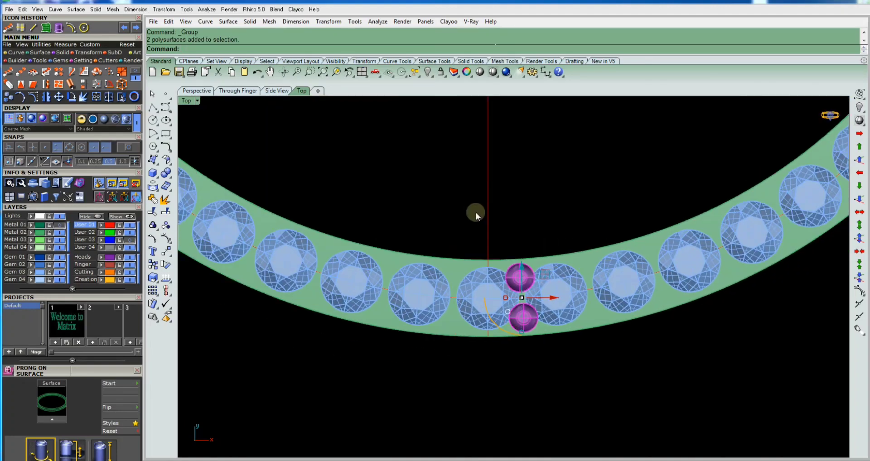
pyautogui.scroll(-3, 503, 294)
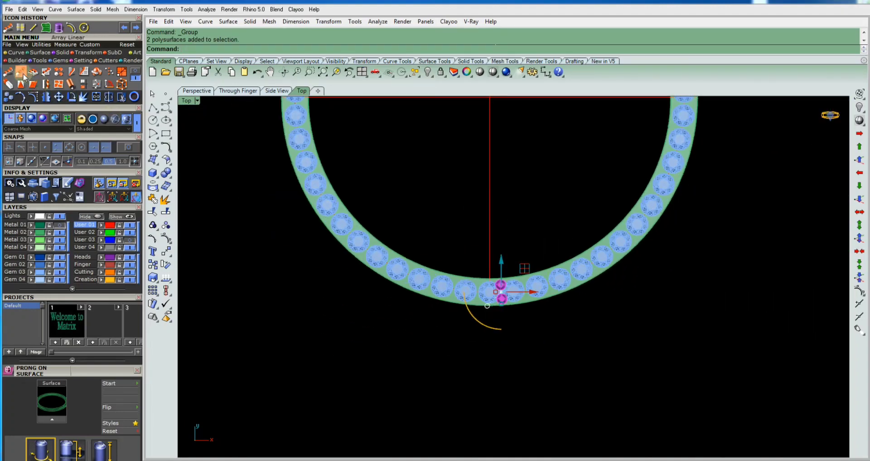
# Array the prong pair 51 times around the band's centre curve
pyautogui.click(8, 73)
pyautogui.scroll(1, 526, 315)
pyautogui.scroll(1, 526, 316)
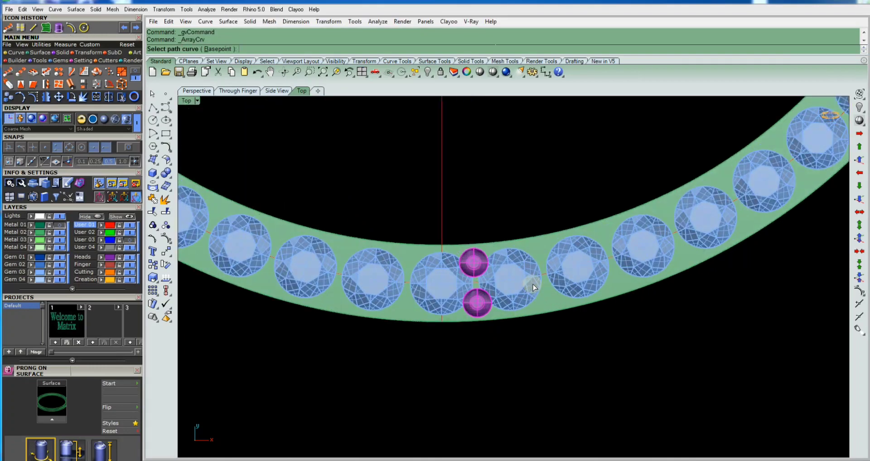
pyautogui.scroll(1, 539, 290)
pyautogui.click(550, 270)
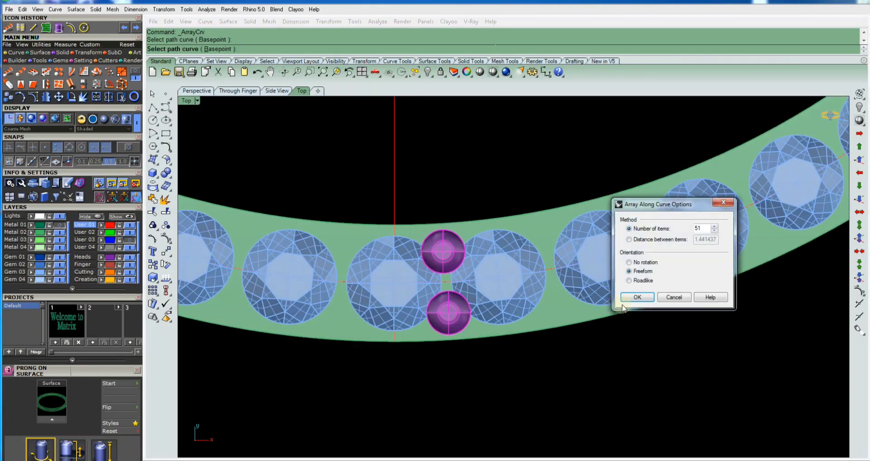
pyautogui.click(637, 297)
pyautogui.scroll(-3, 537, 292)
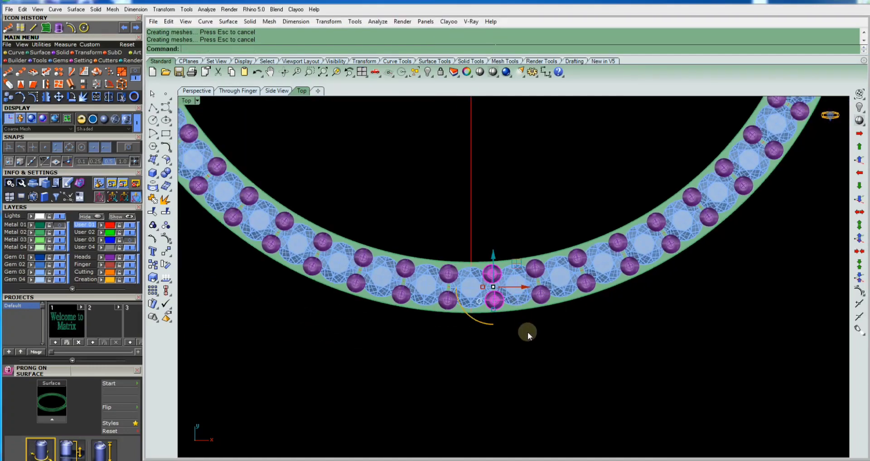
pyautogui.scroll(-2, 528, 339)
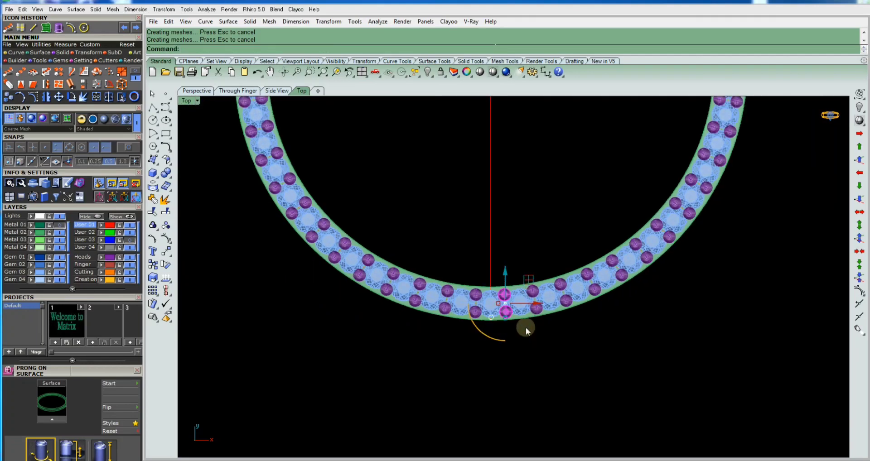
pyautogui.scroll(-2, 525, 327)
pyautogui.scroll(-2, 526, 327)
pyautogui.scroll(-1, 525, 328)
# Group all the ring's gems, prongs and band together and lock the rim
pyautogui.moveTo(568, 329)
pyautogui.keyDown('ctrl'); pyautogui.keyDown('shift'); pyautogui.mouseDown(button='right')
pyautogui.moveTo(528, 253)
pyautogui.moveTo(530, 265)
pyautogui.mouseUp(button='right'); pyautogui.keyUp('shift'); pyautogui.keyUp('ctrl')
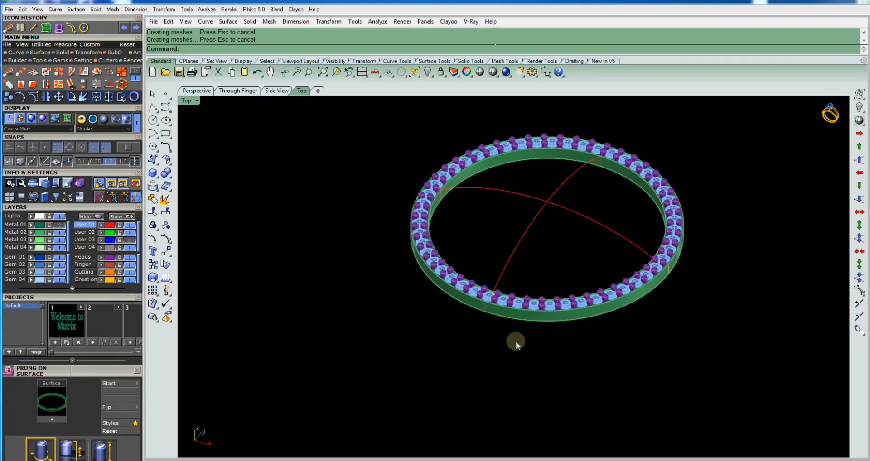
pyautogui.write('g')
pyautogui.press('Return')
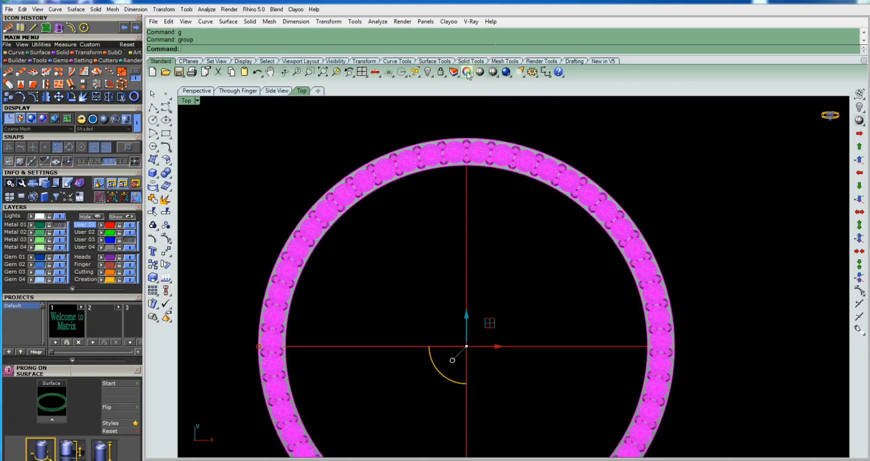
pyautogui.click(440, 72)
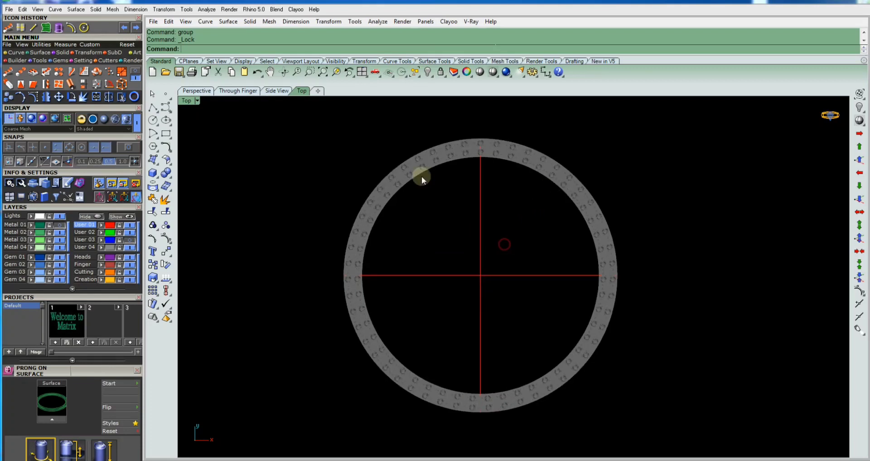
pyautogui.click(166, 120)
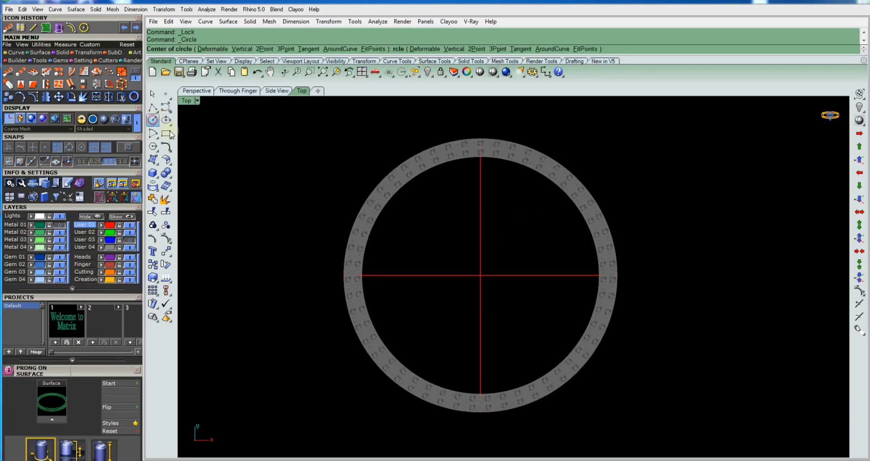
# Draw a 1.5-diameter circle centred at the origin on layer Metal 02
pyautogui.write('1.5')
pyautogui.rightClick(525, 284)
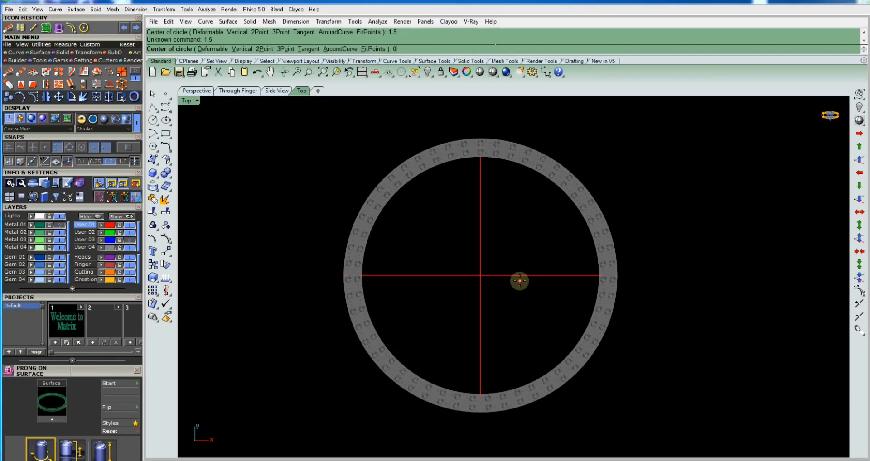
pyautogui.rightClick(519, 281)
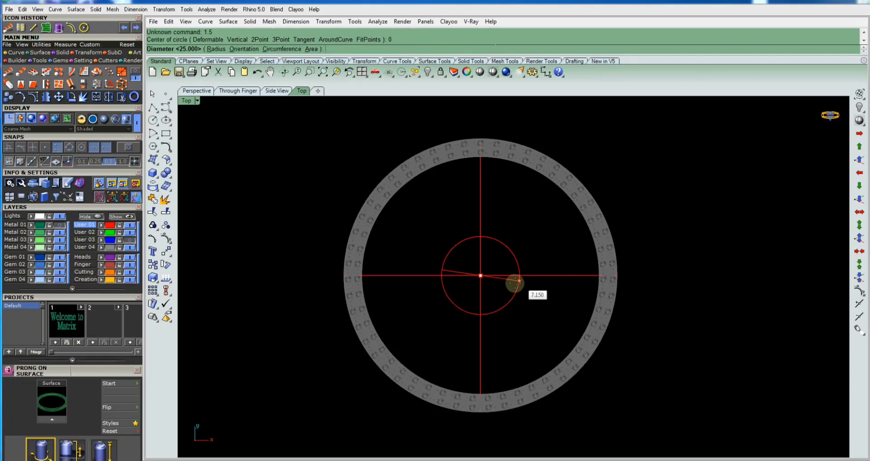
pyautogui.click(15, 232)
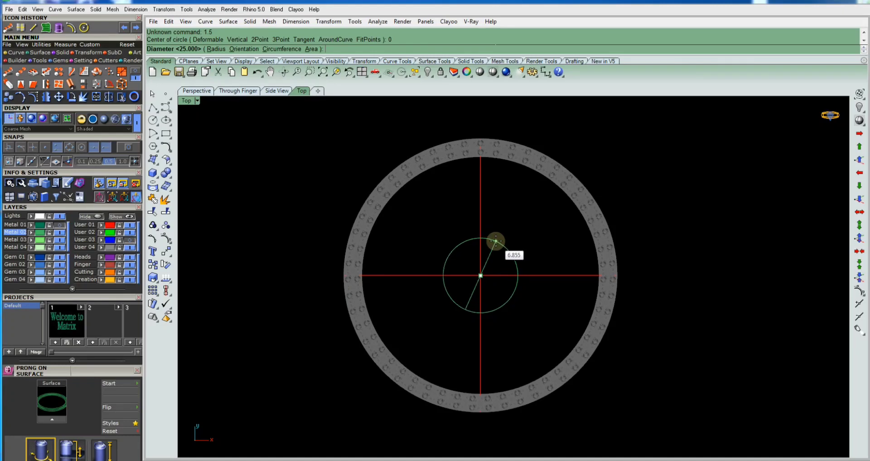
pyautogui.write('1.5')
pyautogui.press('Return')
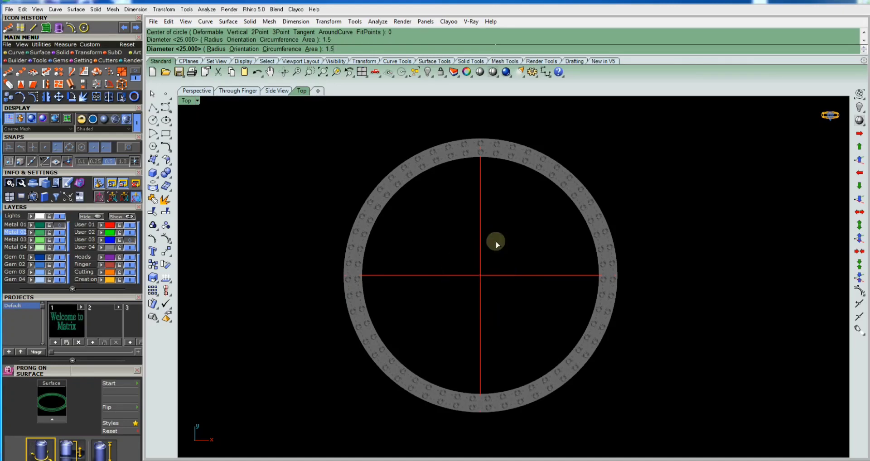
# Offset the small circle 0.5 outward to make a larger concentric circle
pyautogui.scroll(3, 480, 267)
pyautogui.scroll(3, 471, 274)
pyautogui.scroll(-5, 475, 271)
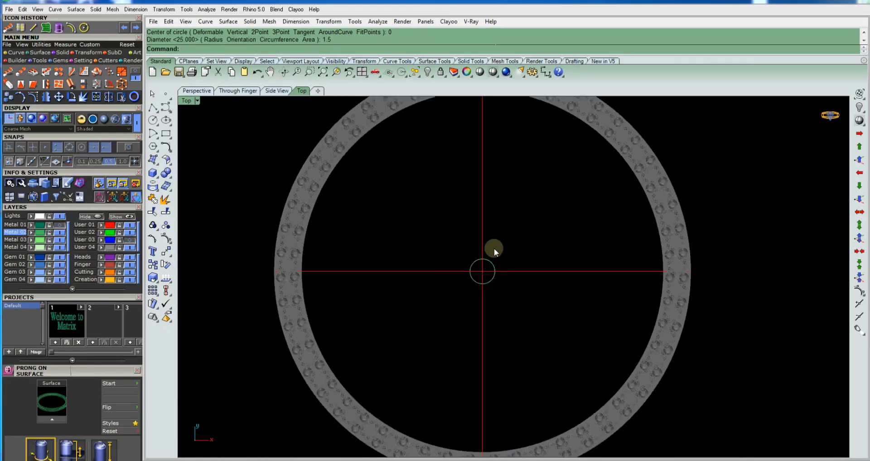
pyautogui.moveTo(447, 246); pyautogui.dragTo(535, 321)
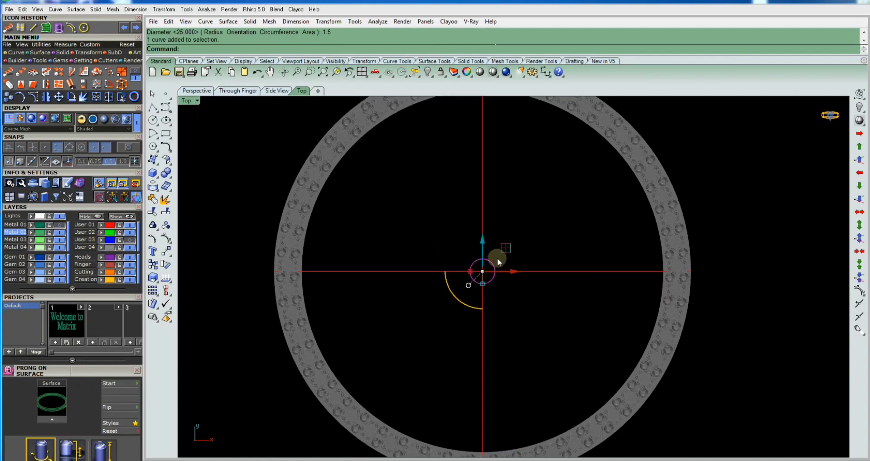
pyautogui.write('o')
pyautogui.press('Return')
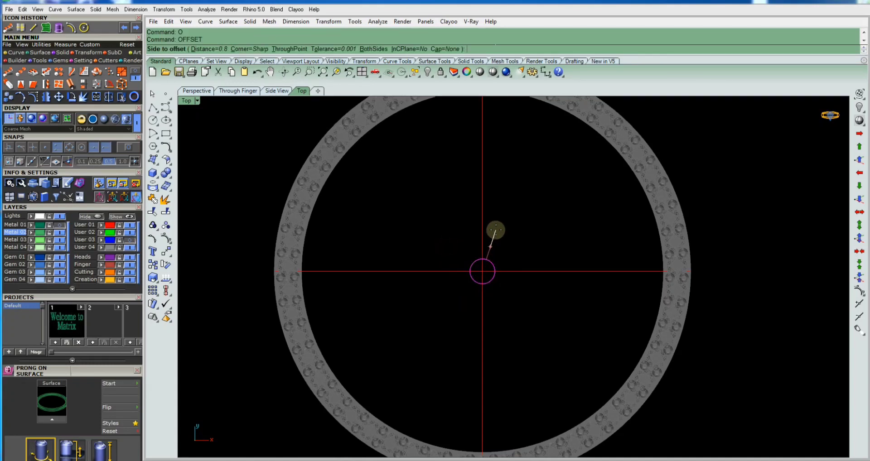
pyautogui.write('5')
pyautogui.press('Return')
pyautogui.click(493, 240)
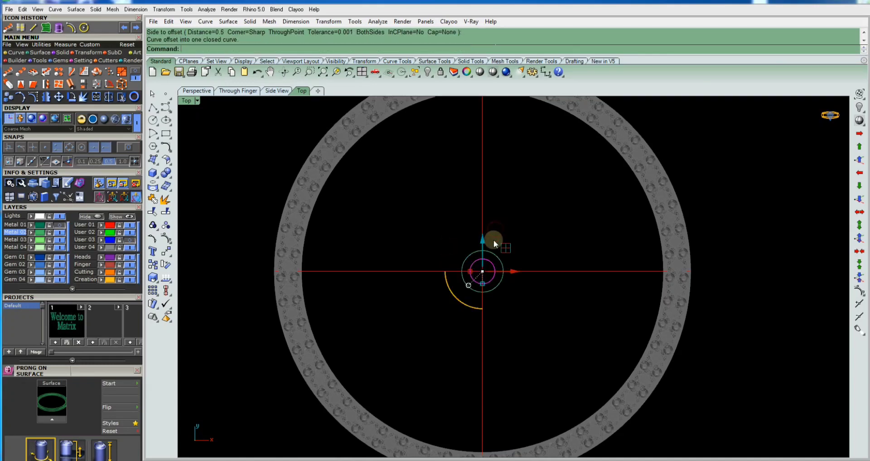
# Group the two concentric circles together
pyautogui.moveTo(436, 226); pyautogui.dragTo(541, 324)
pyautogui.scroll(3, 500, 288)
pyautogui.scroll(1, 500, 288)
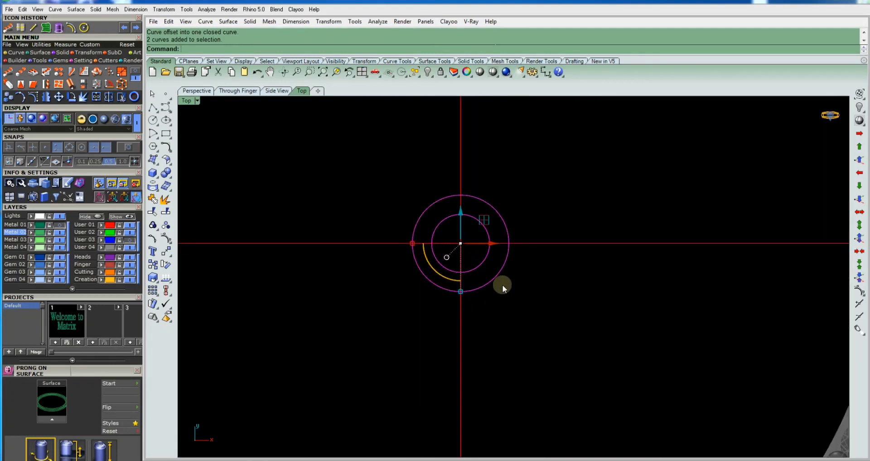
pyautogui.write('g')
pyautogui.press('Return')
pyautogui.scroll(-3, 482, 286)
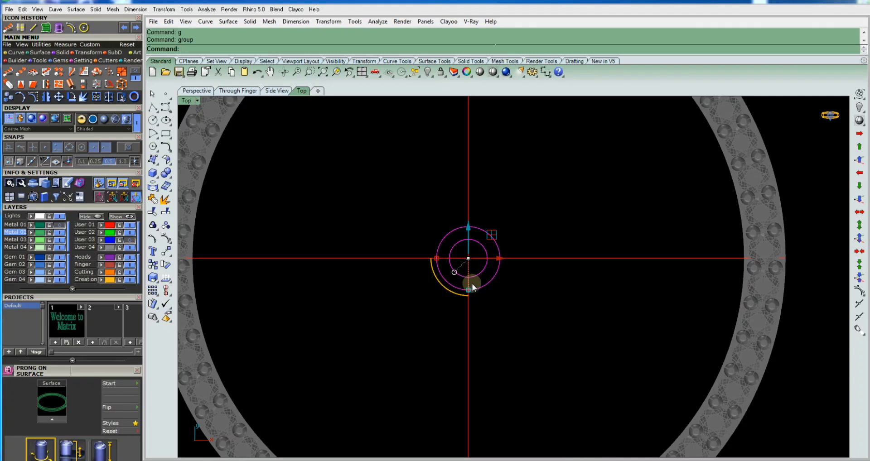
pyautogui.write('c')
pyautogui.press('Return')
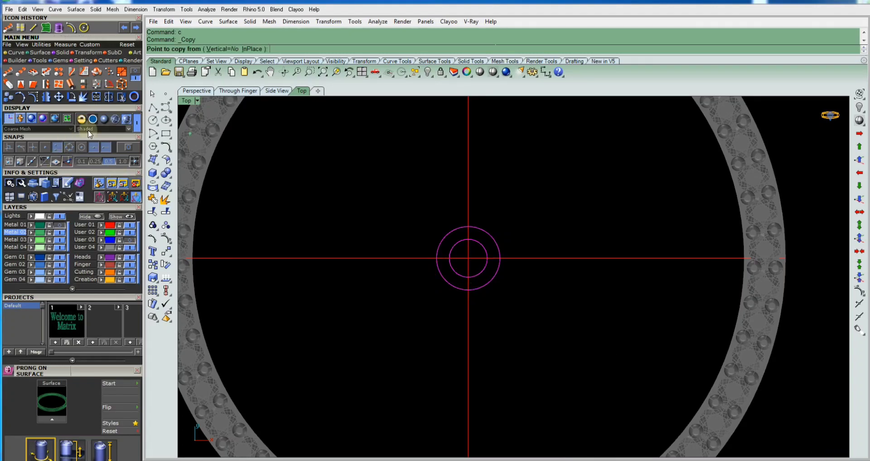
# Copy the double circle directly above the original pair, touching quad to quad
pyautogui.click(10, 98)
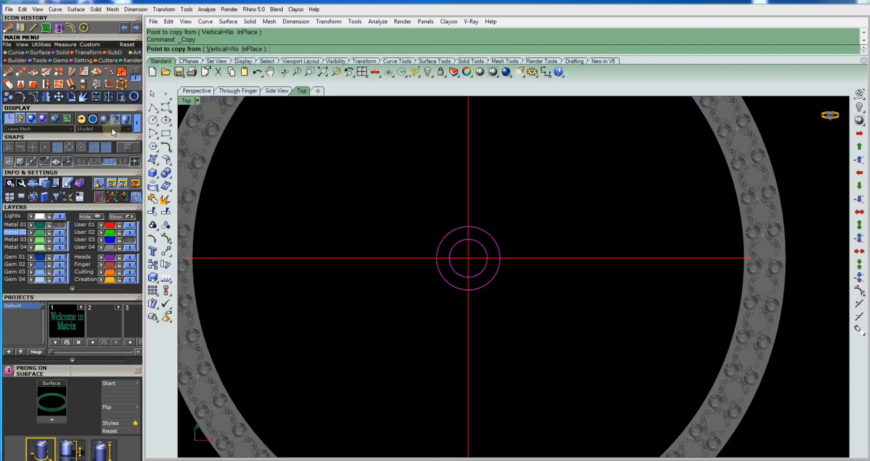
pyautogui.scroll(2, 472, 279)
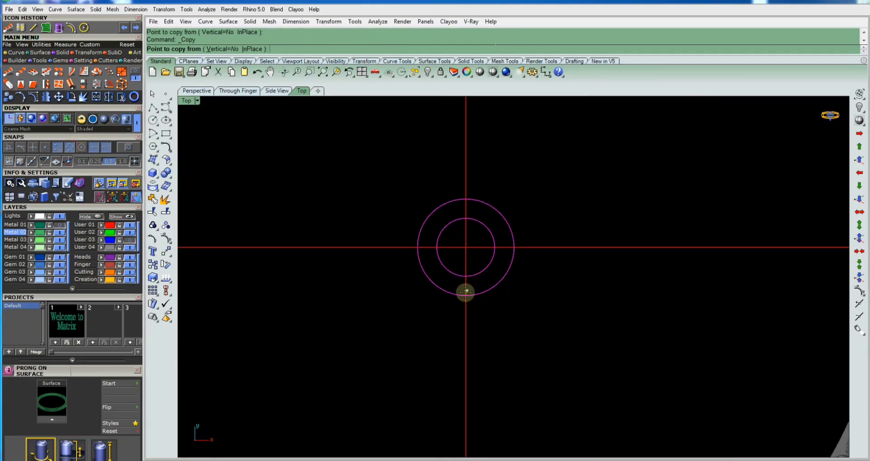
pyautogui.click(465, 293)
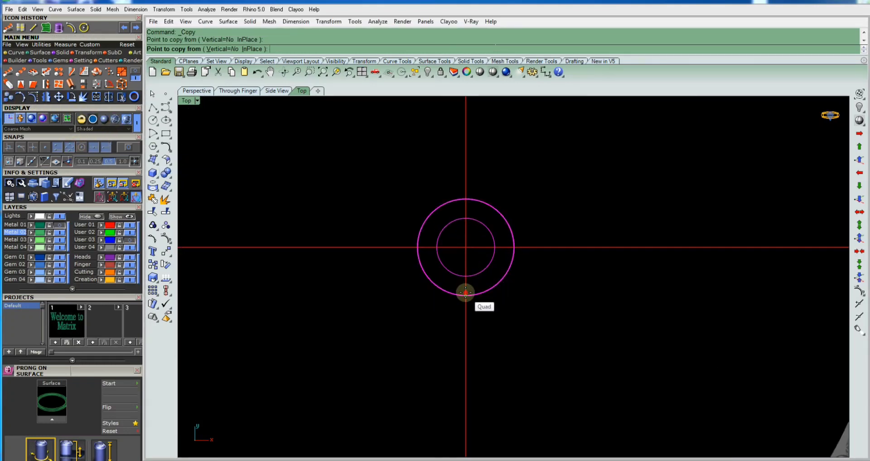
pyautogui.click(465, 222)
pyautogui.press('Return')
pyautogui.scroll(-2, 469, 231)
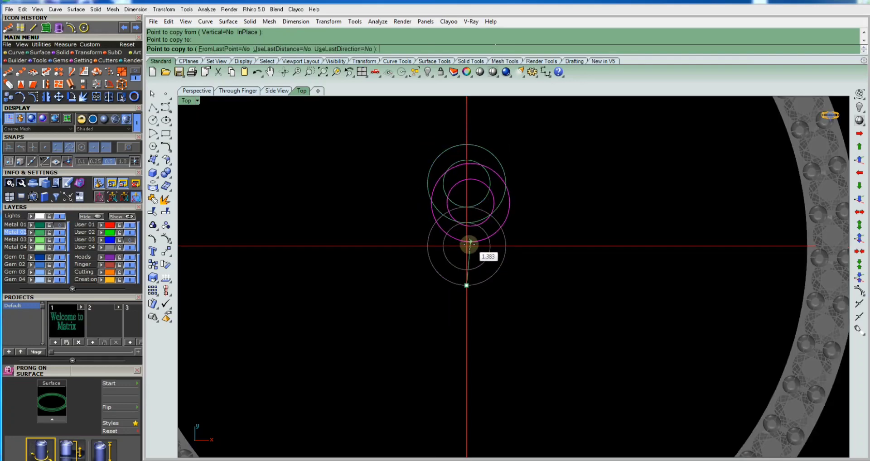
pyautogui.scroll(-1, 474, 239)
# Copy all four circles onto the top of the stack
pyautogui.moveTo(529, 192); pyautogui.dragTo(480, 235)
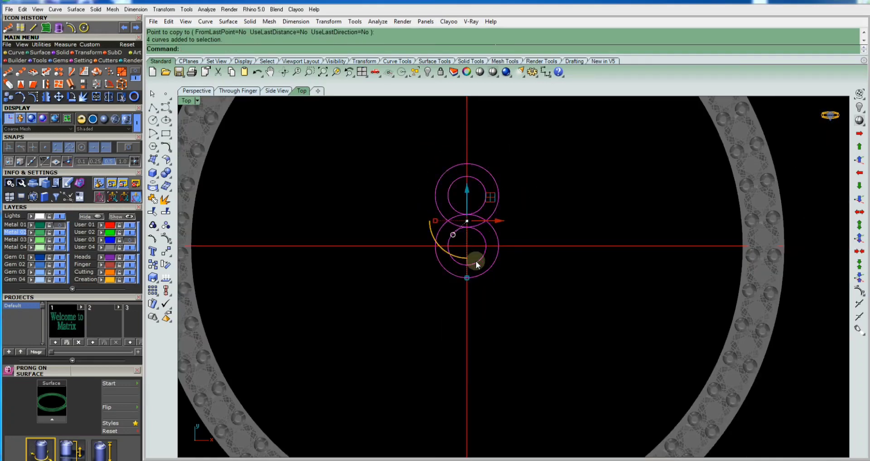
pyautogui.scroll(-2, 476, 261)
pyautogui.write('c')
pyautogui.press('Return')
pyautogui.scroll(2, 473, 258)
pyautogui.click(469, 277)
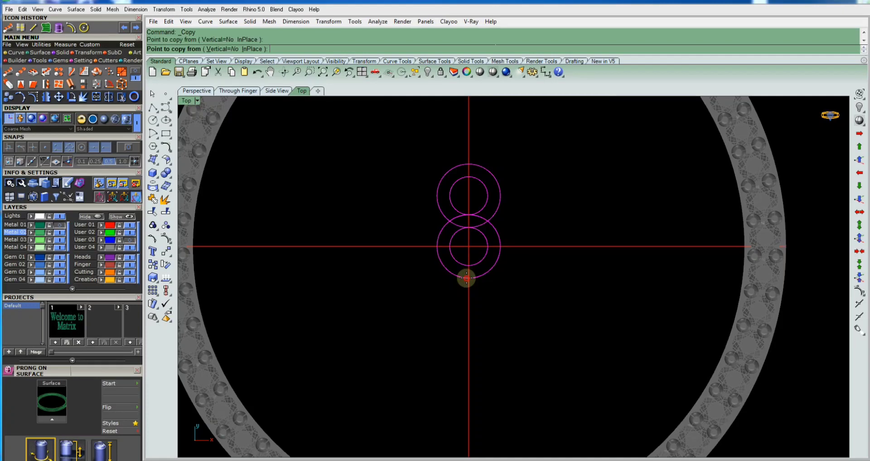
pyautogui.click(467, 180)
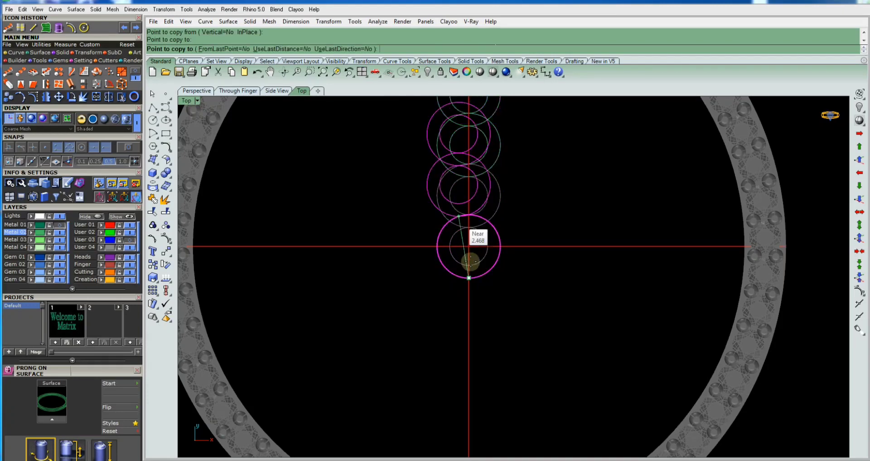
pyautogui.scroll(-2, 468, 249)
pyautogui.scroll(-2, 470, 244)
pyautogui.scroll(2, 469, 245)
pyautogui.press('Return')
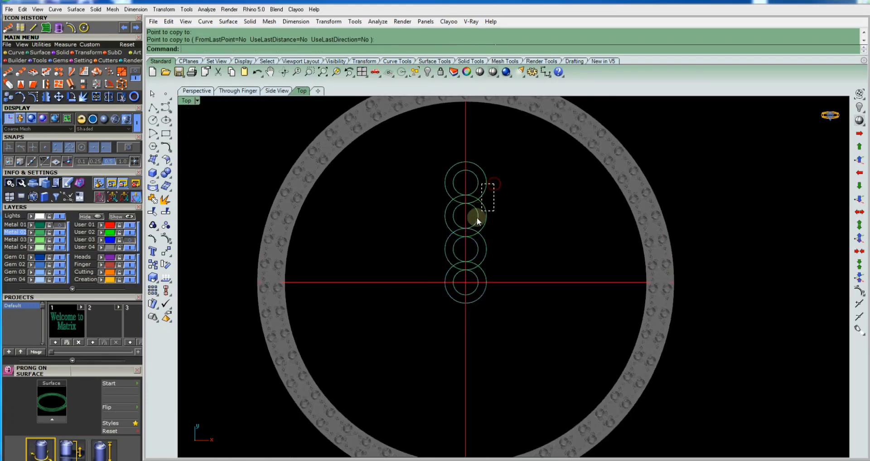
# Copy the top circle pairs further up until the column reaches the rim
pyautogui.moveTo(488, 192); pyautogui.dragTo(455, 213)
pyautogui.write('c')
pyautogui.press('Return')
pyautogui.scroll(1, 467, 243)
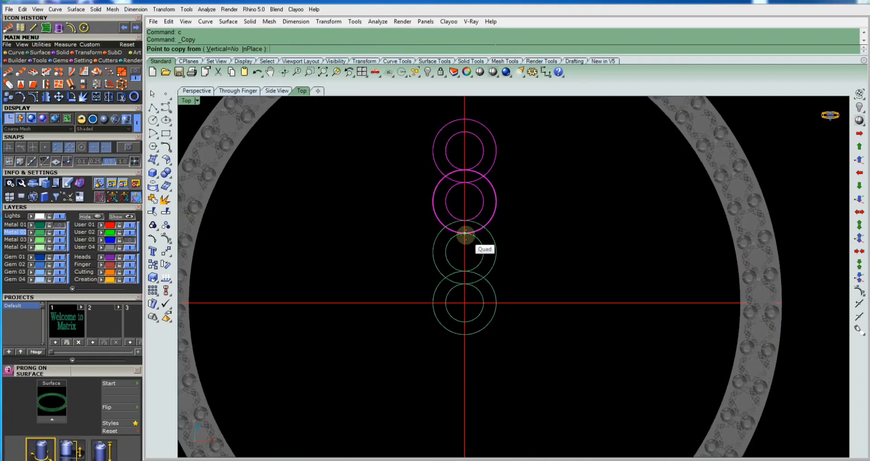
pyautogui.click(466, 236)
pyautogui.scroll(1, 466, 182)
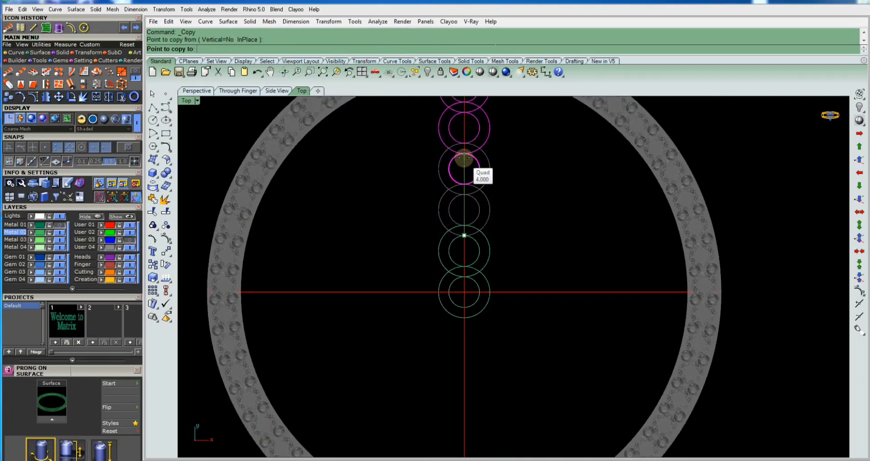
pyautogui.click(463, 154)
pyautogui.click(464, 235)
pyautogui.press('Return')
# Select all the stacked circles above the centre for mirroring with Mi
pyautogui.scroll(-3, 466, 240)
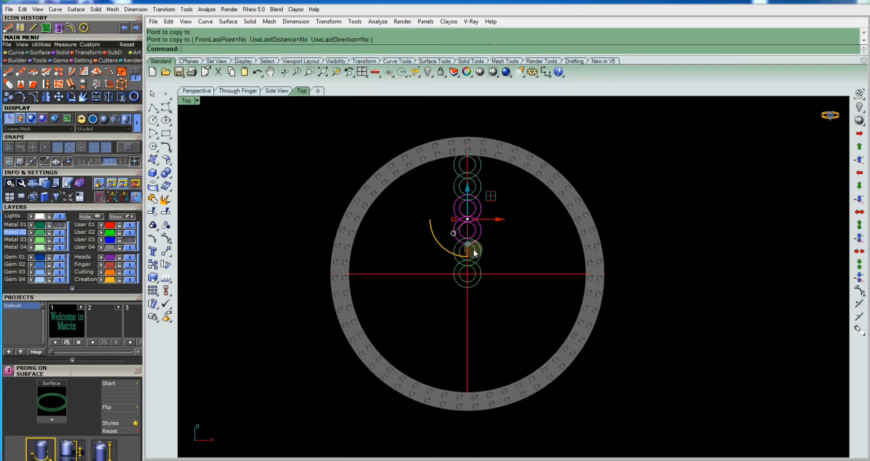
pyautogui.moveTo(425, 127); pyautogui.dragTo(531, 274)
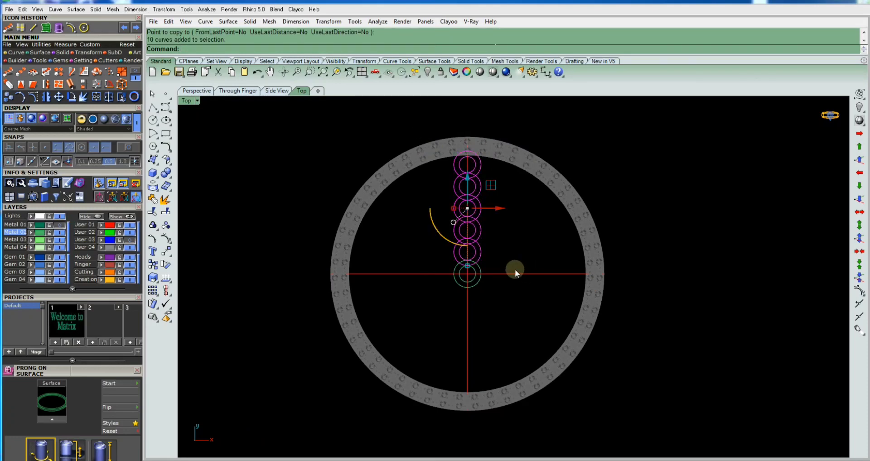
pyautogui.write('Mi')
pyautogui.press('Return')
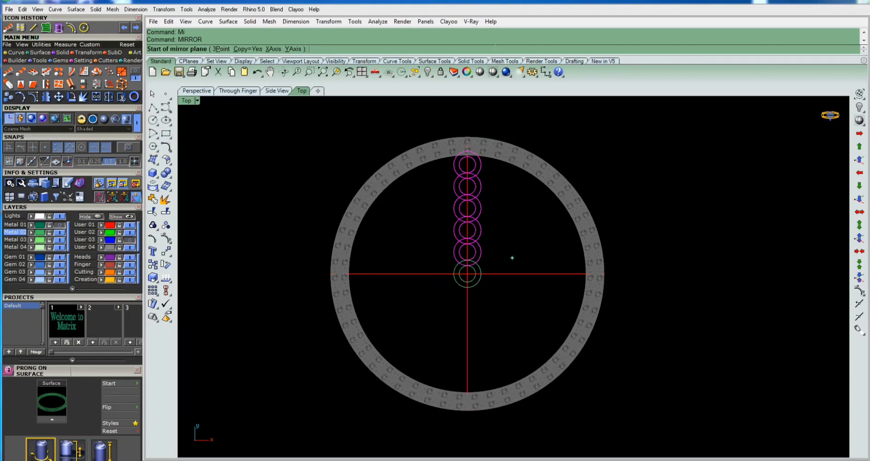
# Mirror the circle chain through the origin so it extends below the centre
pyautogui.write(' 0')
pyautogui.press('Return')
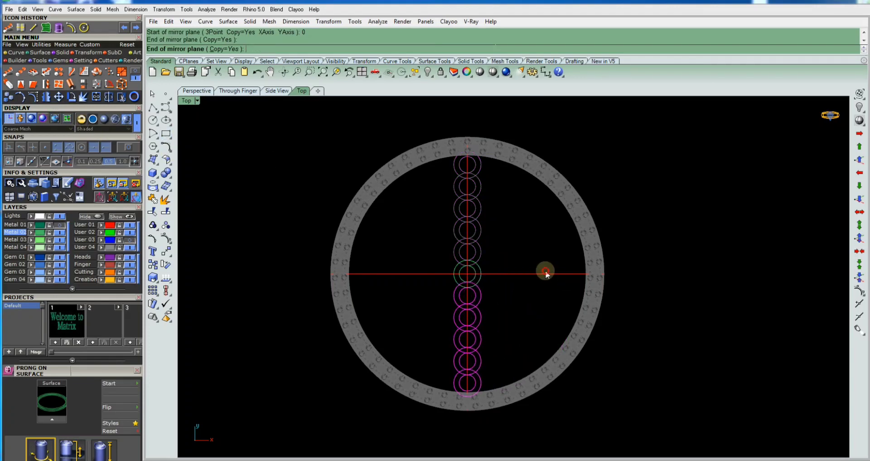
pyautogui.click(545, 273)
pyautogui.scroll(-2, 480, 239)
pyautogui.scroll(-1, 479, 187)
pyautogui.scroll(1, 521, 168)
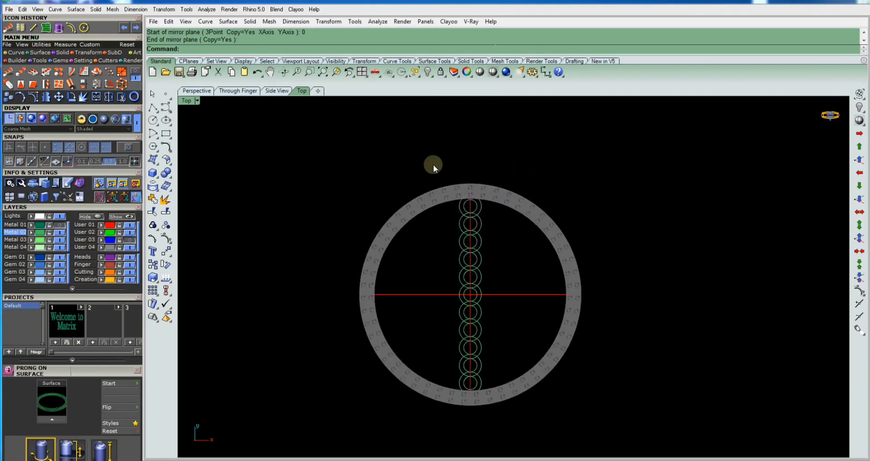
# Window-select the upper and lower circles to select the full column
pyautogui.moveTo(433, 166); pyautogui.dragTo(497, 317)
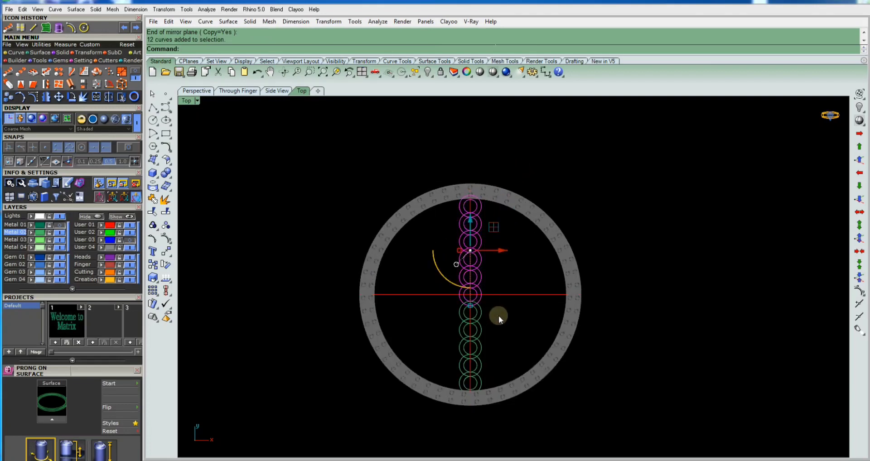
pyautogui.moveTo(432, 286); pyautogui.dragTo(507, 392)
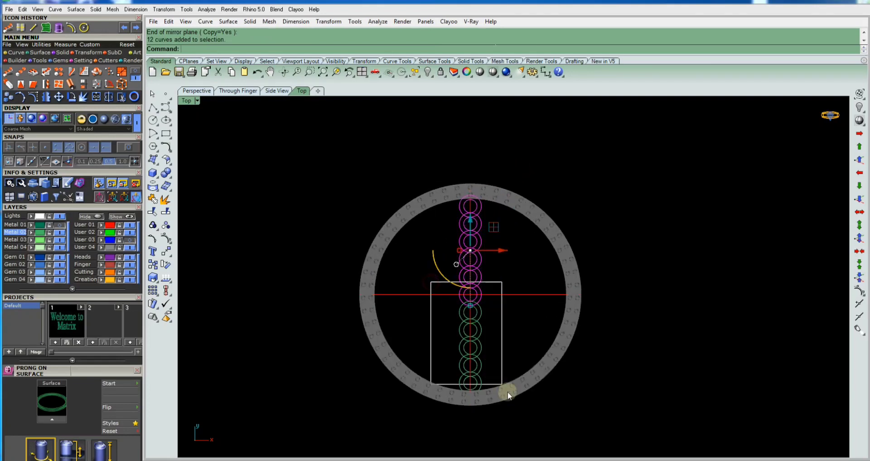
pyautogui.scroll(2, 477, 296)
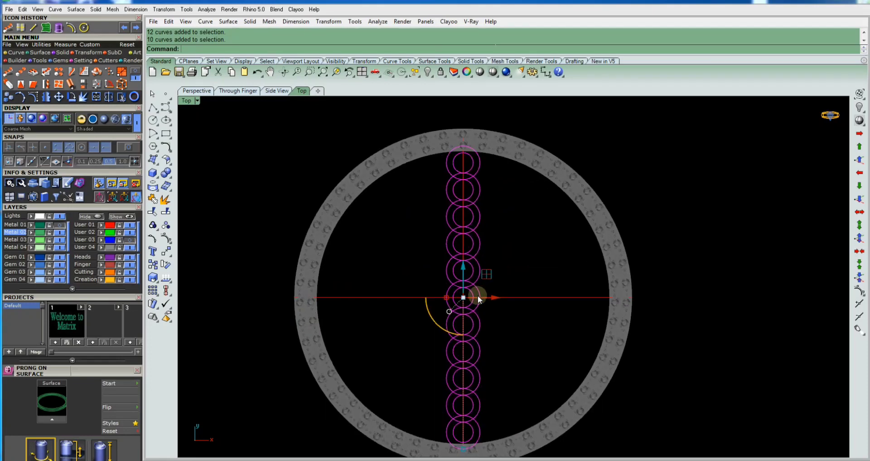
# Copy the circle column from the ring centre to 2, 4, 6 and 8 units right
pyautogui.click(154, 267)
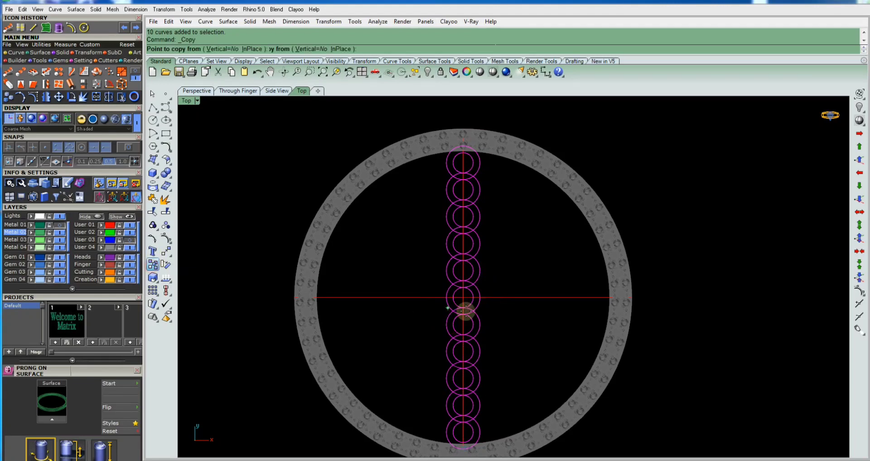
pyautogui.click(447, 298)
pyautogui.click(473, 298)
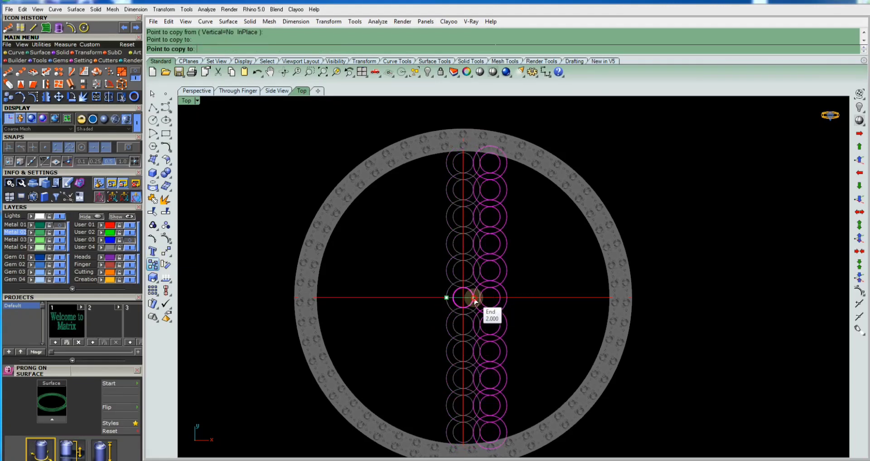
pyautogui.click(499, 298)
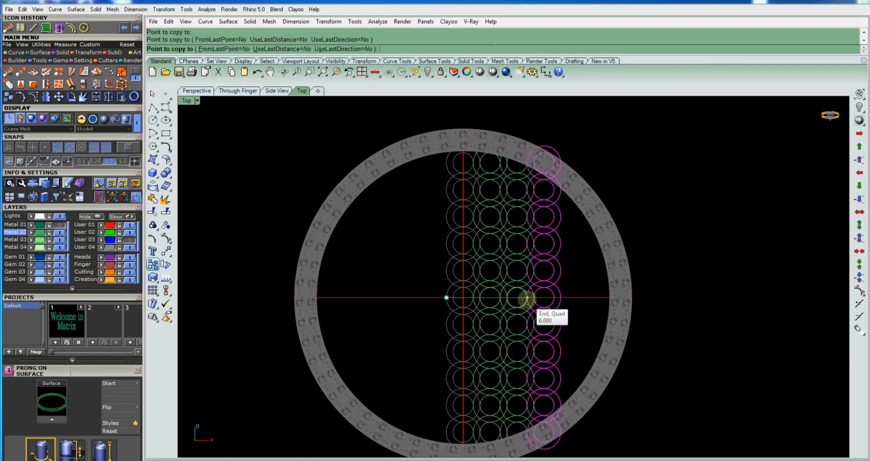
pyautogui.click(525, 298)
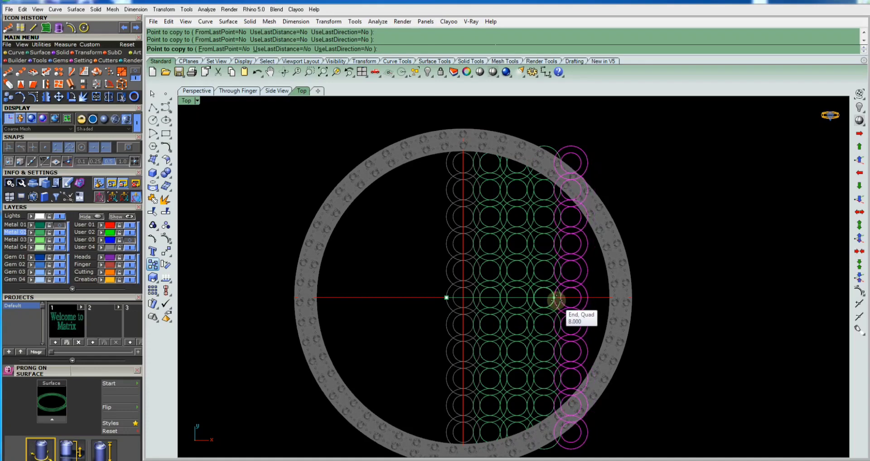
pyautogui.click(556, 298)
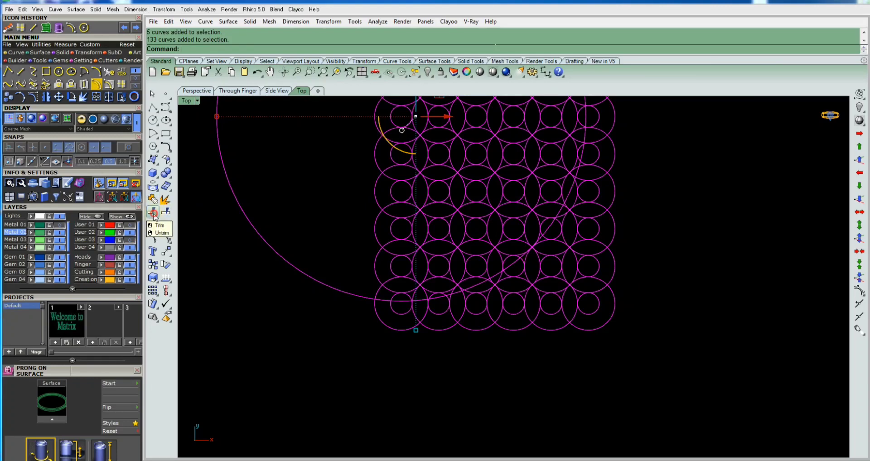
# Trim the grid circle segments spilling past the boundary circle along the lower right and bottom
pyautogui.click(154, 213)
pyautogui.moveTo(642, 255); pyautogui.dragTo(516, 330)
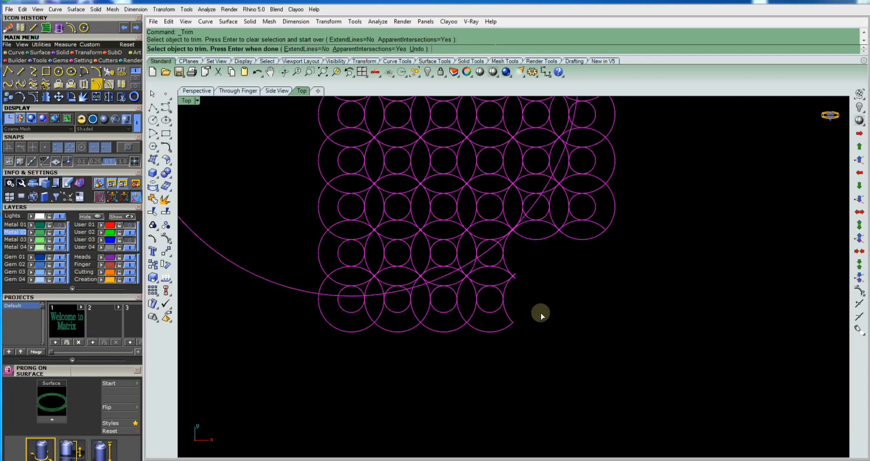
pyautogui.moveTo(533, 274); pyautogui.dragTo(480, 310)
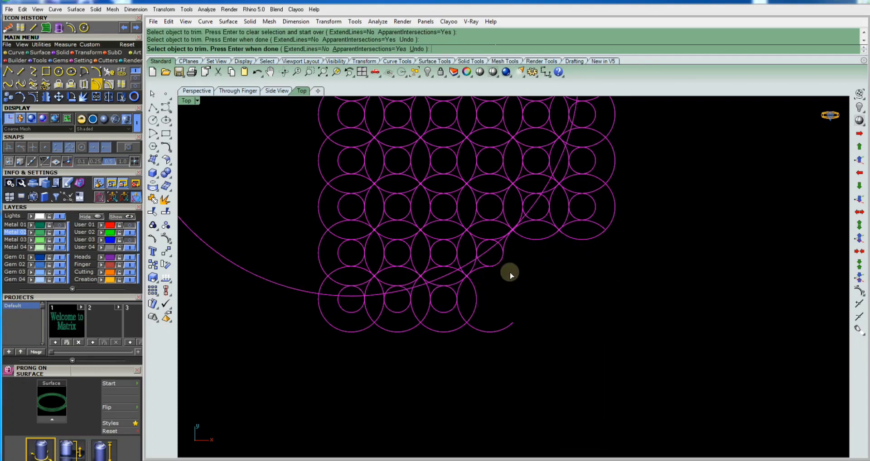
pyautogui.scroll(1, 502, 267)
pyautogui.scroll(1, 507, 263)
pyautogui.moveTo(515, 256); pyautogui.dragTo(482, 278)
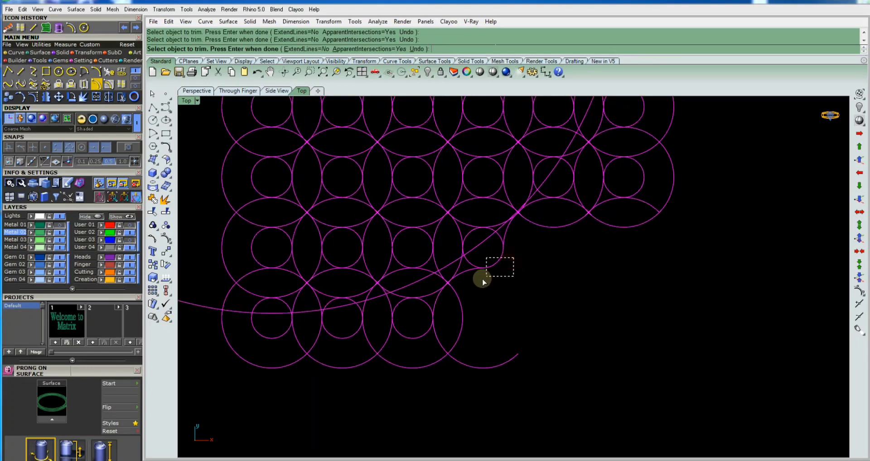
pyautogui.scroll(2, 483, 278)
pyautogui.scroll(-2, 470, 286)
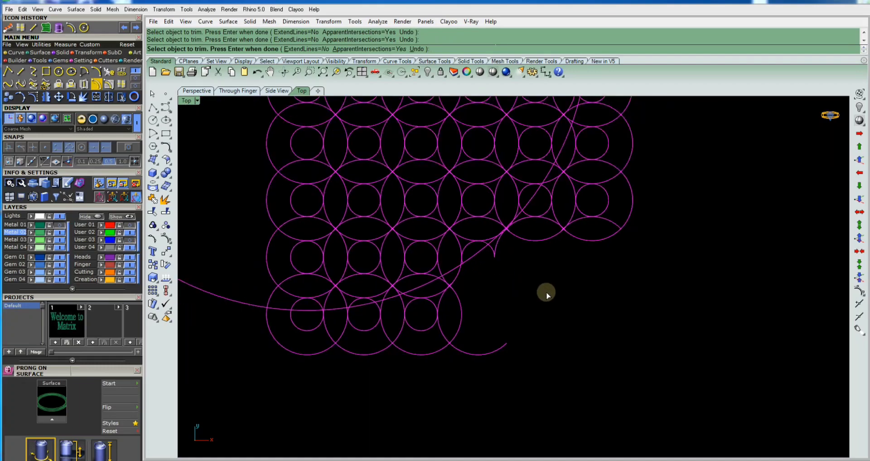
pyautogui.moveTo(516, 310); pyautogui.dragTo(421, 359)
pyautogui.moveTo(421, 319)
pyautogui.mouseDown()
pyautogui.moveTo(287, 358)
pyautogui.moveTo(297, 368)
pyautogui.mouseUp()
pyautogui.scroll(2, 388, 317)
pyautogui.scroll(2, 390, 305)
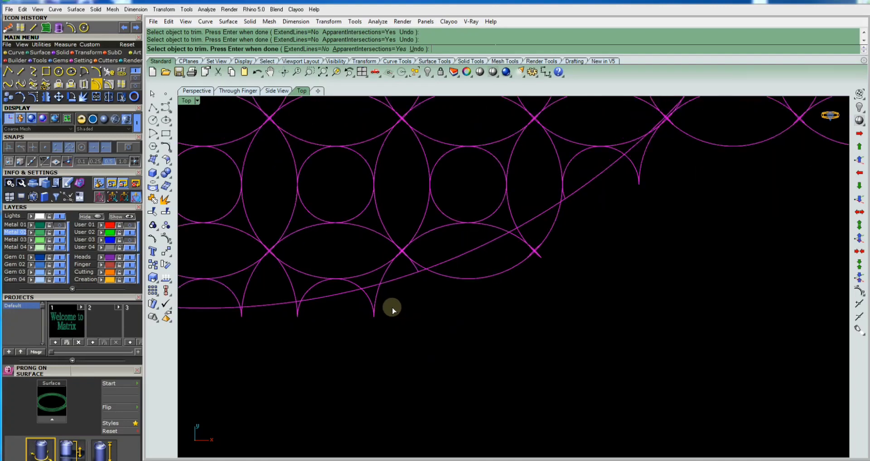
pyautogui.scroll(-6, 406, 349)
pyautogui.scroll(3, 539, 247)
pyautogui.scroll(2, 607, 202)
# Trim the remaining arcs along the right edge and upper rows, removing the lens-shaped piece
pyautogui.moveTo(604, 203); pyautogui.dragTo(498, 274)
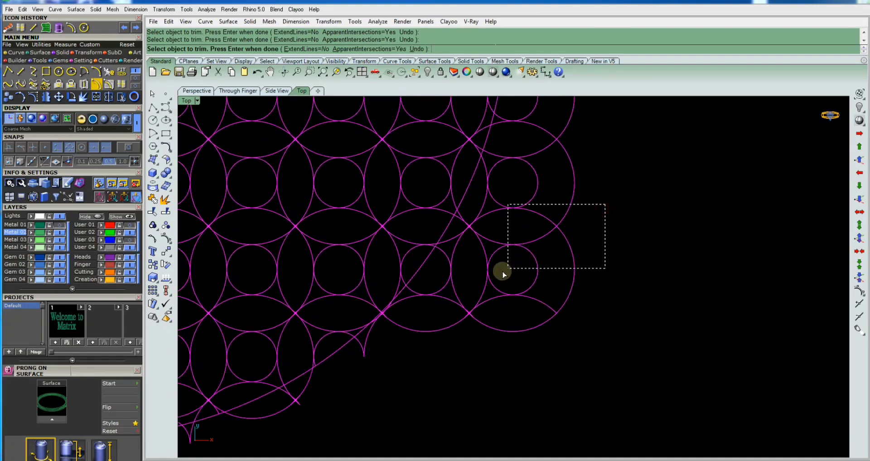
pyautogui.moveTo(505, 231); pyautogui.dragTo(466, 292)
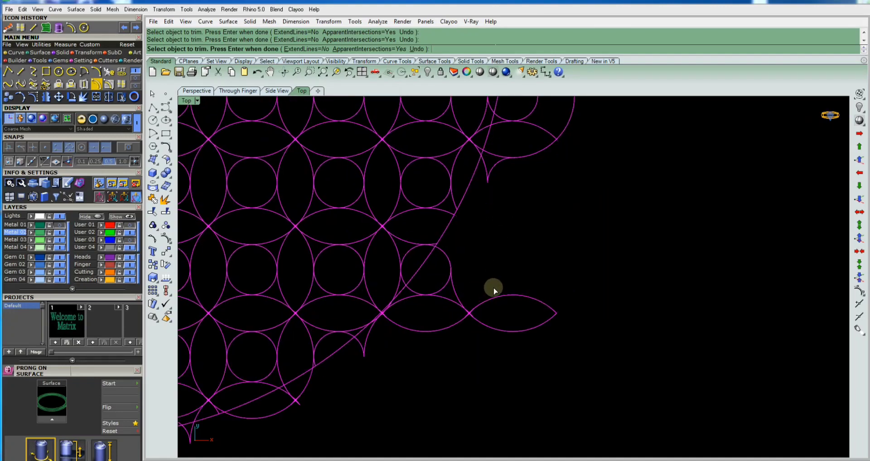
pyautogui.moveTo(559, 291); pyautogui.dragTo(480, 326)
pyautogui.click(505, 301)
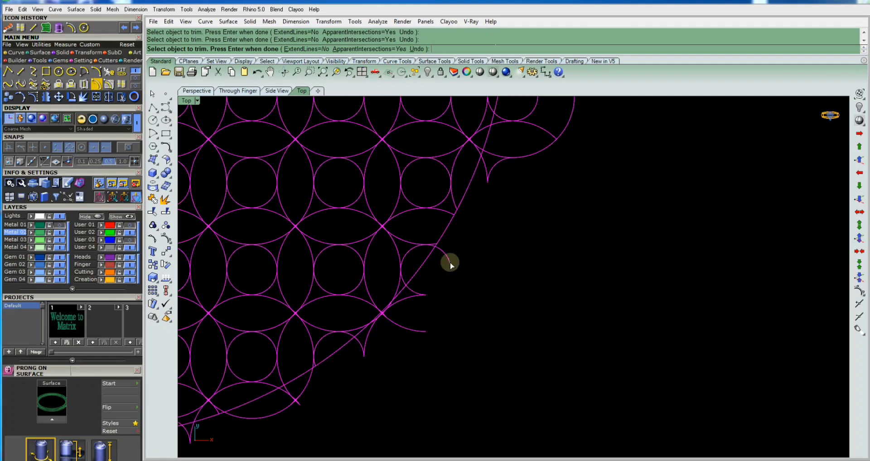
pyautogui.scroll(-2, 461, 255)
pyautogui.scroll(-2, 542, 290)
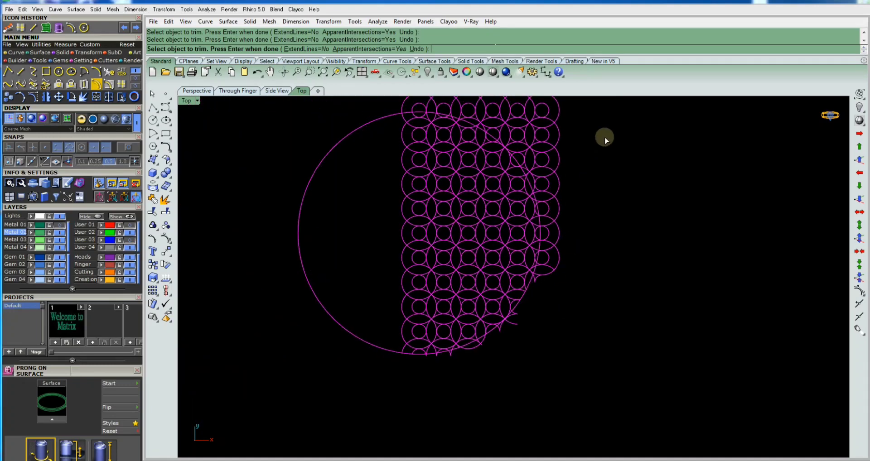
pyautogui.moveTo(604, 136); pyautogui.dragTo(559, 257, button='right')
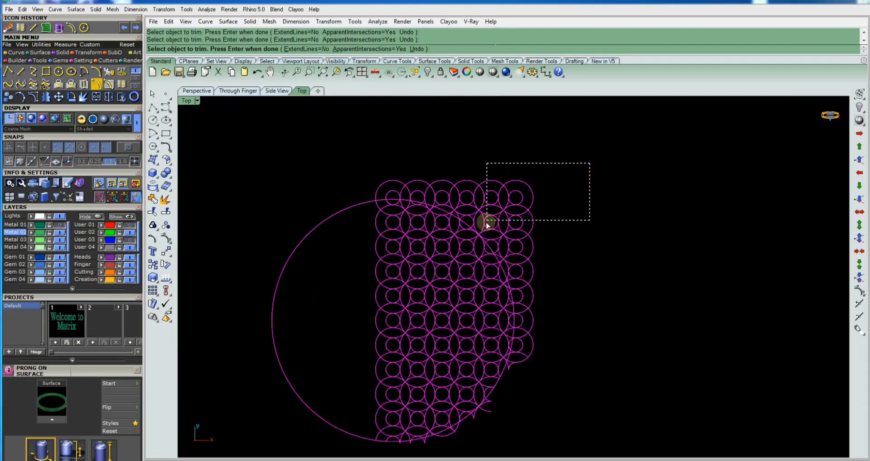
pyautogui.moveTo(506, 202); pyautogui.dragTo(490, 223)
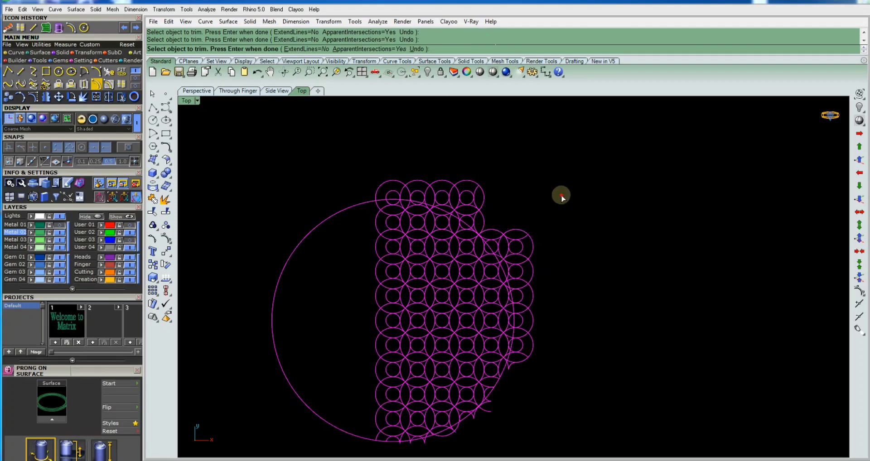
pyautogui.moveTo(563, 188); pyautogui.dragTo(522, 380)
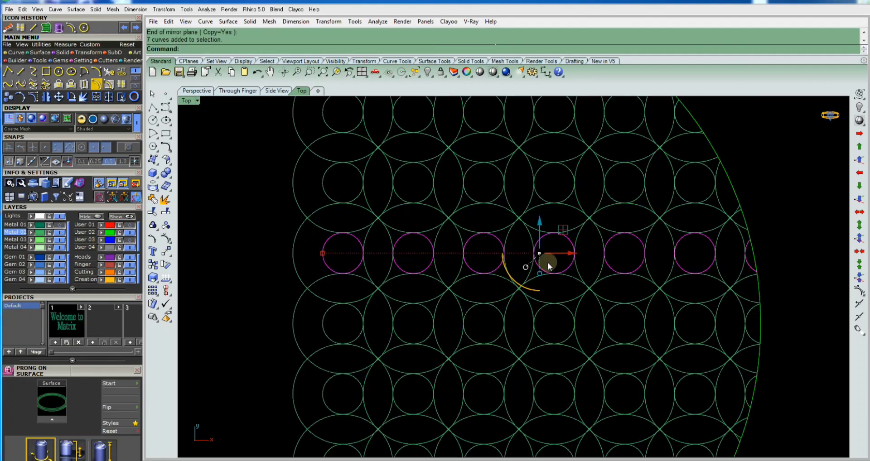
# Delete three stray rows of small circles from the trimmed grid
pyautogui.scroll(-4, 501, 280)
pyautogui.press('Delete')
pyautogui.scroll(2, 441, 255)
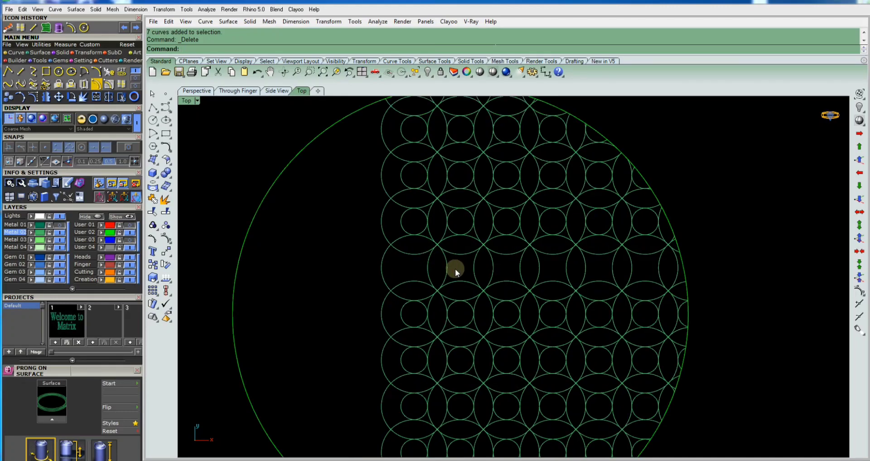
pyautogui.scroll(-1, 454, 268)
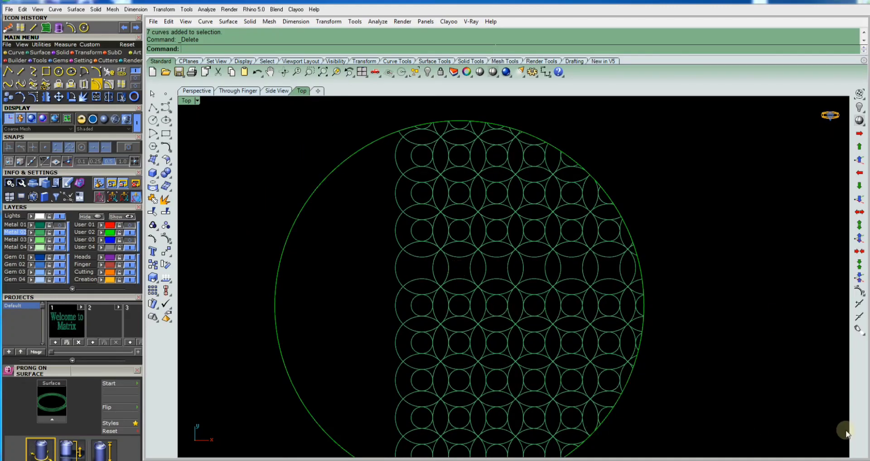
pyautogui.scroll(1, 509, 257)
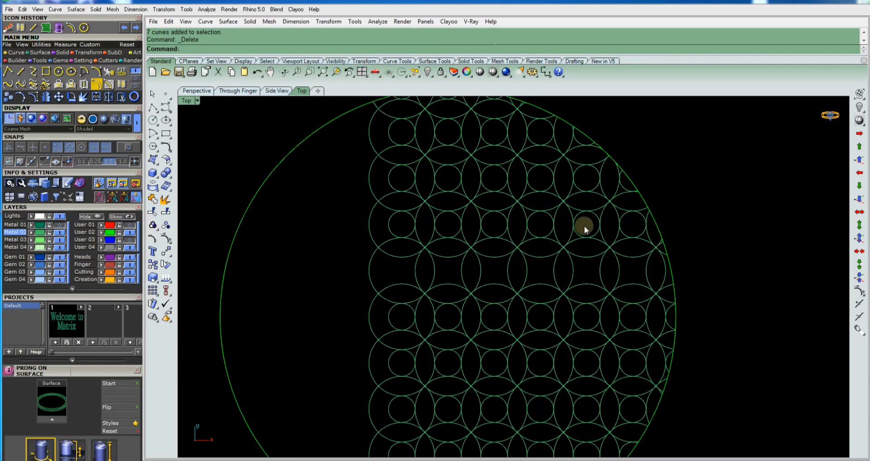
pyautogui.moveTo(346, 245); pyautogui.dragTo(667, 206)
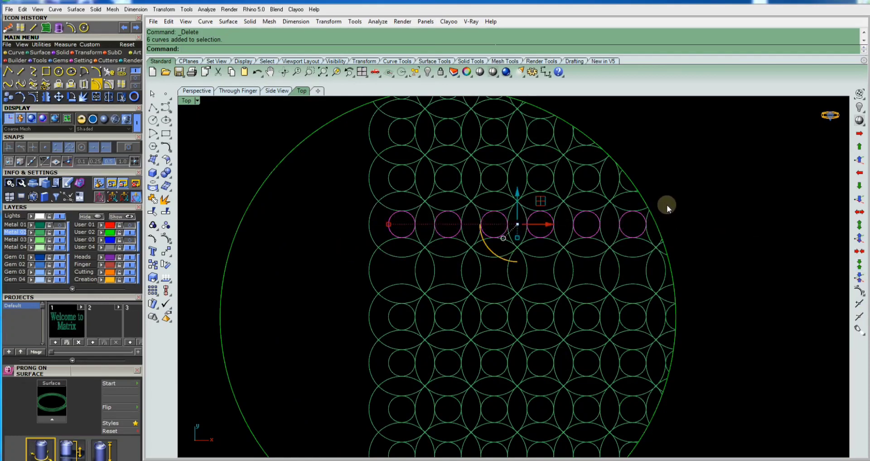
pyautogui.press('Delete')
pyautogui.scroll(-1, 507, 222)
pyautogui.scroll(1, 408, 213)
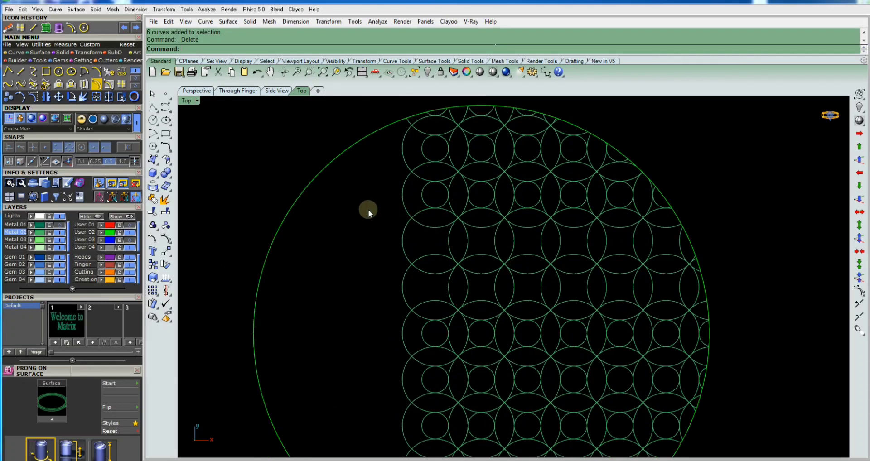
pyautogui.moveTo(376, 210)
pyautogui.mouseDown()
pyautogui.moveTo(546, 208)
pyautogui.moveTo(674, 181)
pyautogui.mouseUp()
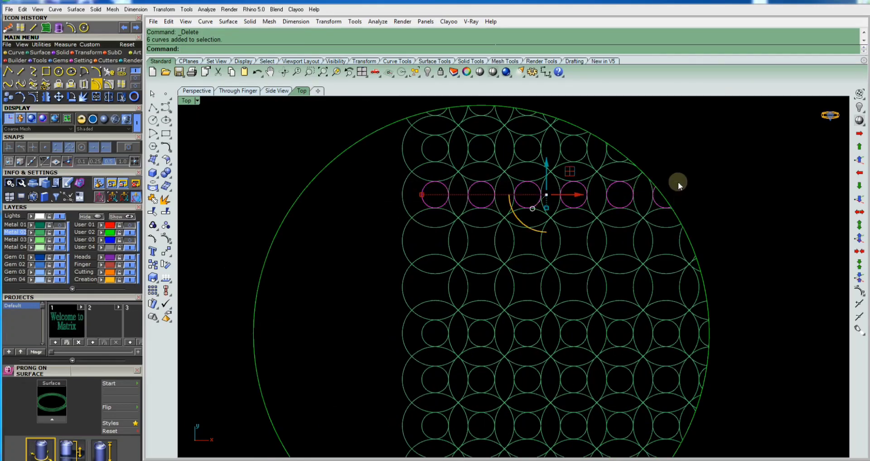
pyautogui.press('Delete')
pyautogui.scroll(-1, 531, 201)
pyautogui.scroll(-2, 495, 253)
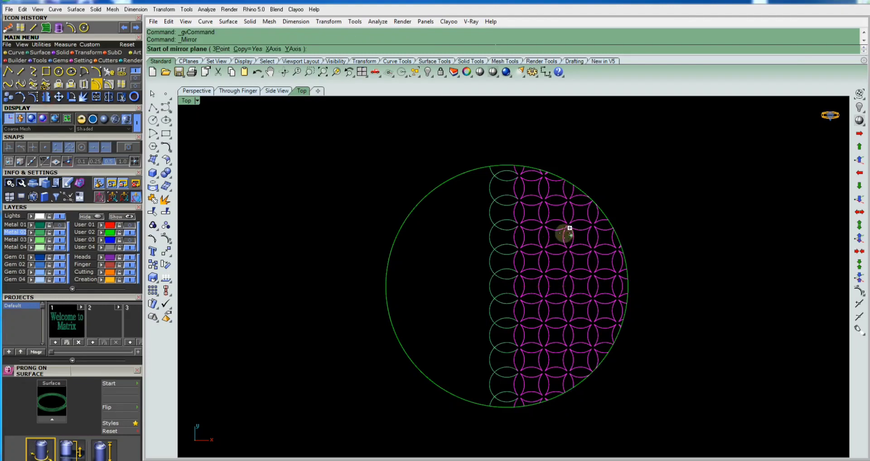
# Mirror the right-half lattice across a vertical axis through the origin (0)
pyautogui.write('0')
pyautogui.press('Return')
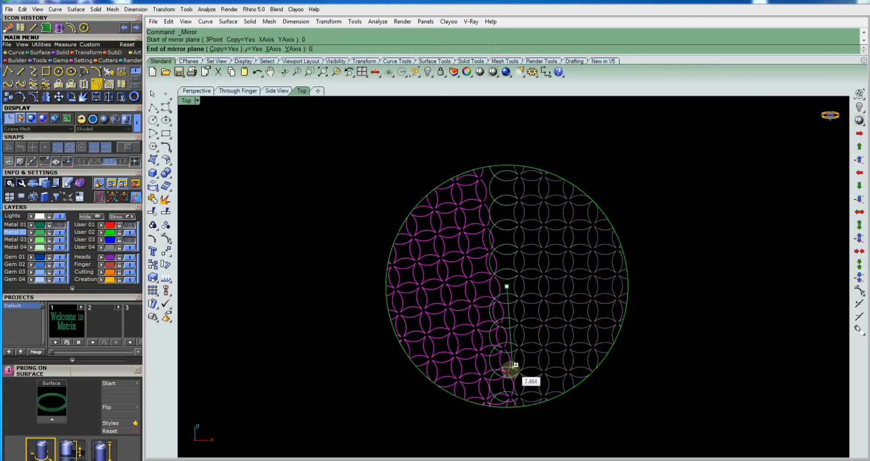
pyautogui.click(506, 399)
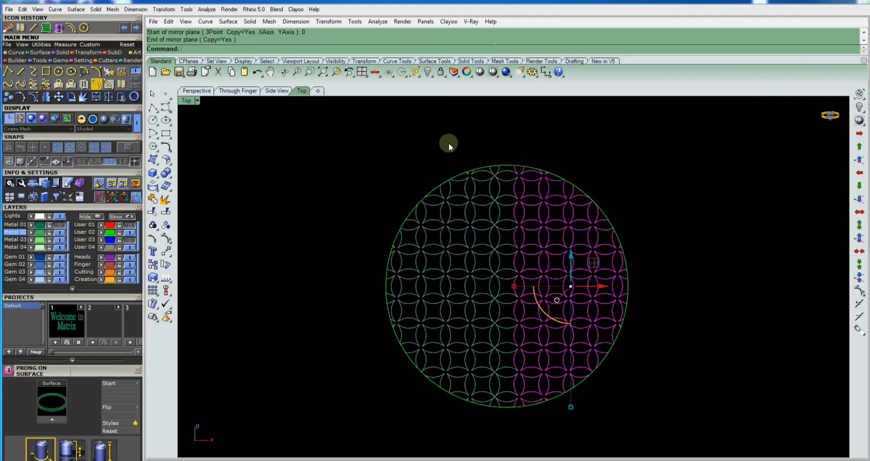
# Window-select the lattice curves on both halves to use as cutting objects
pyautogui.moveTo(448, 143); pyautogui.dragTo(589, 434)
pyautogui.scroll(4, 502, 308)
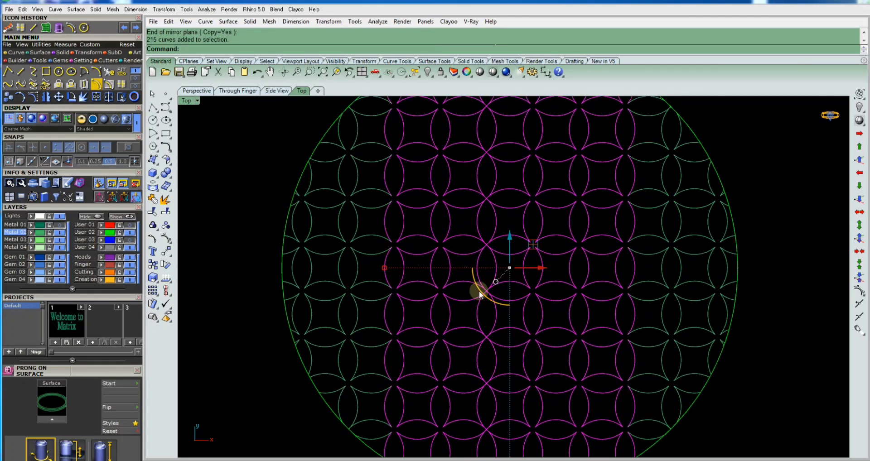
pyautogui.scroll(4, 480, 293)
pyautogui.scroll(-3, 539, 281)
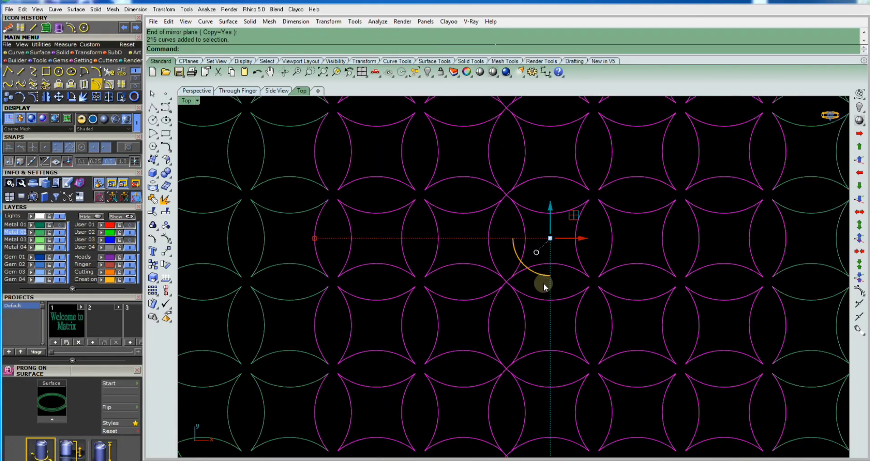
# Trim the disc with the pattern curves, crossing-windowing three groups of pieces to cut
pyautogui.click(153, 211)
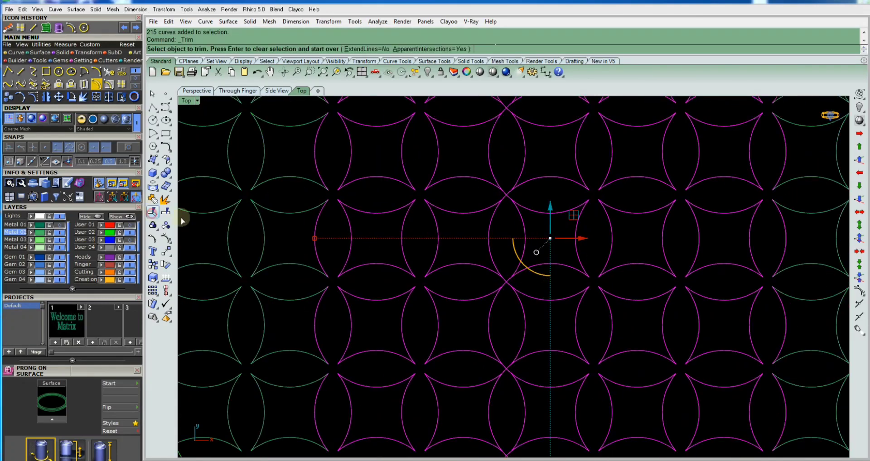
pyautogui.scroll(2, 520, 281)
pyautogui.scroll(2, 517, 285)
pyautogui.moveTo(515, 280); pyautogui.dragTo(449, 295)
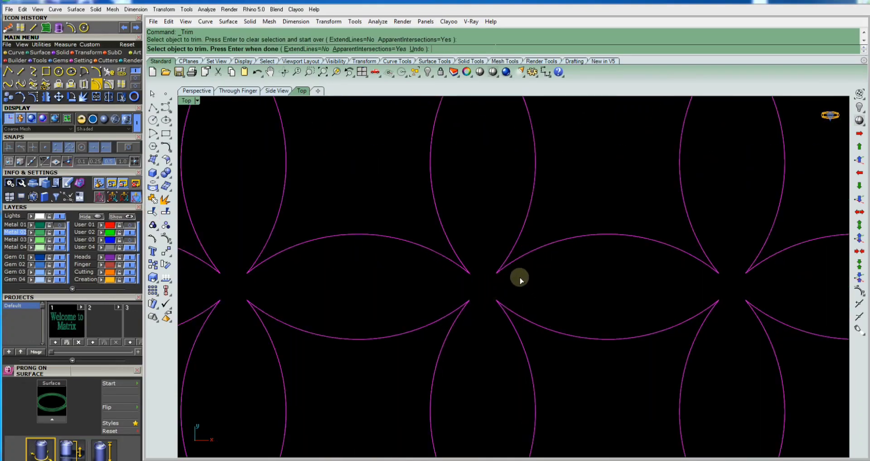
pyautogui.scroll(-2, 567, 275)
pyautogui.scroll(-2, 563, 273)
pyautogui.scroll(2, 543, 326)
pyautogui.scroll(2, 540, 334)
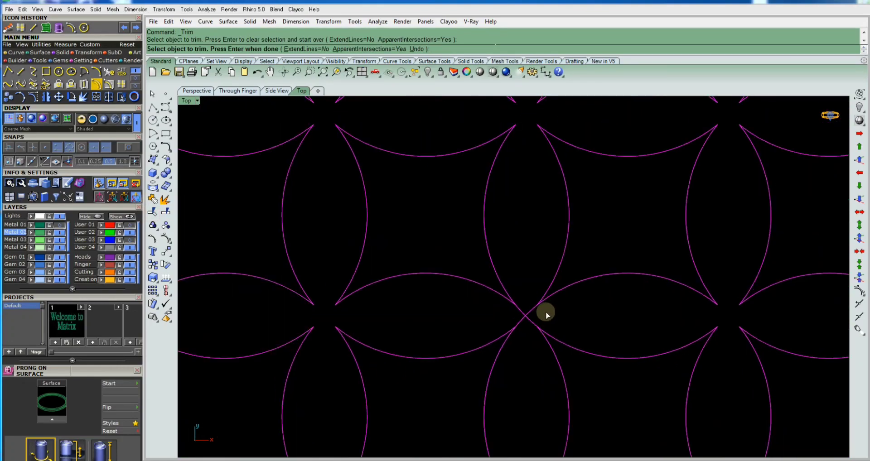
pyautogui.moveTo(546, 312); pyautogui.dragTo(487, 323)
pyautogui.scroll(-3, 545, 318)
pyautogui.scroll(2, 543, 335)
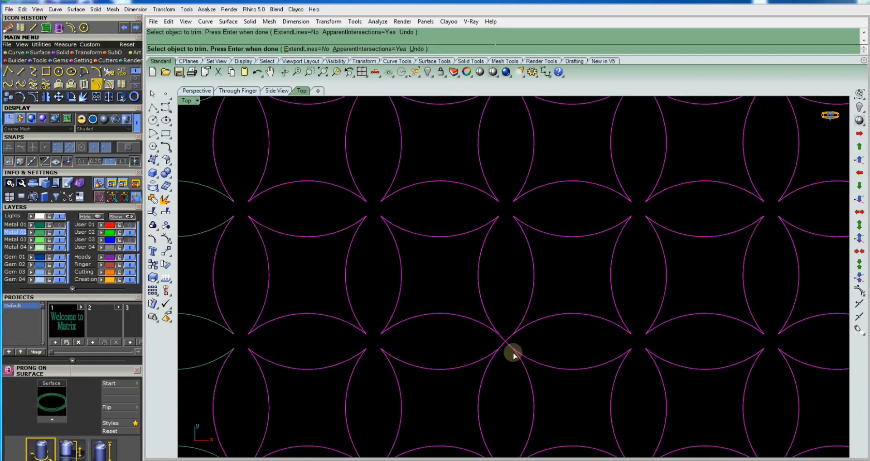
pyautogui.scroll(3, 518, 326)
pyautogui.moveTo(518, 323); pyautogui.dragTo(451, 344)
pyautogui.scroll(-3, 538, 281)
pyautogui.scroll(-2, 553, 313)
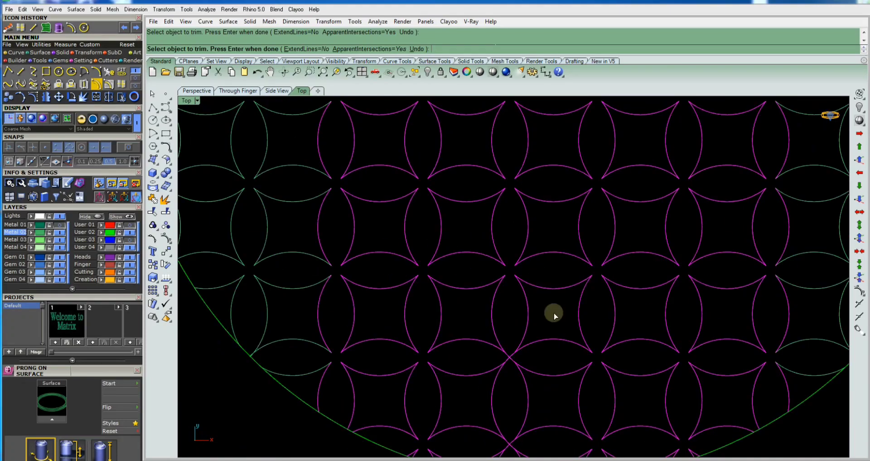
pyautogui.scroll(2, 501, 349)
pyautogui.scroll(2, 499, 188)
pyautogui.press('Return')
# Delete the selected cut-out pieces to leave the perforated lattice
pyautogui.scroll(-3, 499, 187)
pyautogui.scroll(-2, 501, 169)
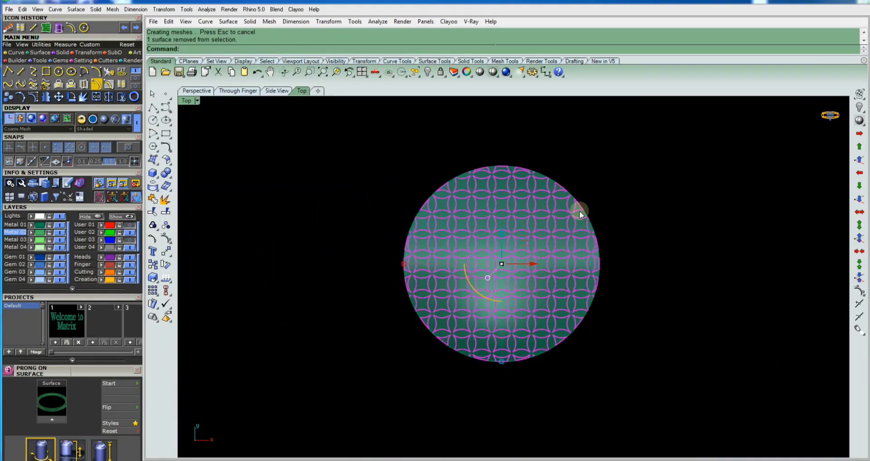
pyautogui.press('Delete')
# Tilt the view to inspect the extruded solid petal-lattice plate in 3D
pyautogui.scroll(2, 528, 262)
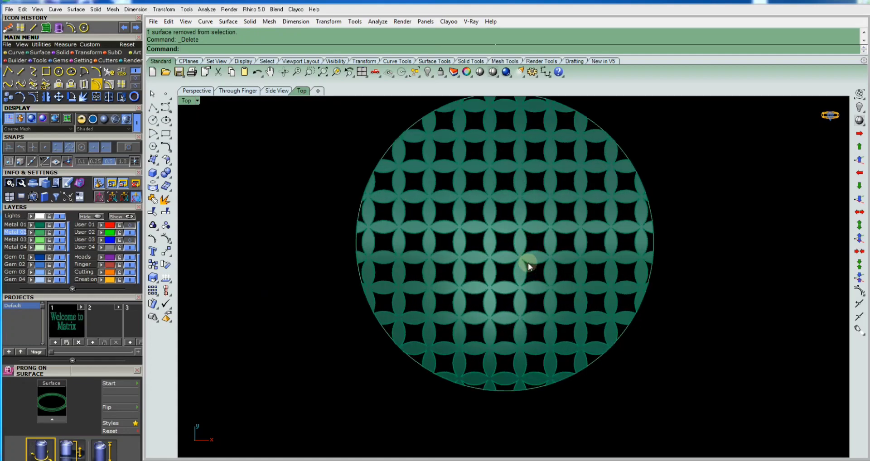
pyautogui.scroll(-3, 588, 249)
pyautogui.scroll(2, 545, 248)
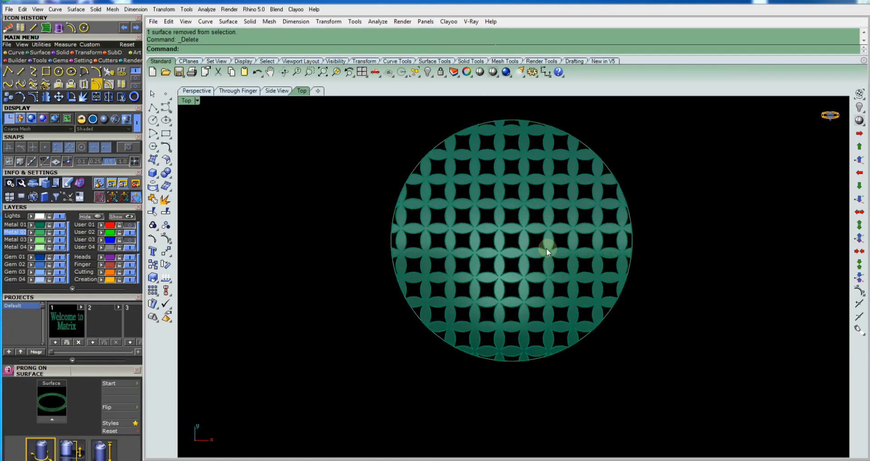
pyautogui.scroll(1, 564, 232)
pyautogui.scroll(-2, 538, 241)
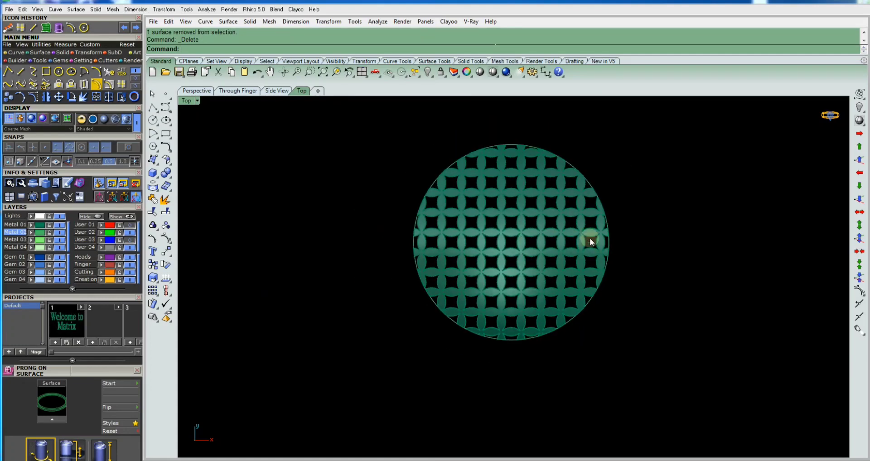
pyautogui.keyDown('ctrl'); pyautogui.keyDown('shift'); pyautogui.moveTo(544, 271); pyautogui.dragTo(565, 272, button='right'); pyautogui.keyUp('shift'); pyautogui.keyUp('ctrl')
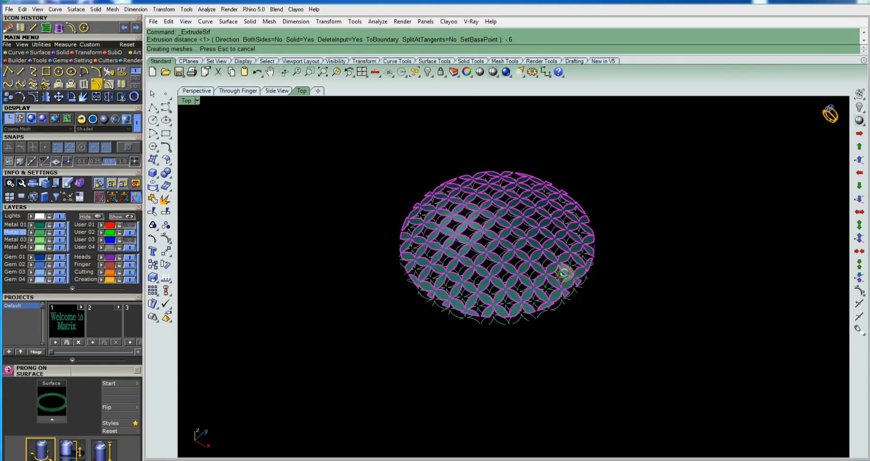
pyautogui.scroll(2, 516, 316)
pyautogui.scroll(3, 517, 322)
pyautogui.scroll(2, 539, 320)
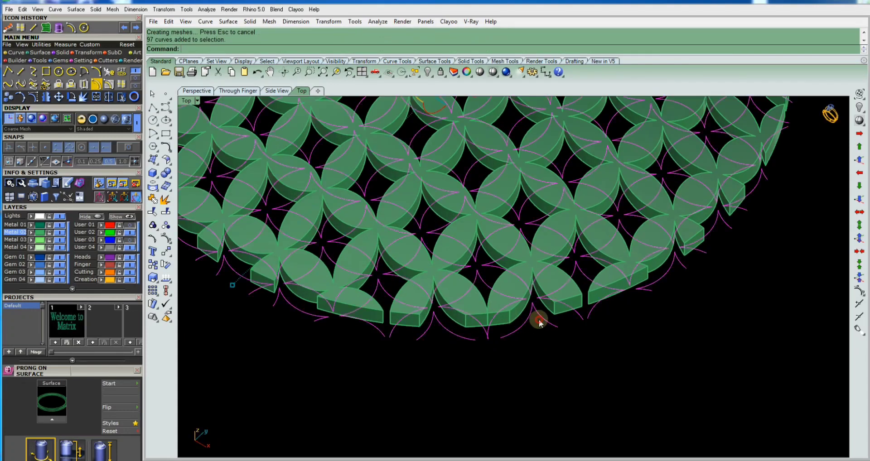
pyautogui.scroll(-4, 538, 320)
pyautogui.scroll(-2, 539, 322)
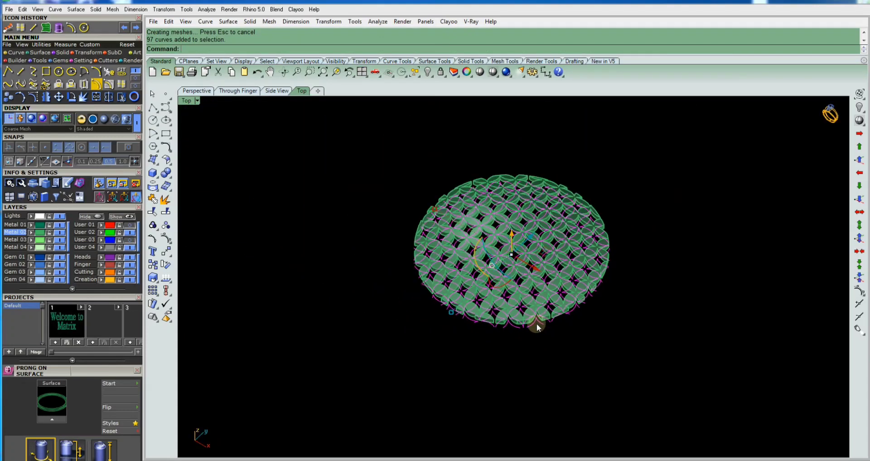
# Hide the leftover pattern curves and rotate to inspect the lattice, then bring up Solid Tools
pyautogui.click(427, 72)
pyautogui.scroll(2, 499, 268)
pyautogui.scroll(2, 537, 305)
pyautogui.scroll(-4, 546, 307)
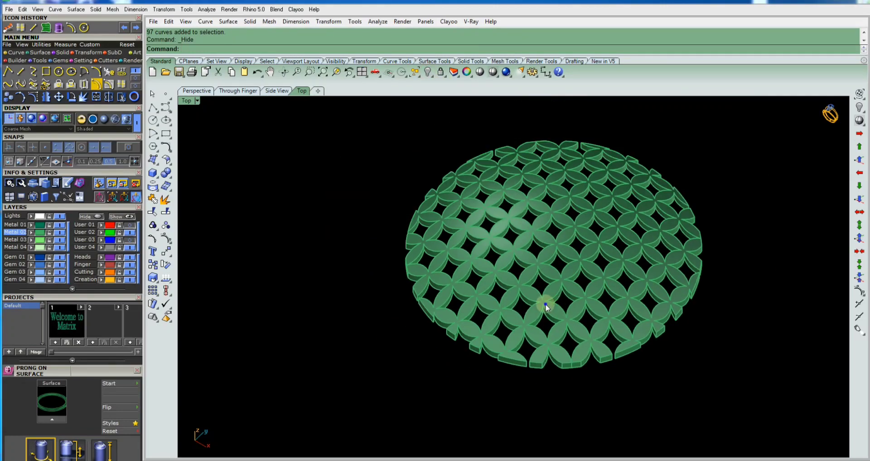
pyautogui.moveTo(546, 307); pyautogui.dragTo(577, 346, button='right')
pyautogui.scroll(3, 540, 305)
pyautogui.scroll(3, 559, 295)
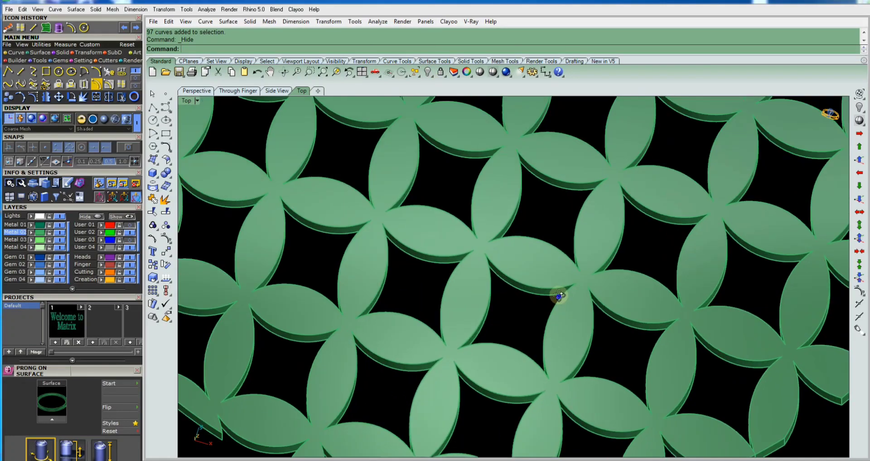
pyautogui.scroll(-1, 557, 308)
pyautogui.scroll(-3, 553, 315)
pyautogui.scroll(2, 548, 272)
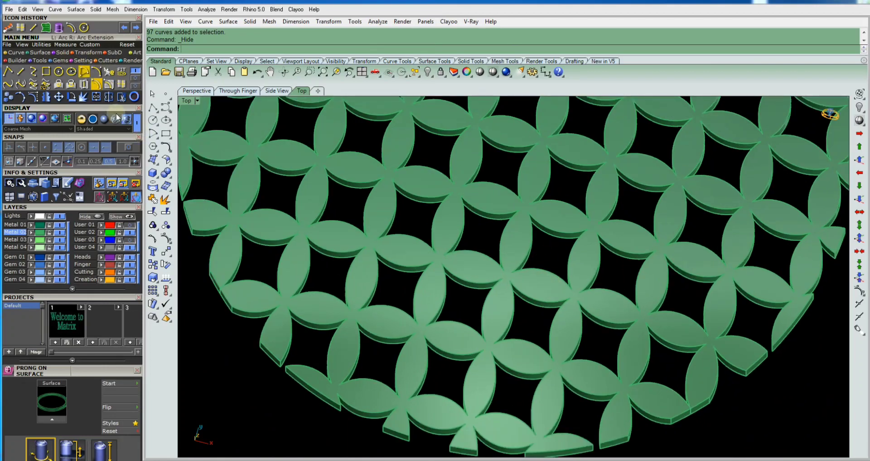
pyautogui.click(162, 177)
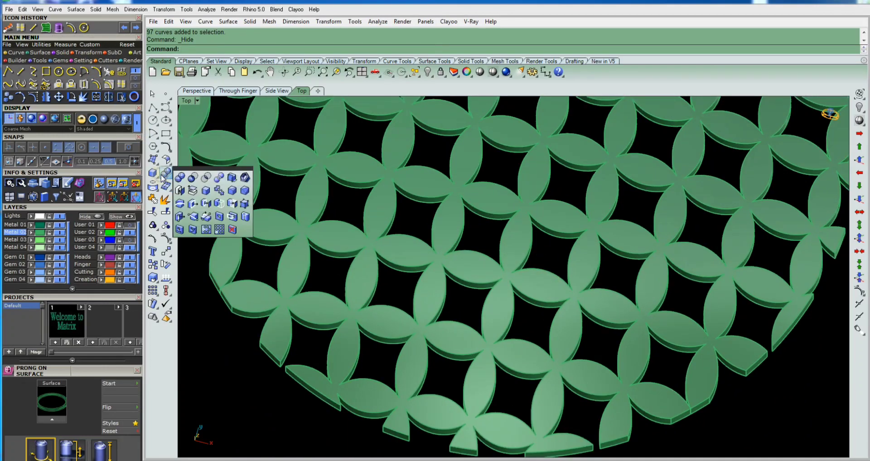
# Chamfer one petal's arc edge with a 0.2 distance
pyautogui.click(208, 203)
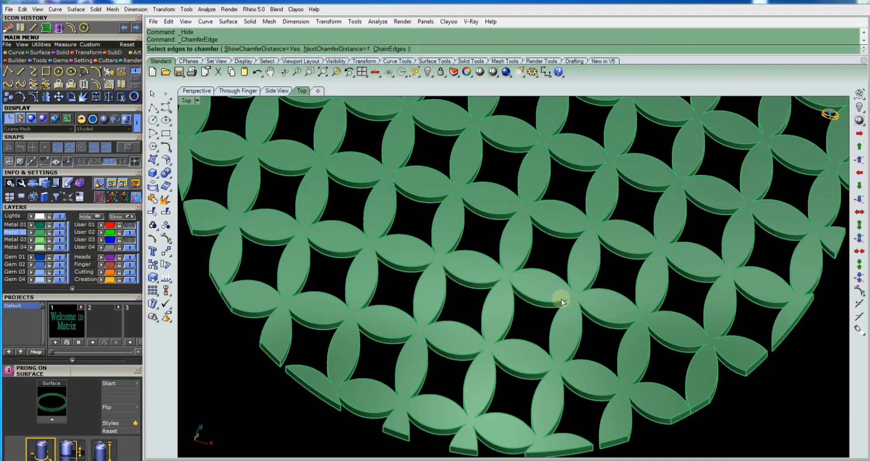
pyautogui.write('.2')
pyautogui.press('Return')
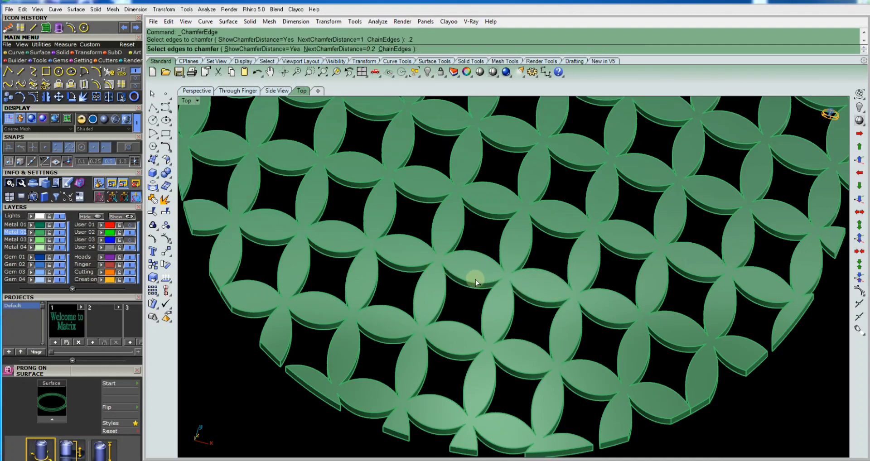
pyautogui.click(473, 272)
pyautogui.press('Return')
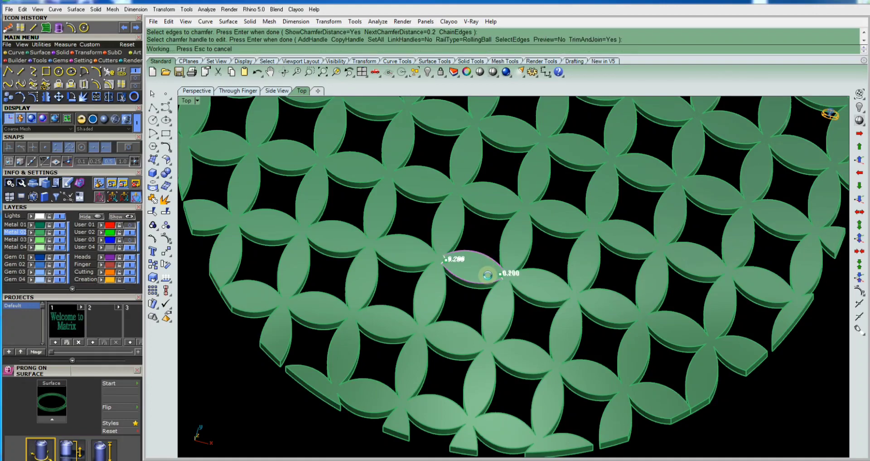
pyautogui.press('Return')
pyautogui.scroll(2, 480, 279)
pyautogui.scroll(2, 490, 268)
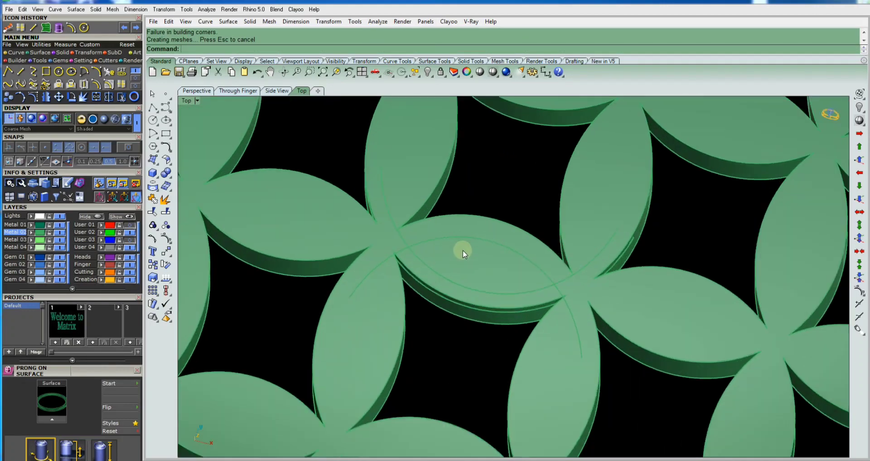
pyautogui.scroll(1, 472, 263)
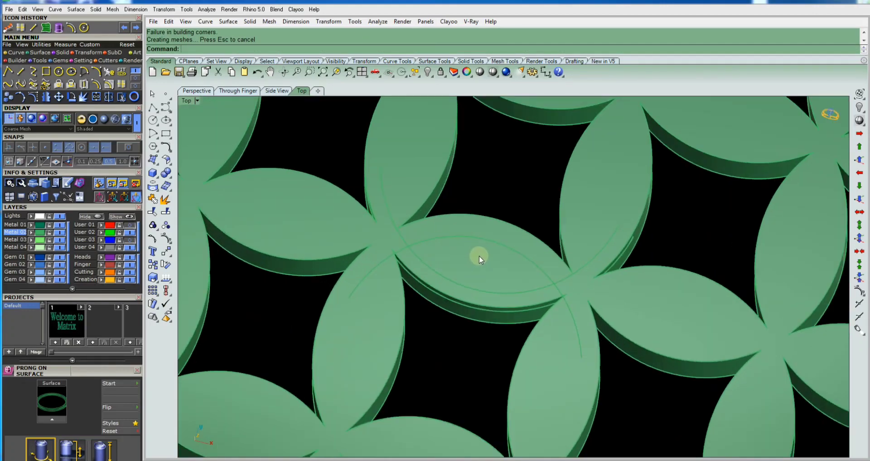
pyautogui.scroll(-3, 485, 255)
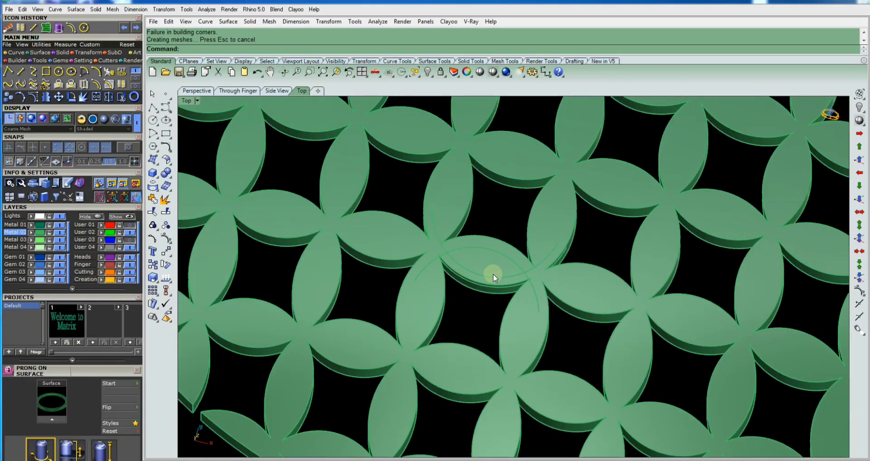
pyautogui.scroll(-1, 493, 274)
# Undo the failed chamfer, retry it on the lower arc edge, then delete the leftover polysurface
pyautogui.hotkey('ctrl', 'z')
pyautogui.scroll(2, 494, 272)
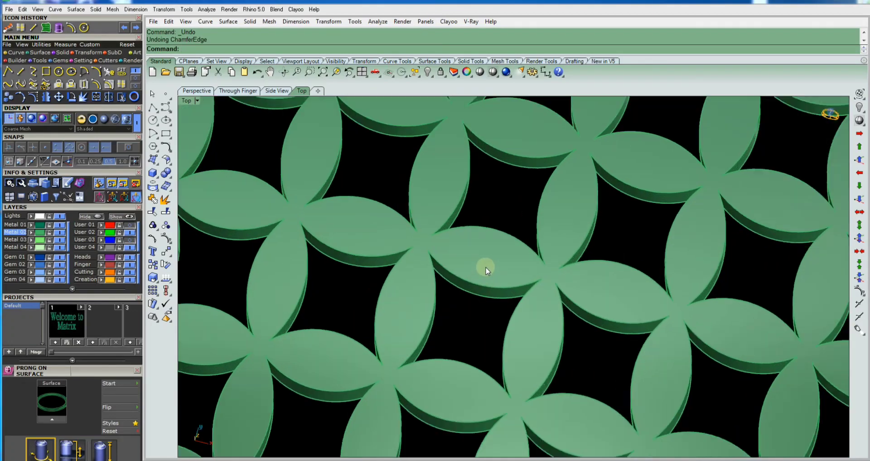
pyautogui.scroll(2, 487, 258)
pyautogui.scroll(1, 518, 249)
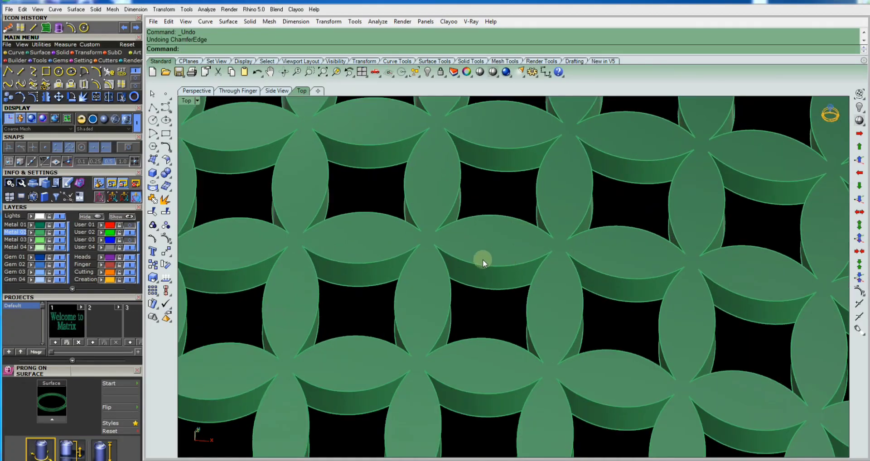
pyautogui.scroll(1, 493, 262)
pyautogui.press('Return')
pyautogui.scroll(2, 443, 255)
pyautogui.click(438, 258)
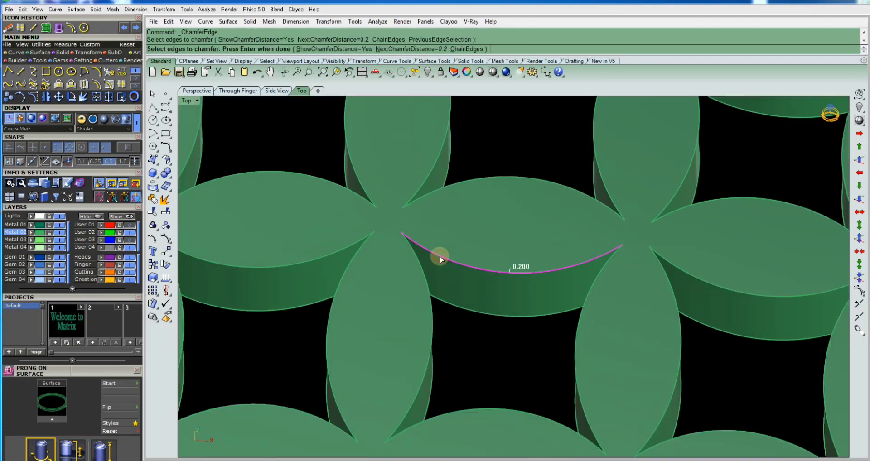
pyautogui.press('Return')
pyautogui.press('Return')
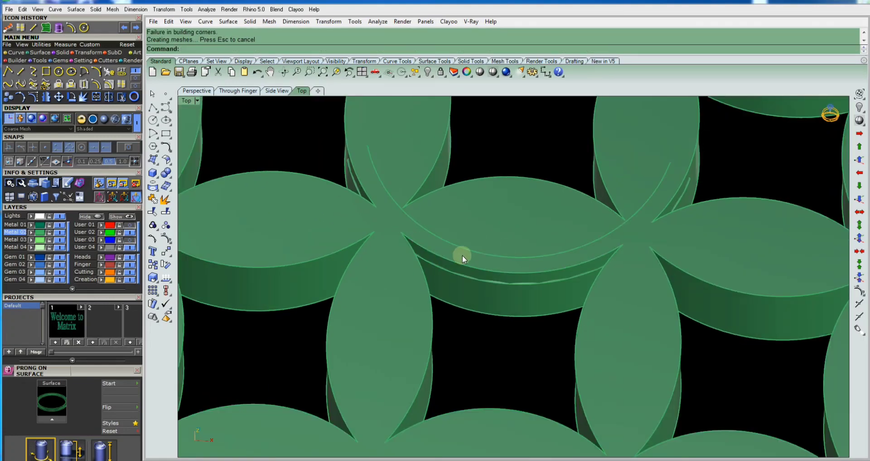
pyautogui.scroll(-3, 482, 252)
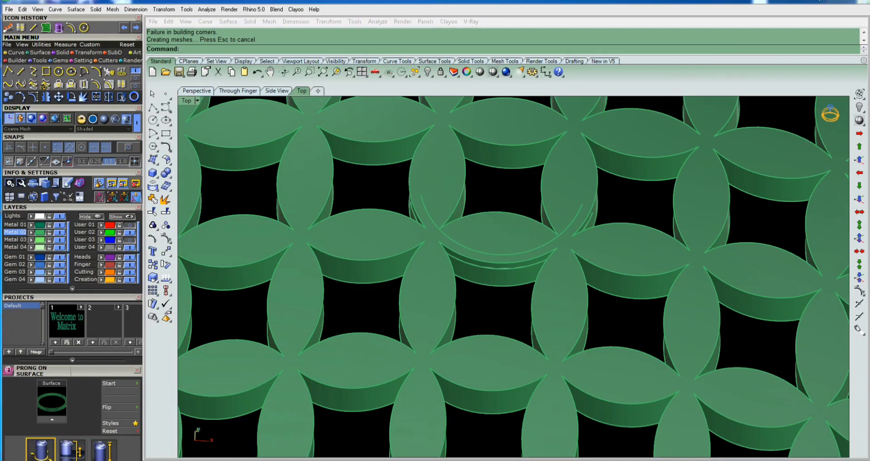
pyautogui.press('Delete')
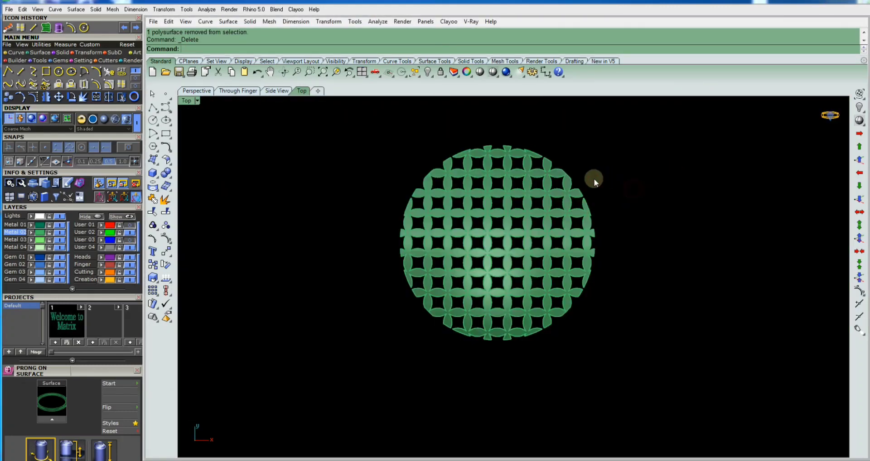
# Show the hidden prong rim with Show Selected and tilt the view to inspect it
pyautogui.scroll(-2, 572, 186)
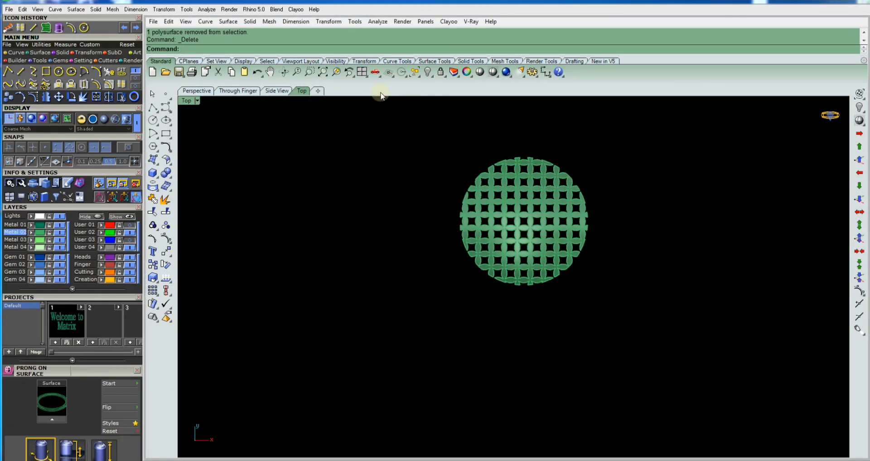
pyautogui.click(428, 72)
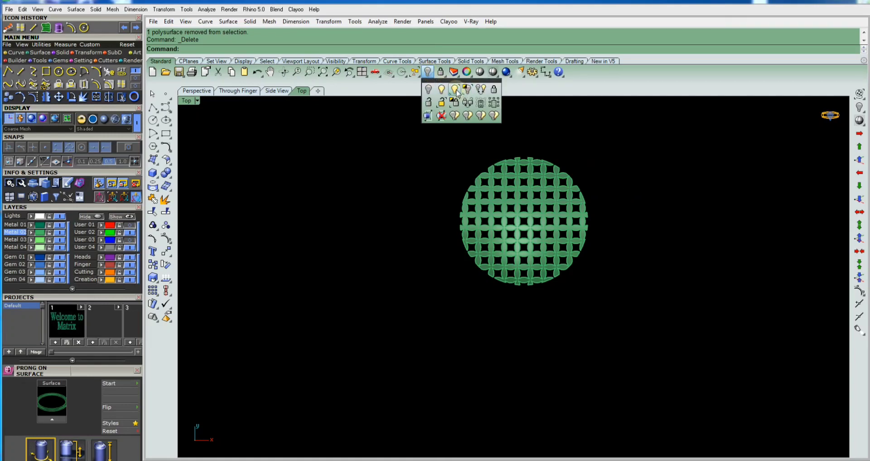
pyautogui.click(455, 90)
pyautogui.click(560, 164)
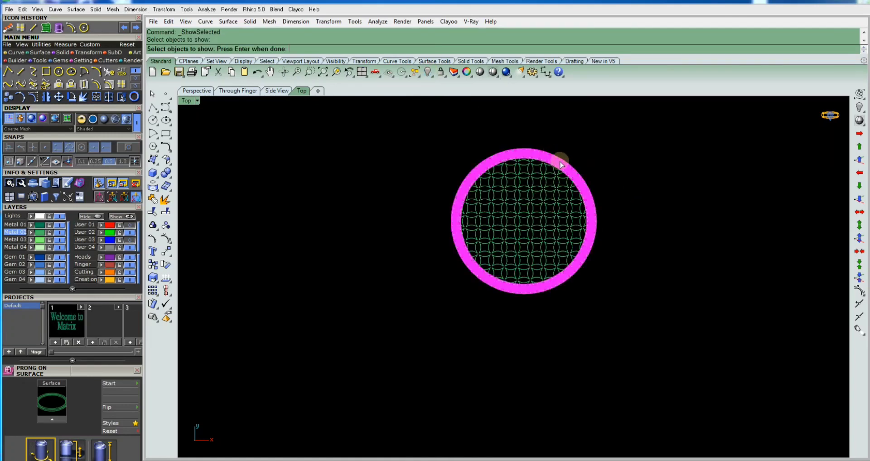
pyautogui.press('Return')
pyautogui.scroll(-2, 500, 198)
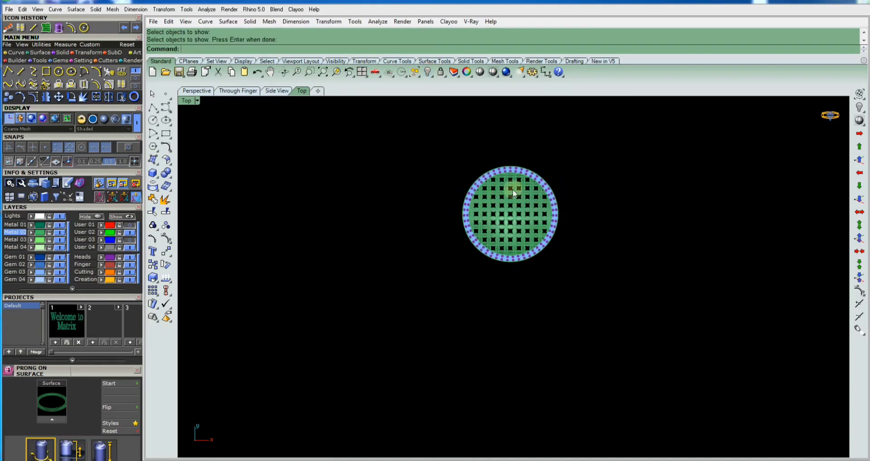
pyautogui.scroll(3, 513, 192)
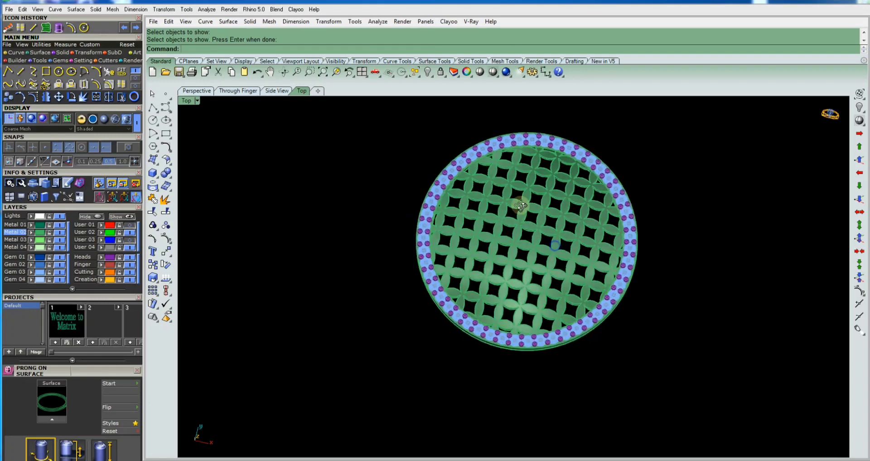
pyautogui.keyDown('ctrl'); pyautogui.keyDown('shift'); pyautogui.moveTo(520, 206); pyautogui.dragTo(299, 198, button='right'); pyautogui.keyUp('shift'); pyautogui.keyUp('ctrl')
pyautogui.scroll(-2, 300, 199)
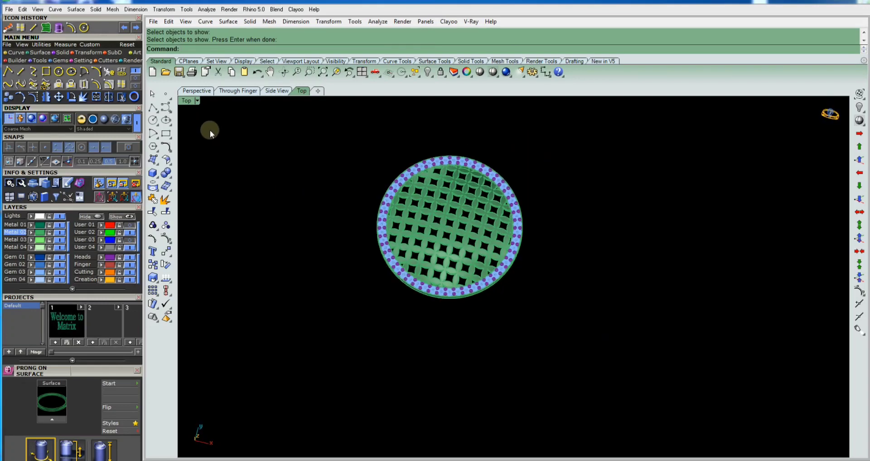
# Preview the pendant in Machine display, then return to Shaded Top view
pyautogui.click(197, 102)
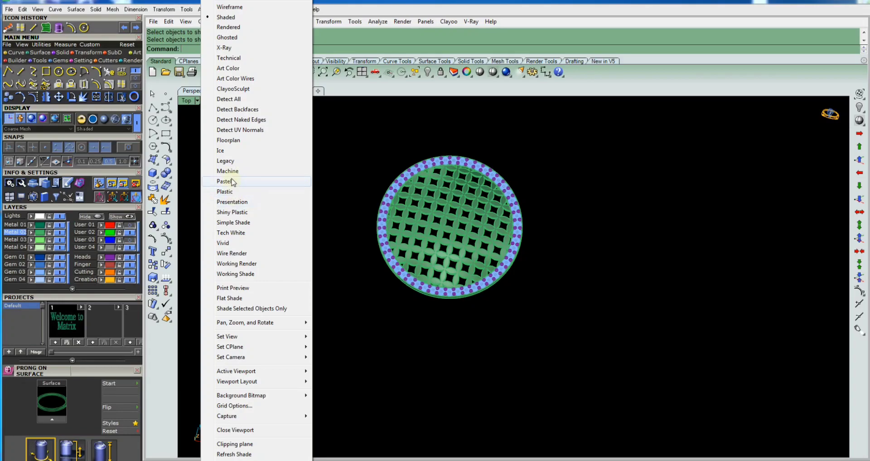
pyautogui.click(228, 172)
pyautogui.scroll(2, 398, 222)
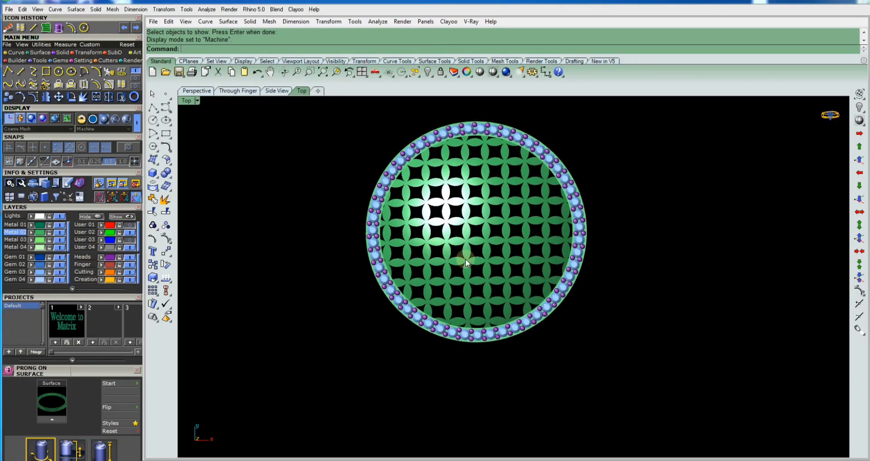
pyautogui.scroll(-2, 466, 259)
pyautogui.scroll(2, 485, 248)
pyautogui.keyDown('ctrl'); pyautogui.keyDown('shift'); pyautogui.moveTo(485, 248); pyautogui.dragTo(447, 192, button='right'); pyautogui.keyUp('shift'); pyautogui.keyUp('ctrl')
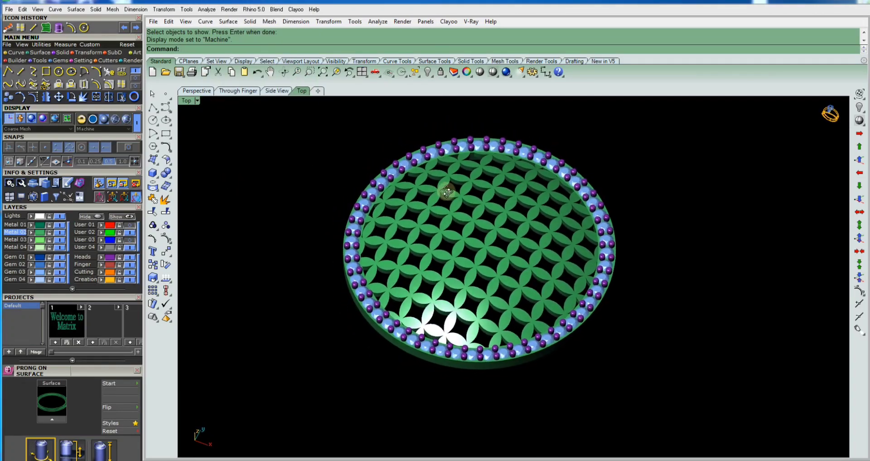
pyautogui.hotkey('ctrl', 'alt', 's')
pyautogui.click(476, 186)
# Nudge the small circle into position at the top of the rim
pyautogui.scroll(3, 471, 178)
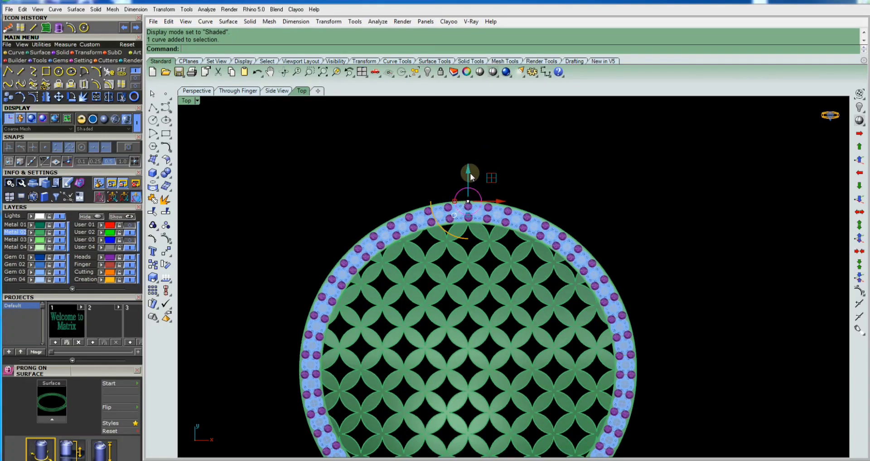
pyautogui.moveTo(466, 150); pyautogui.dragTo(463, 146)
pyautogui.scroll(-2, 462, 146)
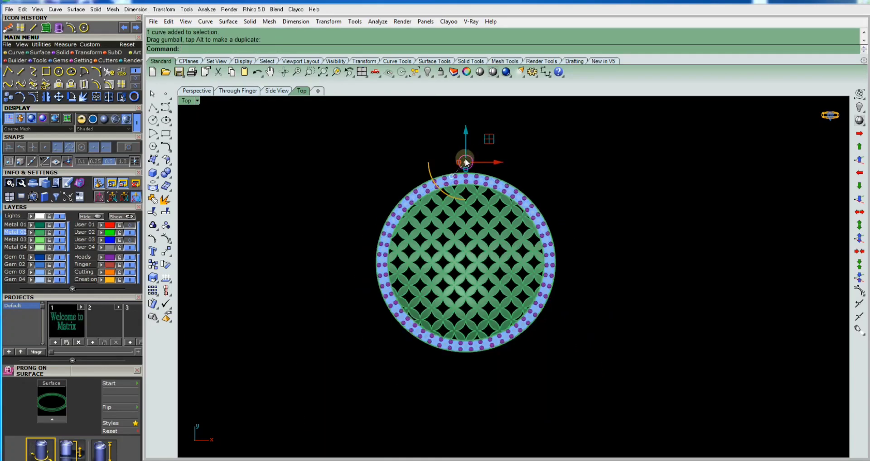
pyautogui.scroll(2, 480, 154)
pyautogui.scroll(3, 489, 167)
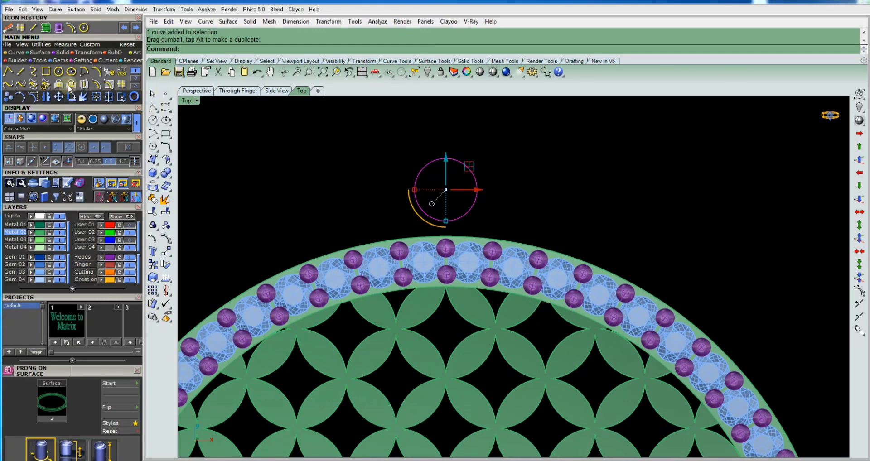
# Offset the small circle outward by 0.5 and delete the original circle
pyautogui.click(96, 84)
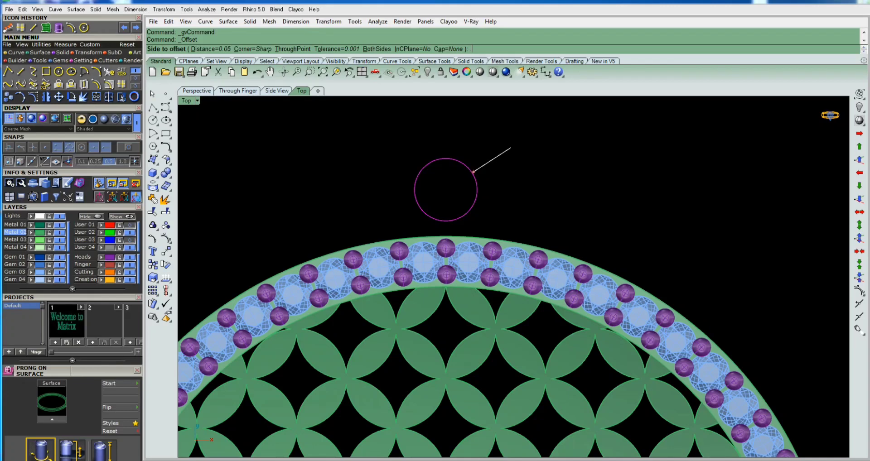
pyautogui.write('.5')
pyautogui.press('Return')
pyautogui.click(510, 147)
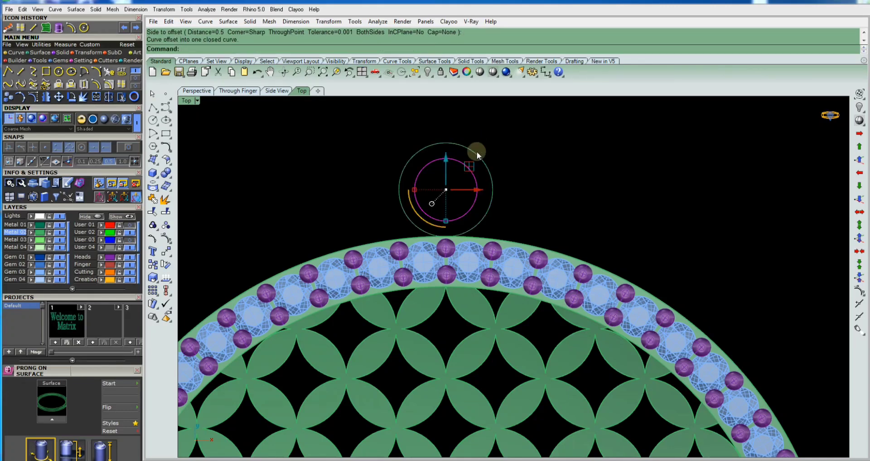
pyautogui.press('Delete')
# Pipe the offset circle with Pipe (pp) to form a torus loop
pyautogui.moveTo(515, 128); pyautogui.dragTo(464, 173)
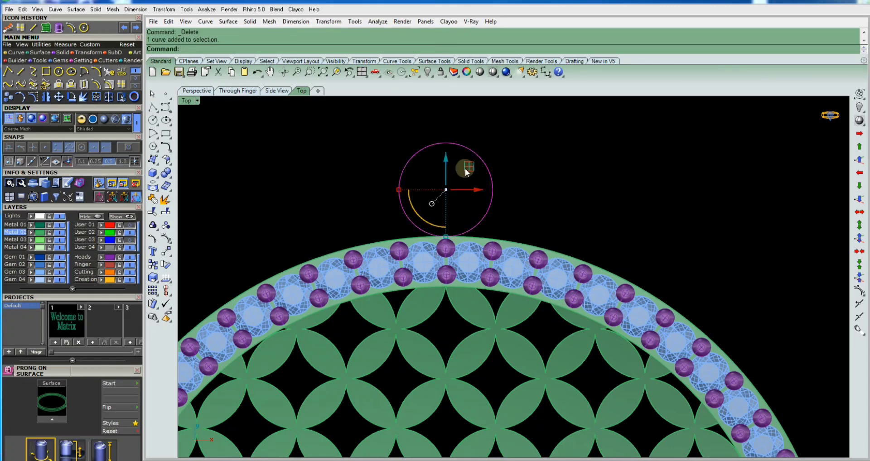
pyautogui.write('pp')
pyautogui.press('Return')
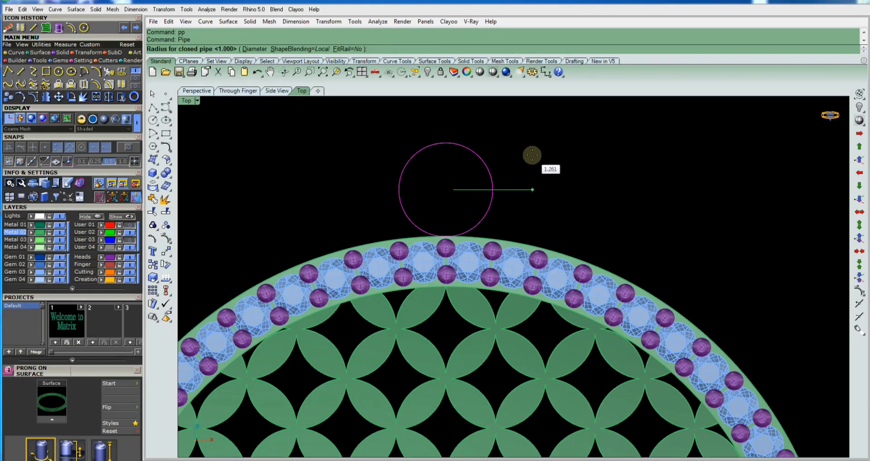
pyautogui.click(532, 189)
pyautogui.press('Return')
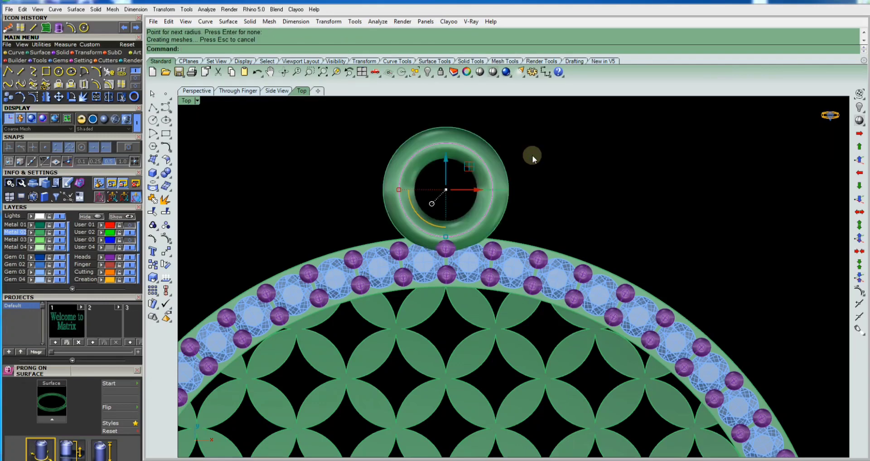
# Delete the leftover path circle and select the torus for repositioning
pyautogui.scroll(-2, 496, 157)
pyautogui.scroll(-1, 496, 157)
pyautogui.press('Return')
pyautogui.press('Delete')
pyautogui.moveTo(549, 156); pyautogui.dragTo(456, 188)
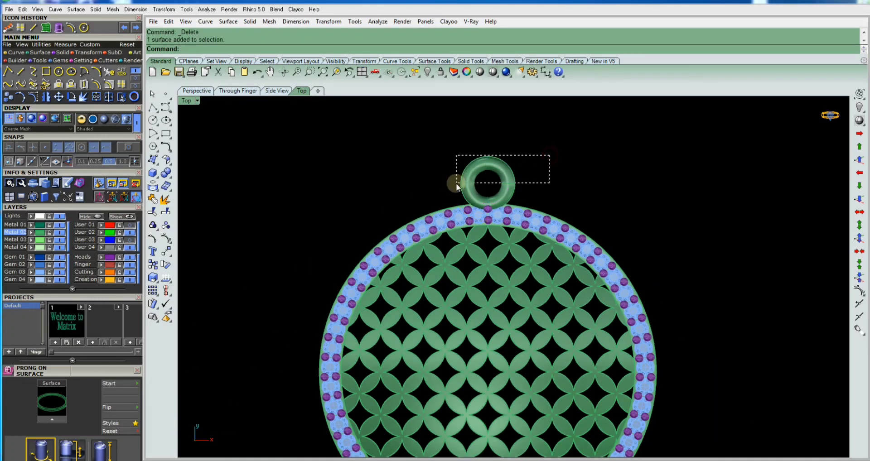
pyautogui.scroll(2, 489, 186)
pyautogui.click(488, 183)
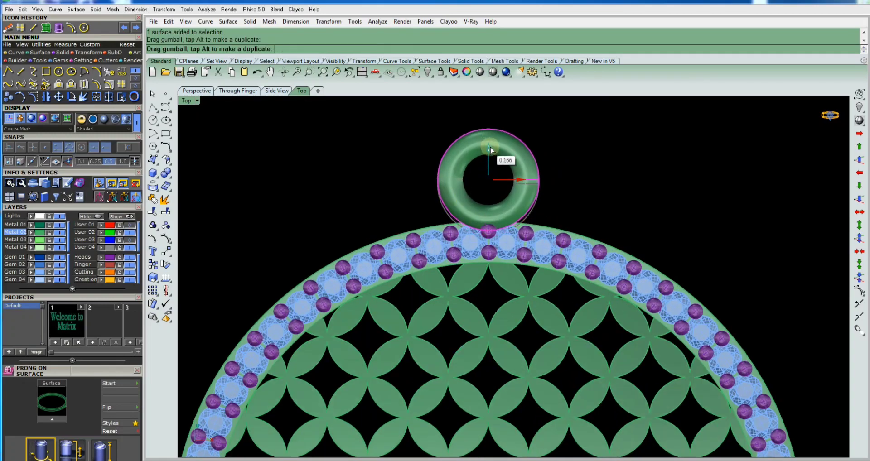
pyautogui.scroll(-2, 533, 177)
pyautogui.keyDown('ctrl'); pyautogui.keyDown('shift'); pyautogui.moveTo(621, 192); pyautogui.dragTo(634, 438, button='right'); pyautogui.keyUp('shift'); pyautogui.keyUp('ctrl')
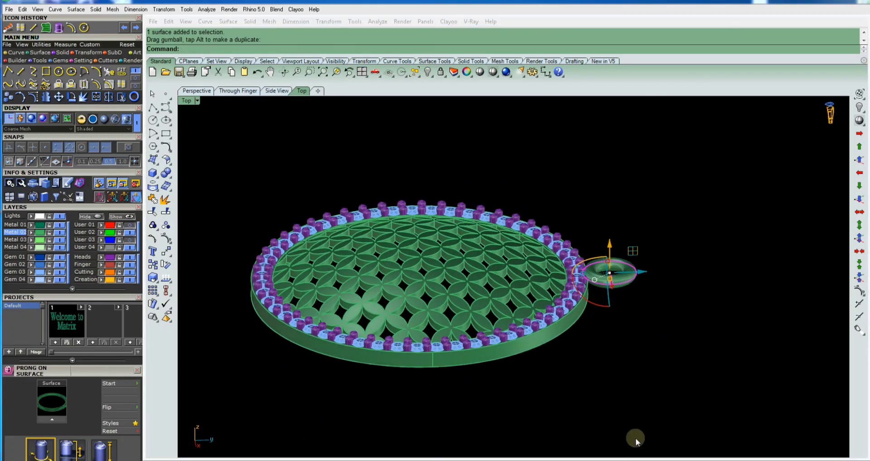
# Drag the torus down along Z until it sits level with the rim band
pyautogui.keyDown('ctrl'); pyautogui.keyDown('shift'); pyautogui.moveTo(612, 336); pyautogui.dragTo(614, 254, button='right'); pyautogui.keyUp('shift'); pyautogui.keyUp('ctrl')
pyautogui.scroll(2, 606, 313)
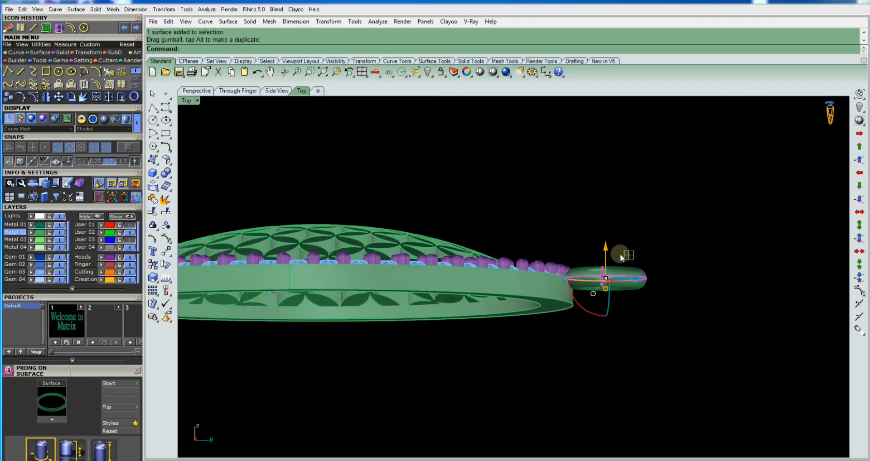
pyautogui.moveTo(609, 250); pyautogui.dragTo(606, 261)
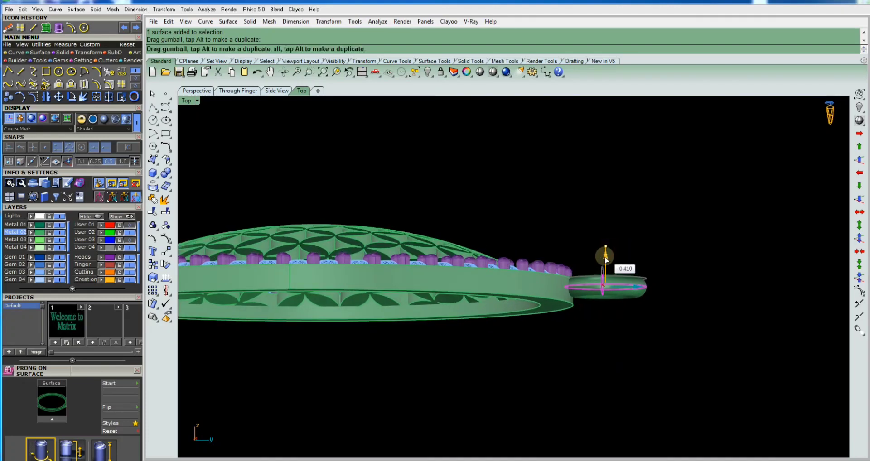
pyautogui.click(647, 245)
# Select the domed petal lattice and check the alignment in the Right view
pyautogui.click(420, 235)
pyautogui.scroll(-2, 561, 188)
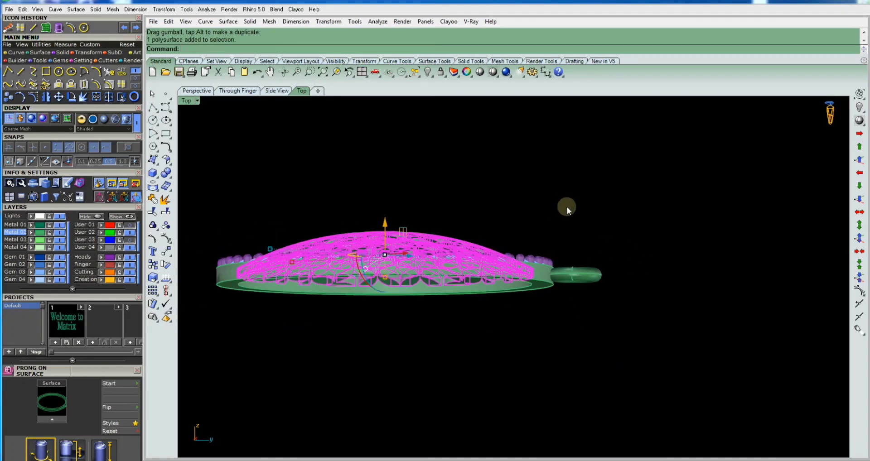
pyautogui.hotkey('ctrl', 'F4')
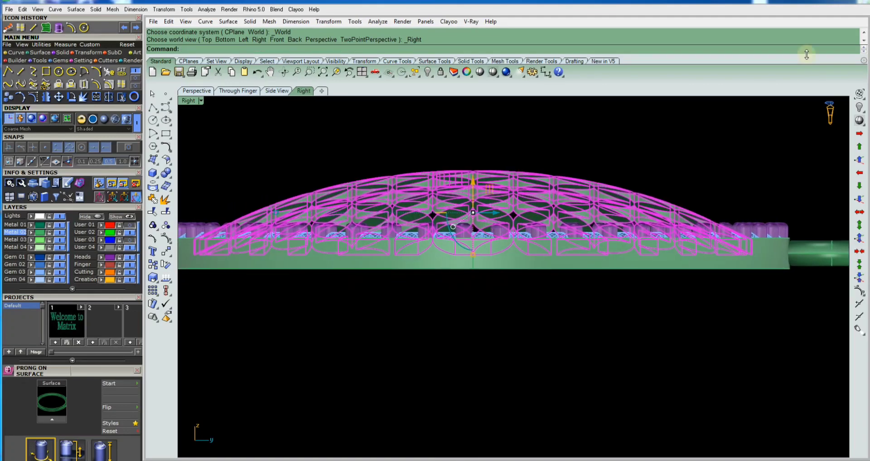
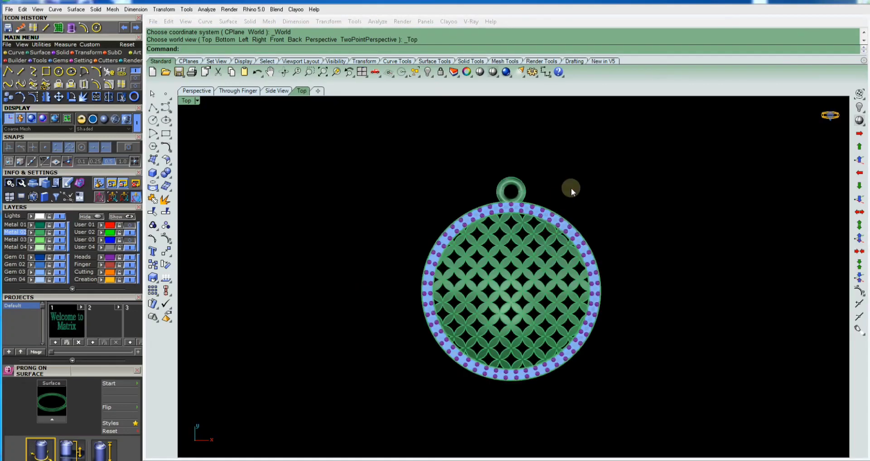
# In the Right view, draw a diameter-5 circle beside the bail end
pyautogui.hotkey('ctrl', 'F3')
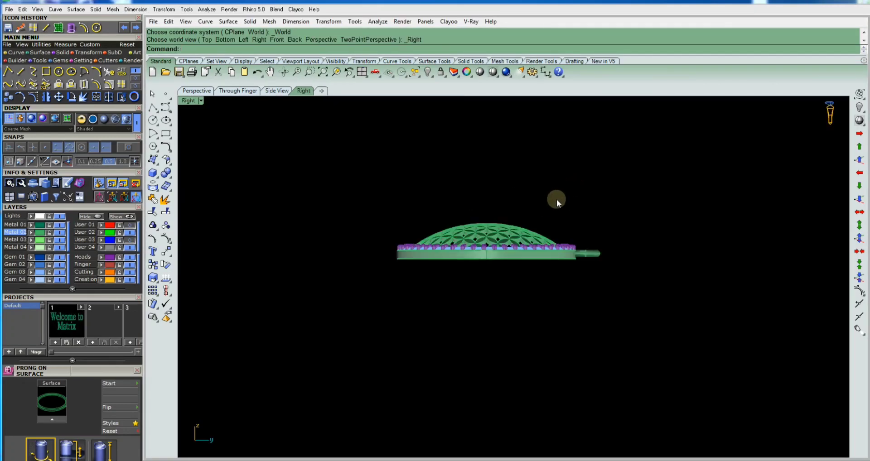
pyautogui.scroll(3, 637, 249)
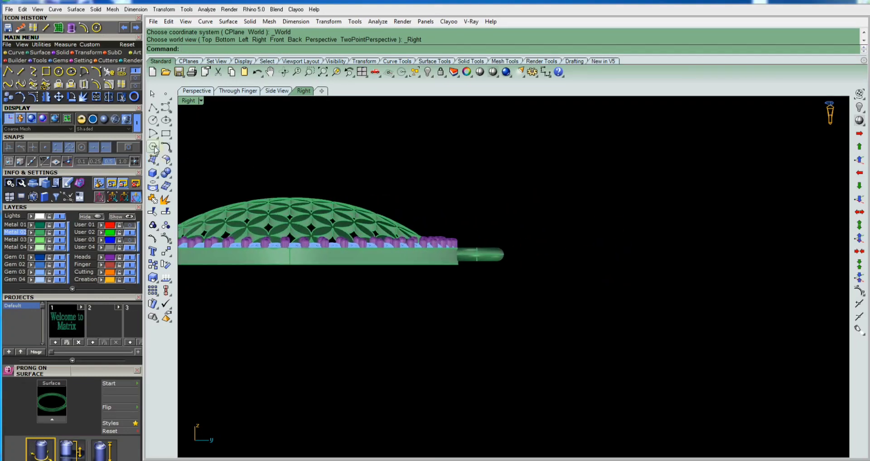
pyautogui.click(154, 121)
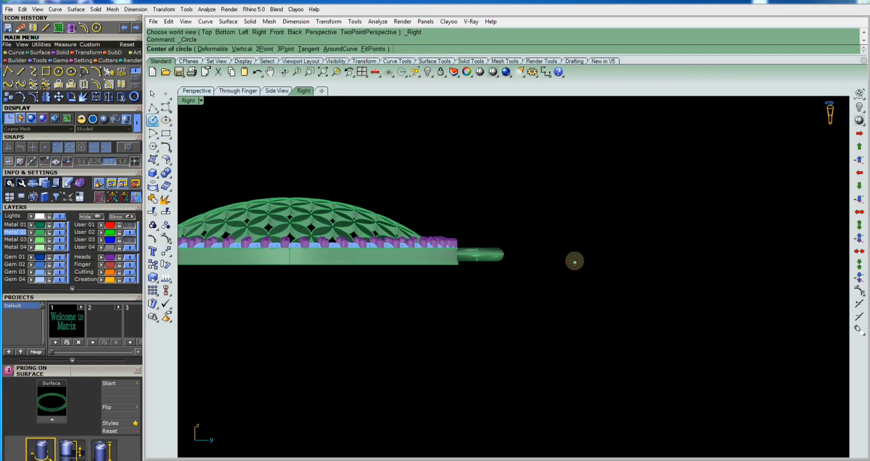
pyautogui.click(569, 250)
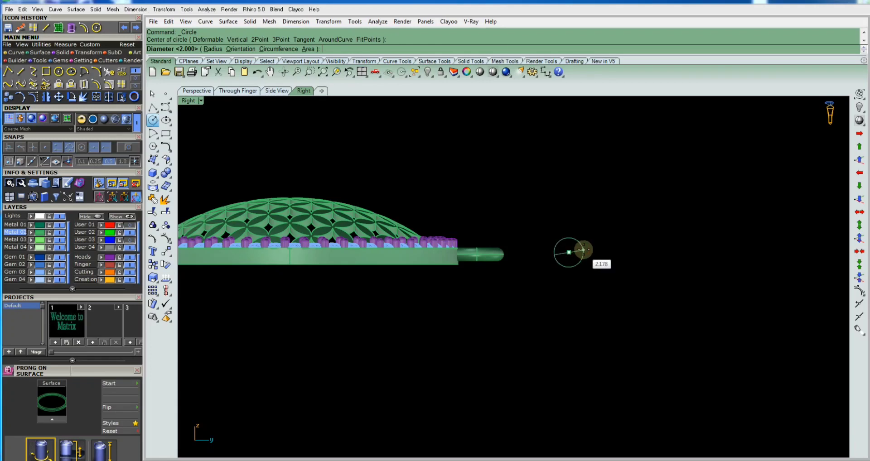
pyautogui.write('5')
pyautogui.press('Return')
# Pull the circle's left control point outward into a teardrop tip
pyautogui.moveTo(637, 219); pyautogui.dragTo(543, 264)
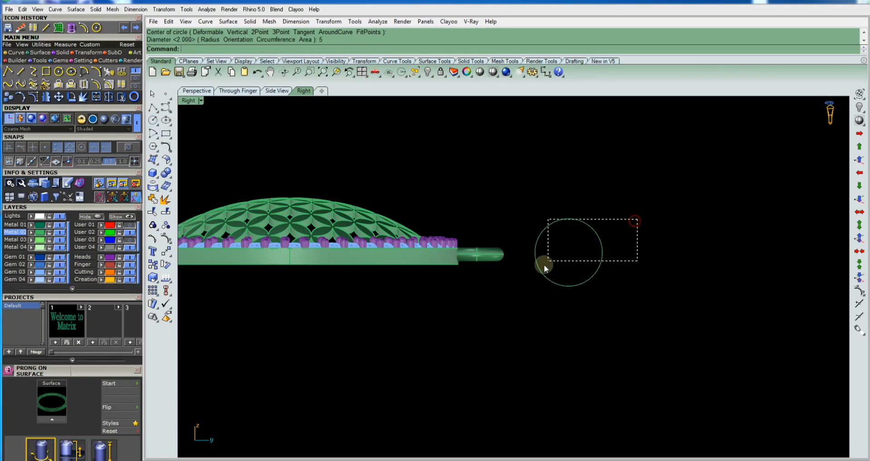
pyautogui.scroll(2, 543, 268)
pyautogui.press('F10')
pyautogui.scroll(2, 536, 262)
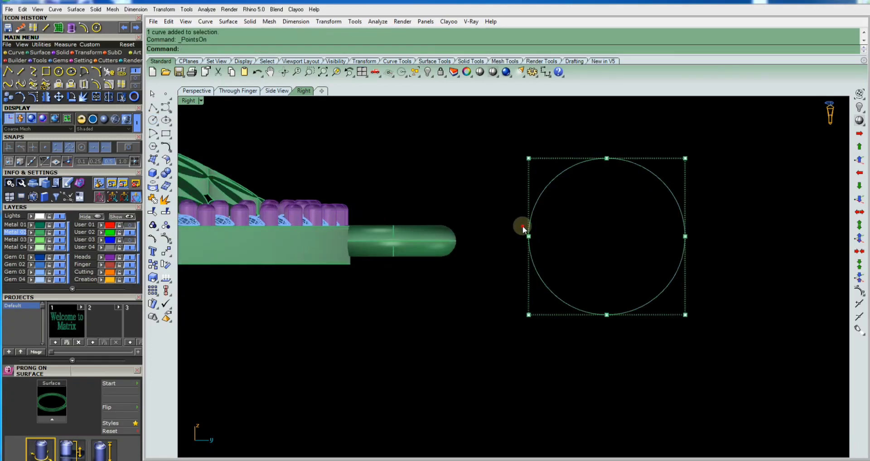
pyautogui.click(528, 236)
pyautogui.moveTo(547, 238); pyautogui.dragTo(502, 242)
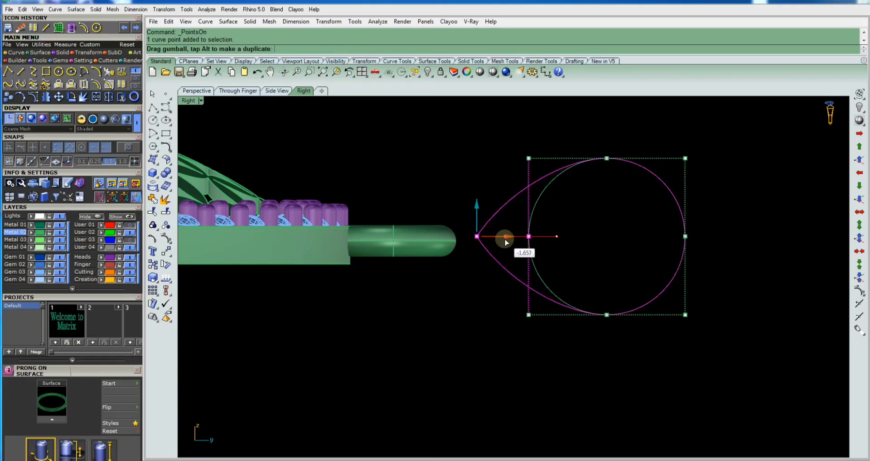
pyautogui.scroll(-2, 542, 235)
pyautogui.hotkey('ctrl', 'F1')
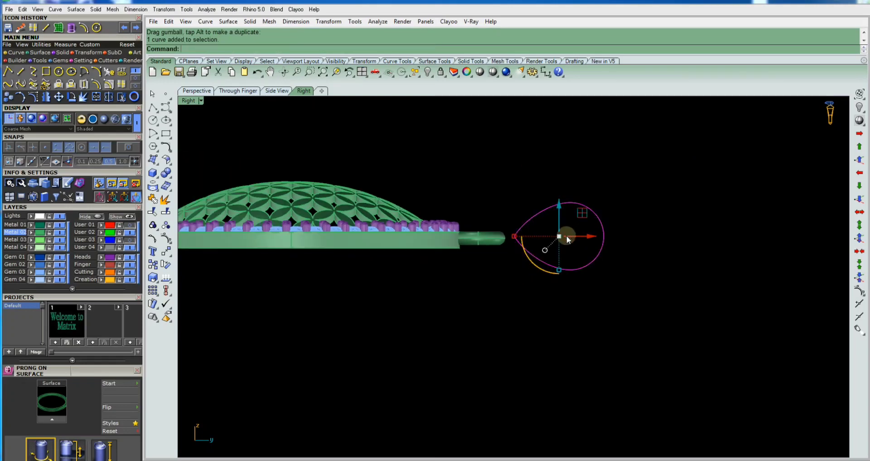
# Move the teardrop profile 0.4 to the side
pyautogui.scroll(3, 510, 239)
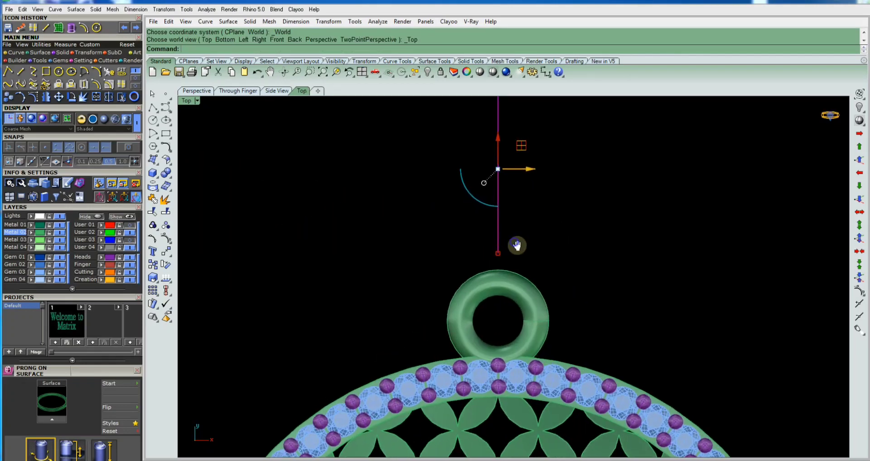
pyautogui.scroll(-2, 522, 251)
pyautogui.write('move')
pyautogui.press('Return')
pyautogui.click(521, 232)
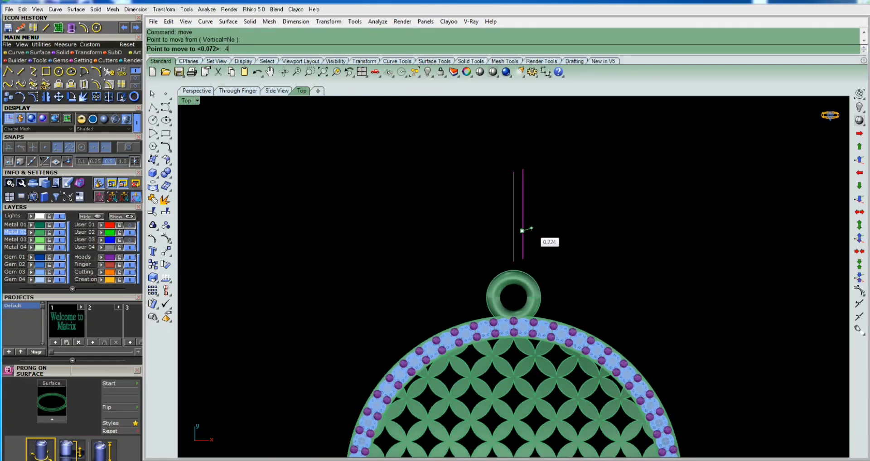
pyautogui.press('Return')
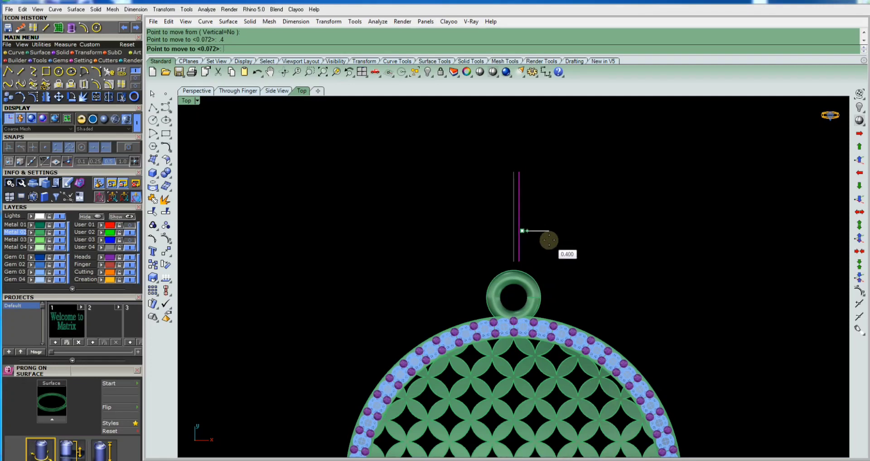
pyautogui.click(548, 238)
pyautogui.scroll(3, 520, 228)
# Start a rotation of the profile, cancel it, and return to the Right view
pyautogui.write('rt')
pyautogui.press('Return')
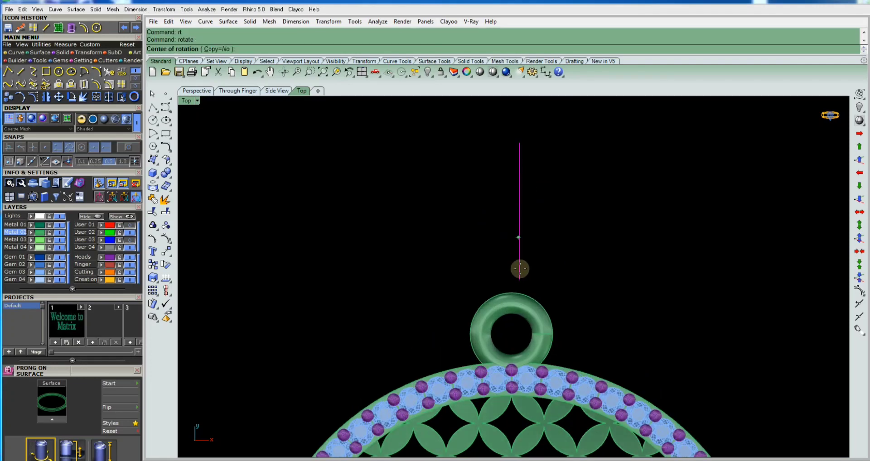
pyautogui.click(519, 279)
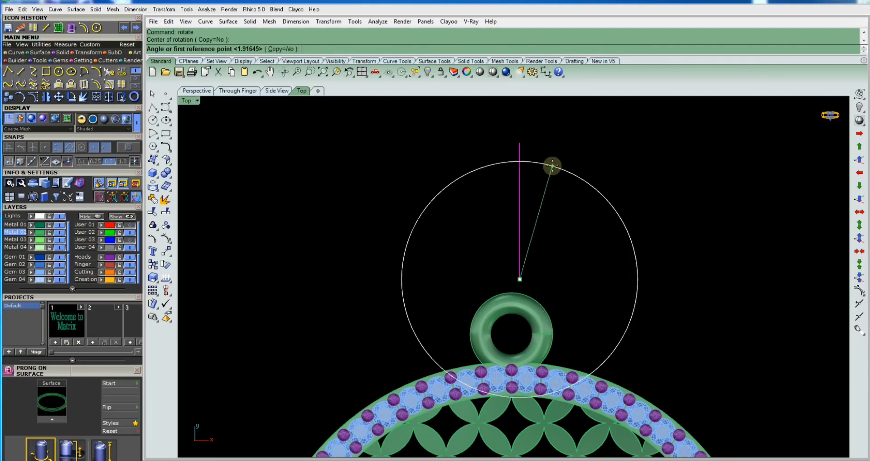
pyautogui.press('Escape')
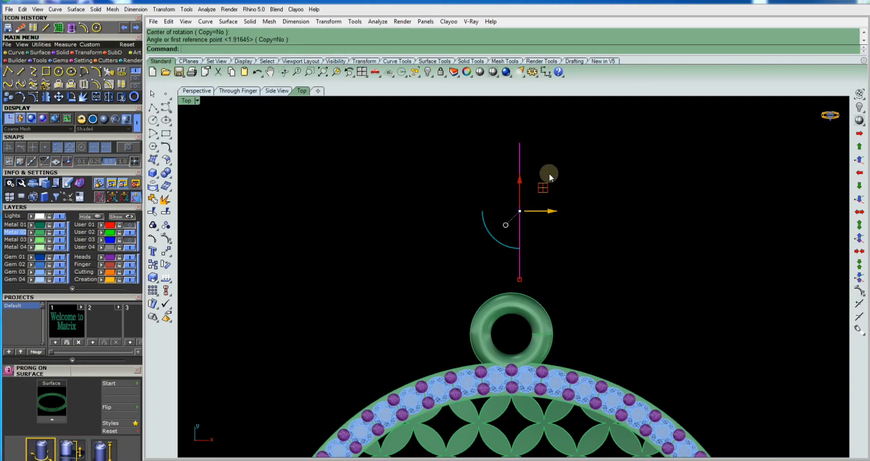
pyautogui.write('r')
pyautogui.press('Return')
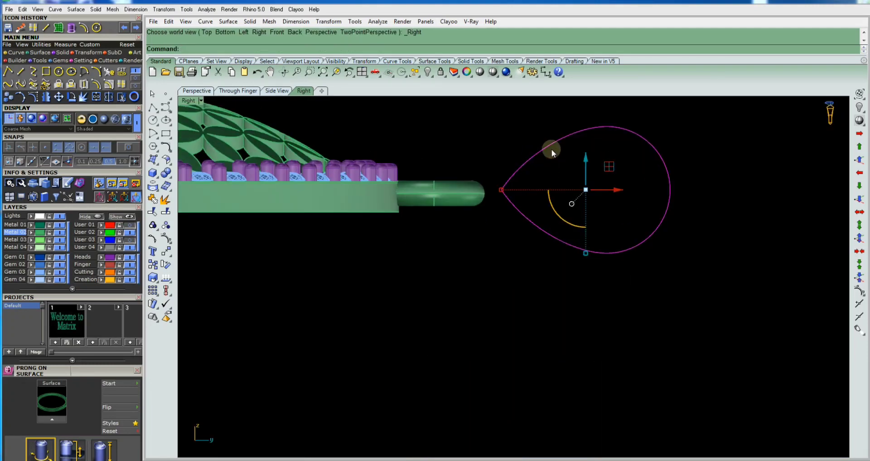
# Offset the teardrop curve by 0.4
pyautogui.write('o')
pyautogui.press('Return')
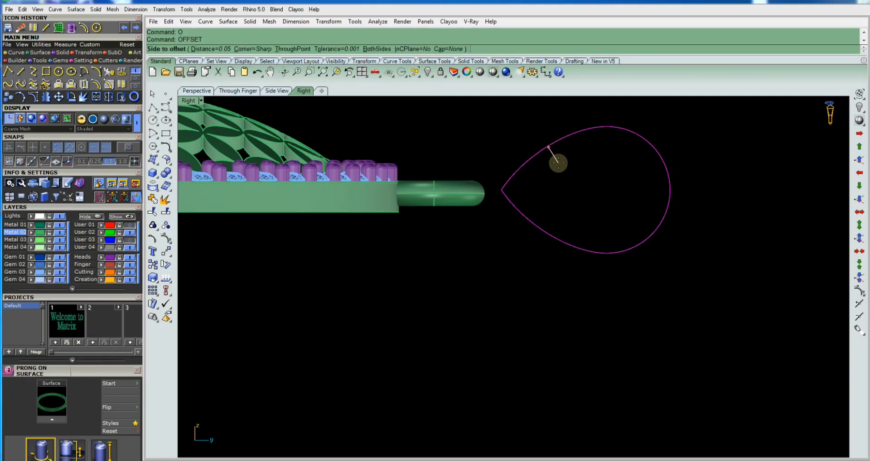
pyautogui.press('Return')
pyautogui.click(558, 161)
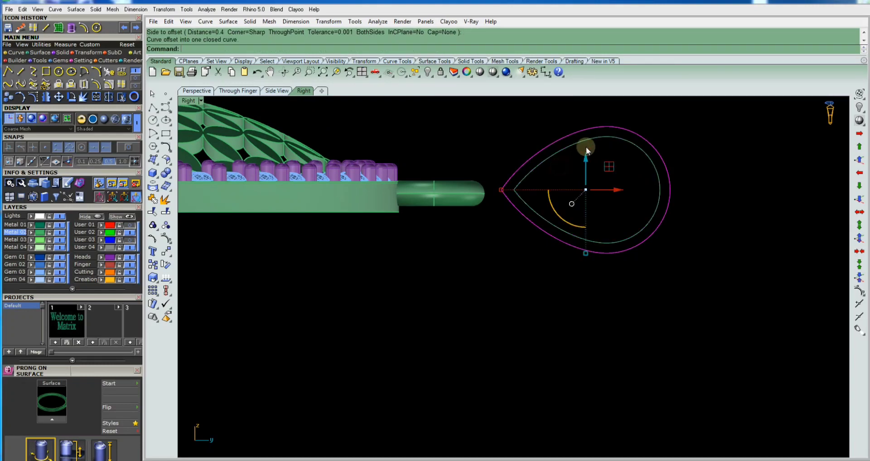
pyautogui.scroll(2, 652, 127)
pyautogui.scroll(-1, 625, 138)
# Undo that offset and redo the 0.4 offset toward the inside of the teardrop
pyautogui.hotkey('ctrl', 'z')
pyautogui.write('o')
pyautogui.press('Return')
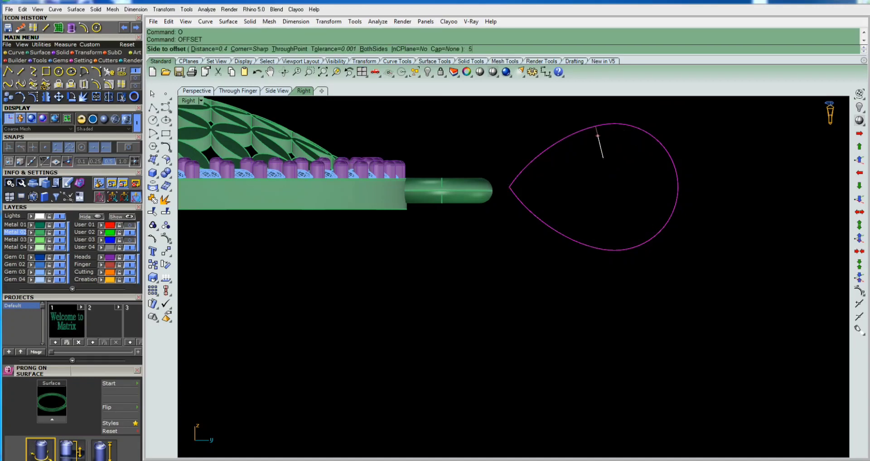
pyautogui.click(602, 157)
pyautogui.scroll(-2, 581, 181)
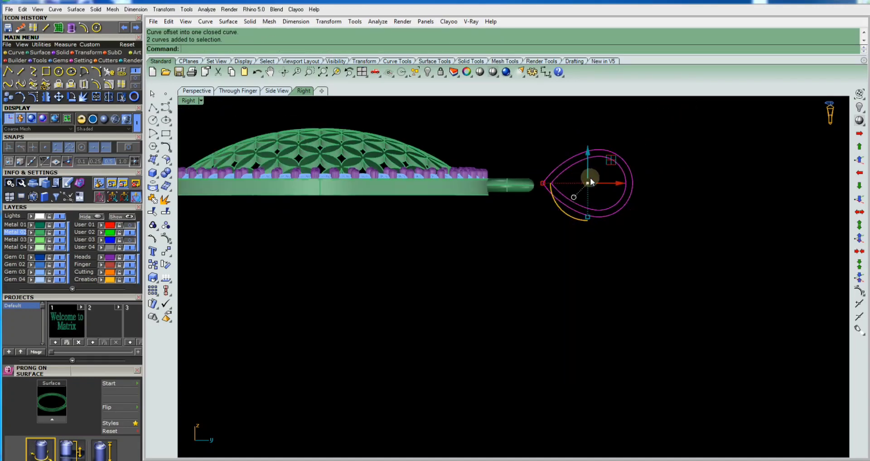
pyautogui.hotkey('ctrl', 'F1')
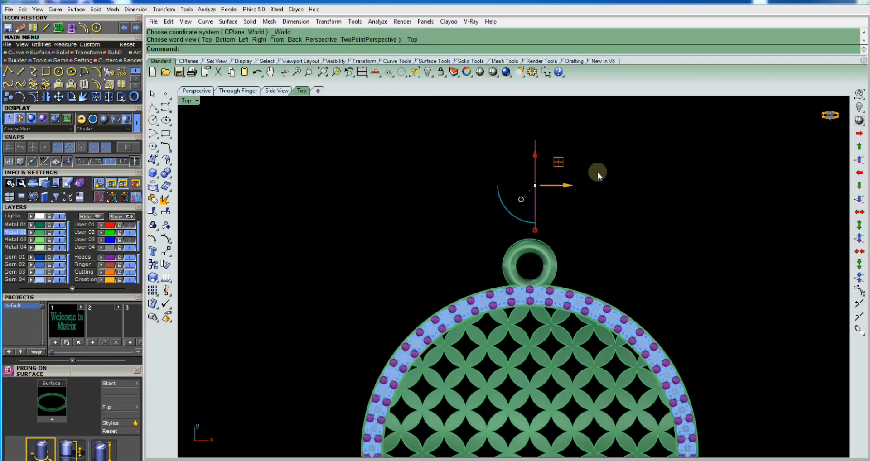
# Rotate the guide line about its end to a new tilted angle
pyautogui.moveTo(597, 172); pyautogui.dragTo(599, 377, button='right')
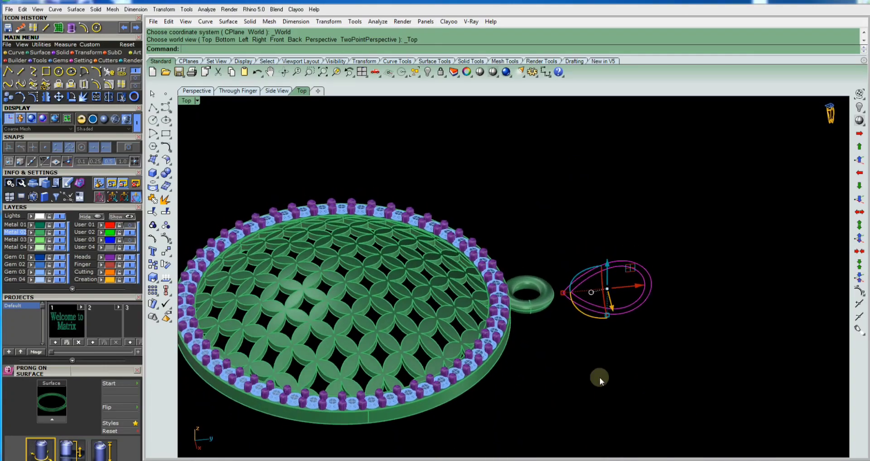
pyautogui.moveTo(577, 297)
pyautogui.mouseDown(button='right')
pyautogui.moveTo(648, 281)
pyautogui.moveTo(632, 239)
pyautogui.moveTo(626, 254)
pyautogui.mouseUp(button='right')
pyautogui.rightClick(628, 254)
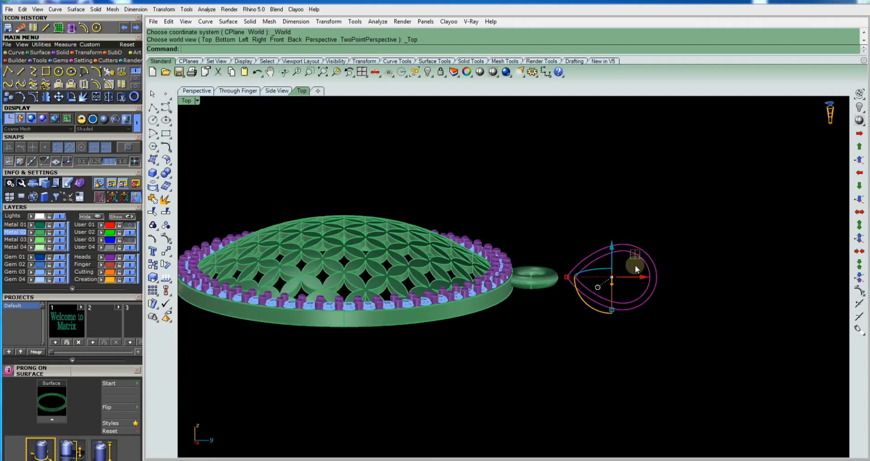
pyautogui.scroll(2, 517, 217)
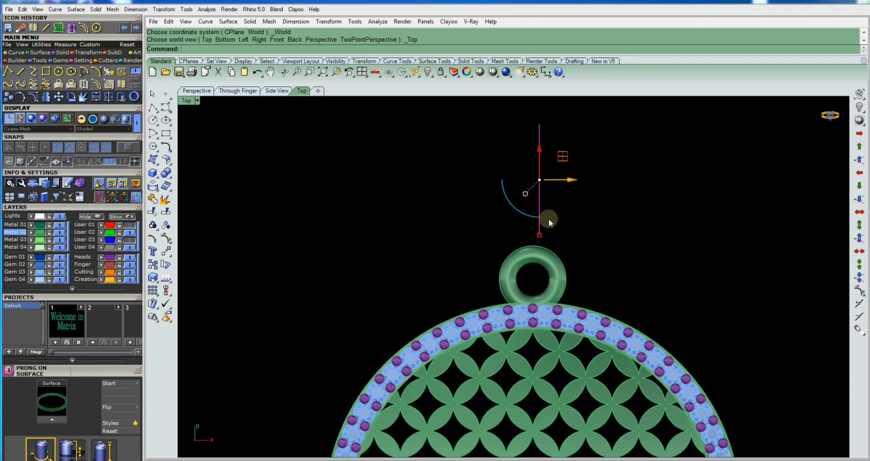
pyautogui.write('rt')
pyautogui.press('Return')
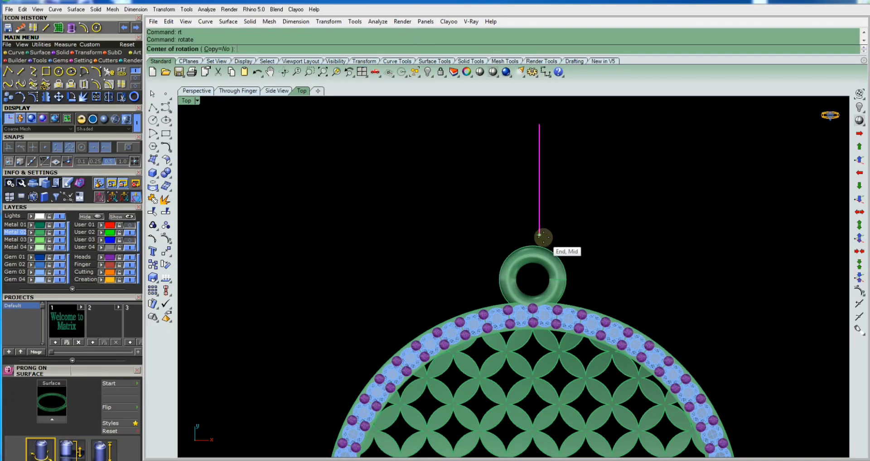
pyautogui.click(541, 234)
pyautogui.click(672, 190)
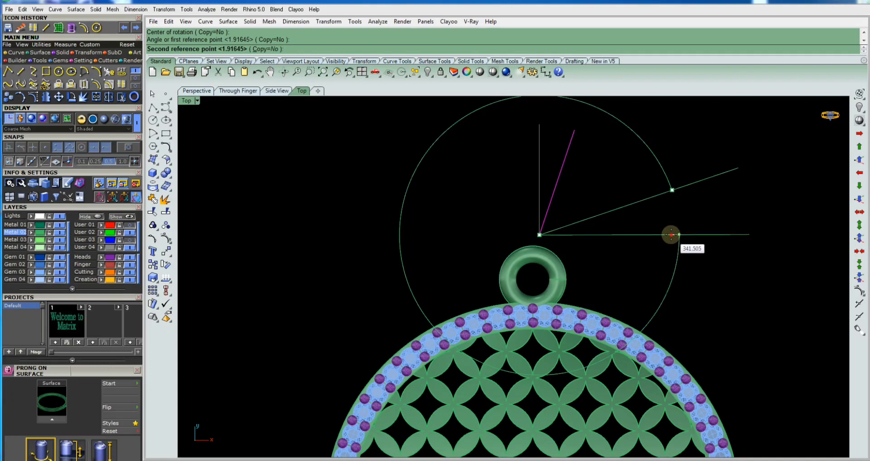
pyautogui.click(671, 235)
# Mirror the tilted line about the origin to make a splayed copy
pyautogui.write('Mi')
pyautogui.press('Return')
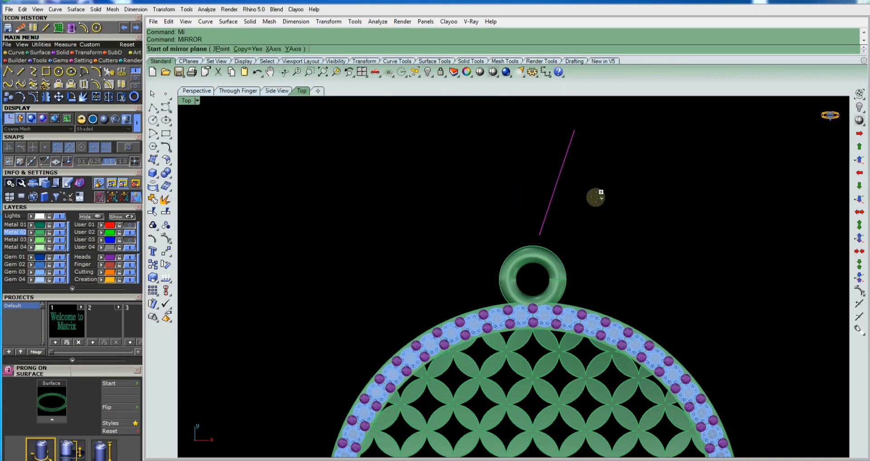
pyautogui.write('0')
pyautogui.press('Return')
pyautogui.click(544, 172)
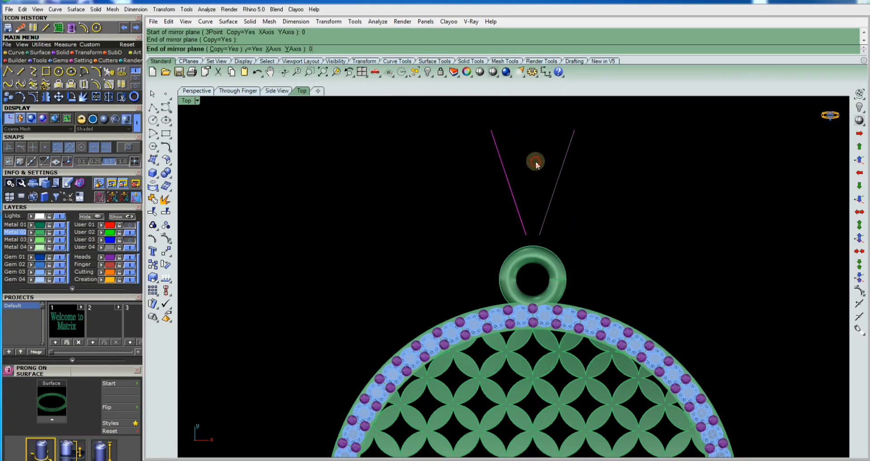
pyautogui.scroll(-1, 546, 170)
pyautogui.scroll(-2, 584, 137)
pyautogui.scroll(2, 553, 171)
pyautogui.scroll(1, 512, 222)
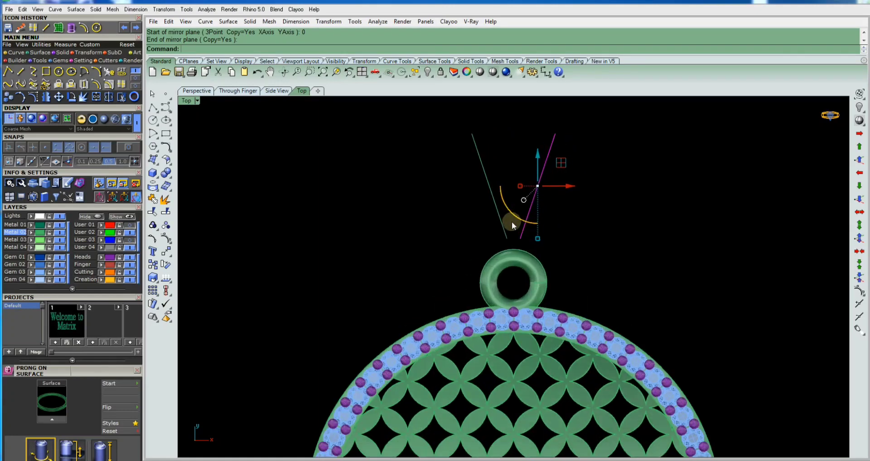
# Rotate the profile and line together about their centre
pyautogui.write('Ro')
pyautogui.press('Return')
pyautogui.click(520, 239)
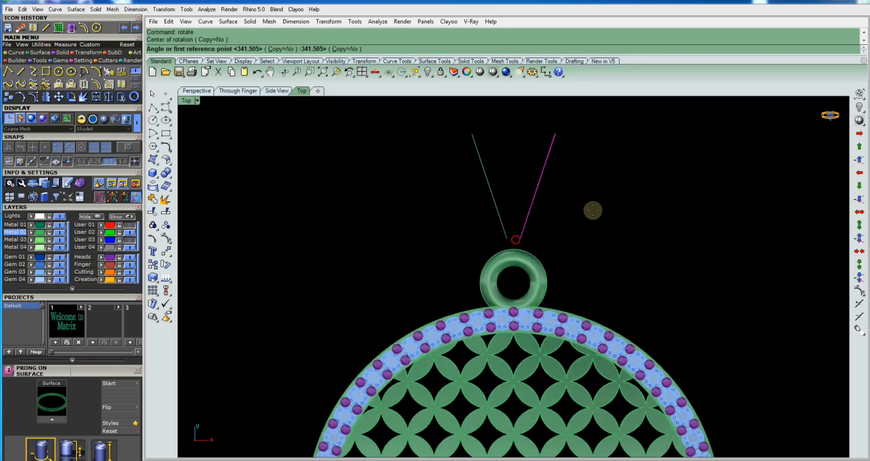
pyautogui.click(670, 176)
pyautogui.click(664, 162)
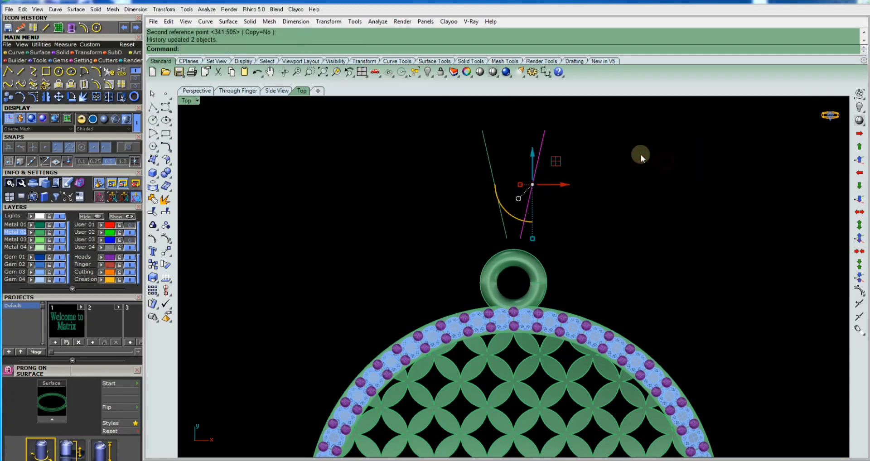
# Repeat the rotation to swing the guide lines to a further angle
pyautogui.rightClick(534, 218)
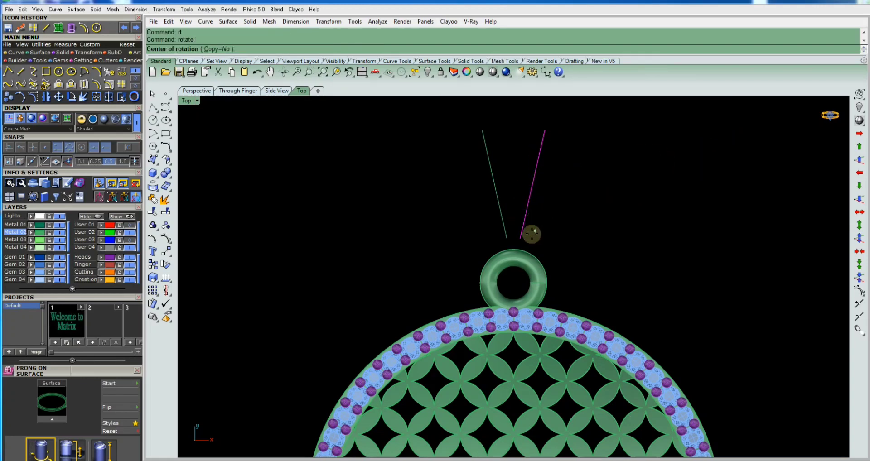
pyautogui.click(532, 239)
pyautogui.click(686, 178)
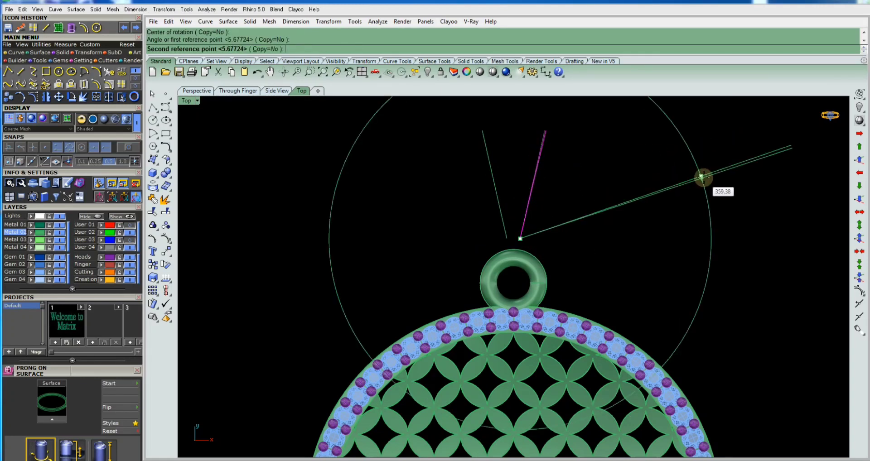
pyautogui.click(702, 179)
pyautogui.scroll(-3, 589, 165)
pyautogui.scroll(3, 676, 178)
# Draw an interpolated curve joining the outer and inner outlines at their pointed tips
pyautogui.keyDown('ctrl'); pyautogui.keyDown('shift'); pyautogui.moveTo(676, 178); pyautogui.dragTo(566, 279, button='right'); pyautogui.keyUp('shift'); pyautogui.keyUp('ctrl')
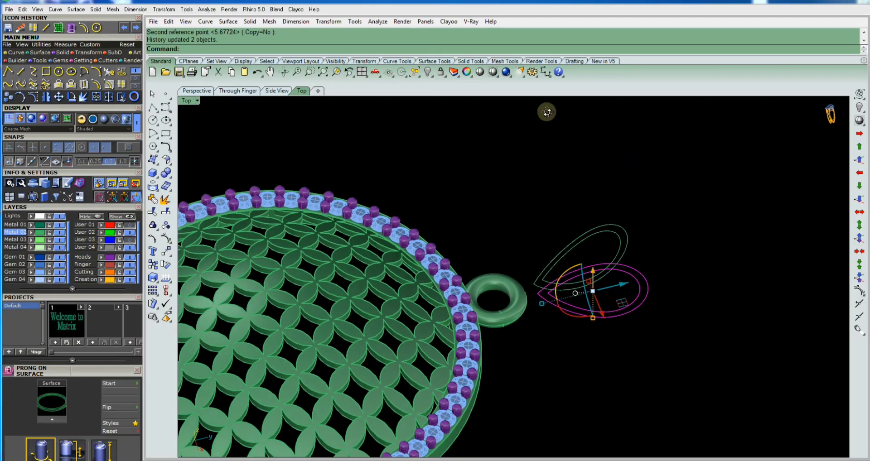
pyautogui.scroll(3, 542, 301)
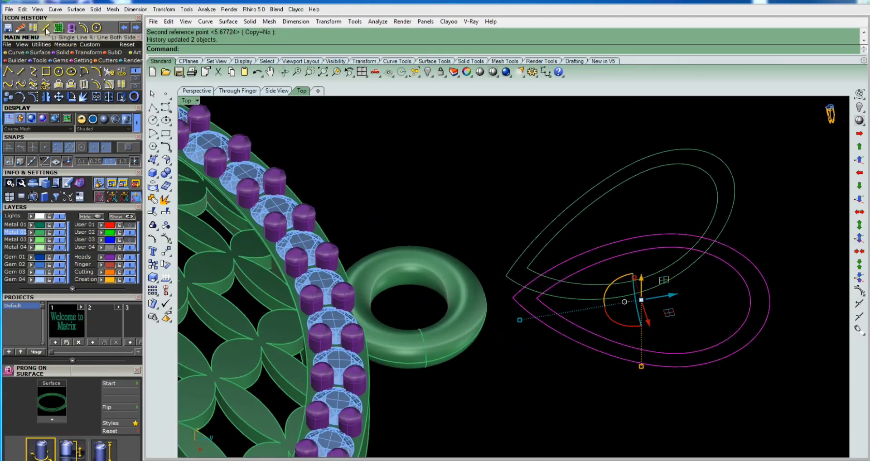
pyautogui.click(32, 72)
pyautogui.scroll(2, 542, 297)
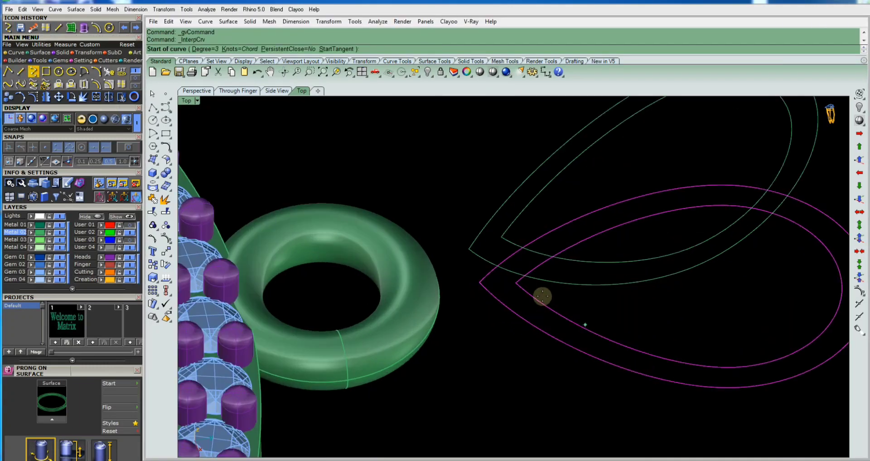
pyautogui.click(514, 286)
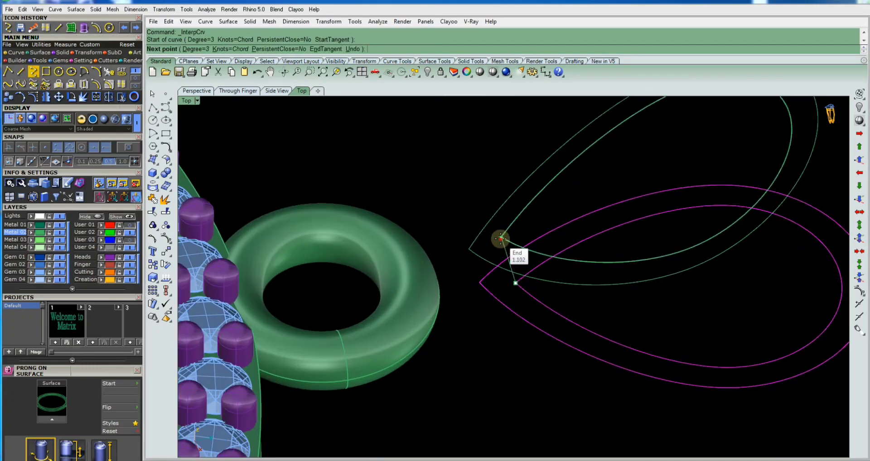
pyautogui.click(502, 237)
pyautogui.click(468, 248)
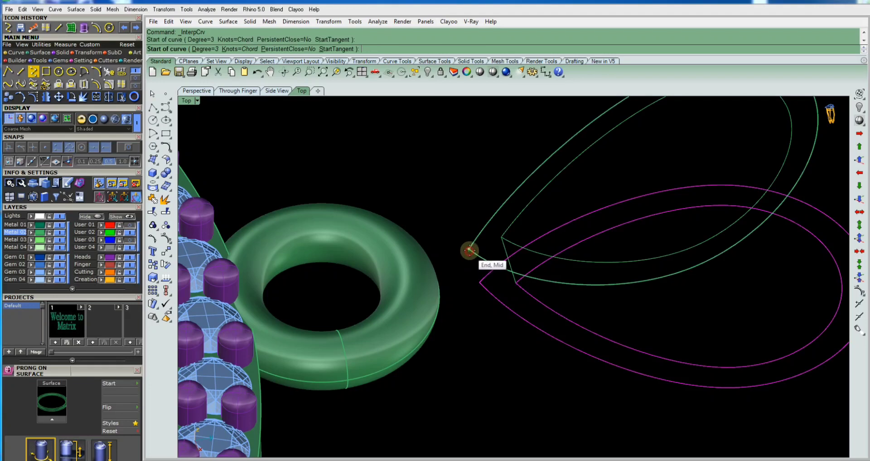
pyautogui.click(479, 282)
pyautogui.press('Return')
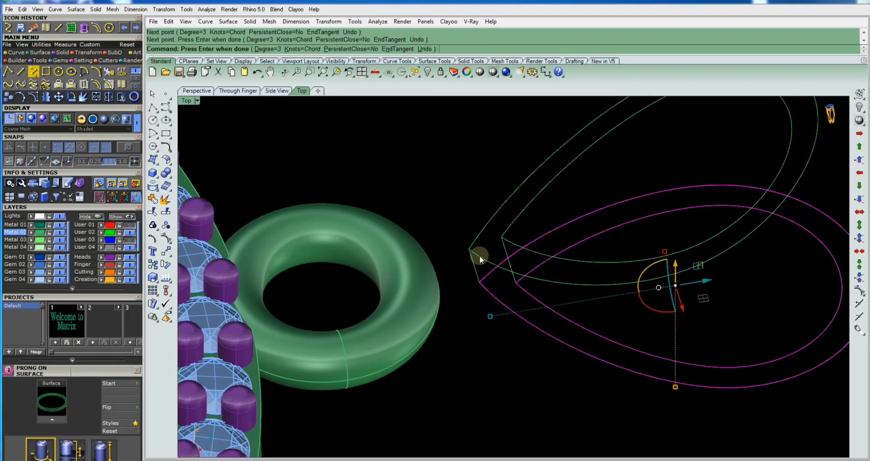
# Draw another connecting curve between the matching lower tip points
pyautogui.press('Return')
pyautogui.click(468, 249)
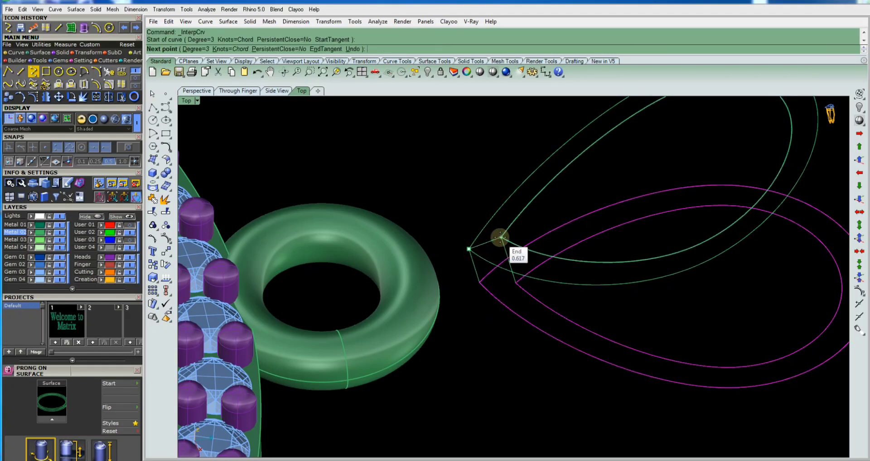
pyautogui.press('Return')
pyautogui.press('Return')
pyautogui.click(479, 282)
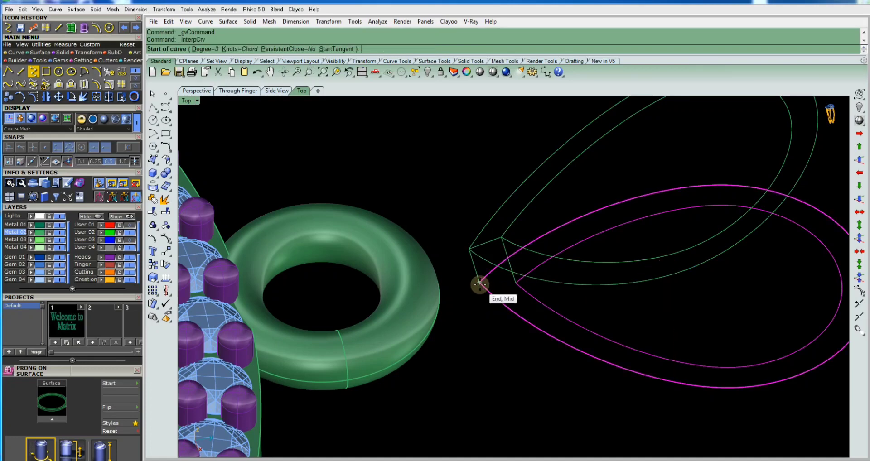
pyautogui.click(515, 283)
pyautogui.press('Return')
# Connect the outer and inner outlines across their rounded end with a curve
pyautogui.moveTo(514, 287)
pyautogui.mouseDown(button='right')
pyautogui.moveTo(619, 159)
pyautogui.moveTo(706, 250)
pyautogui.mouseUp(button='right')
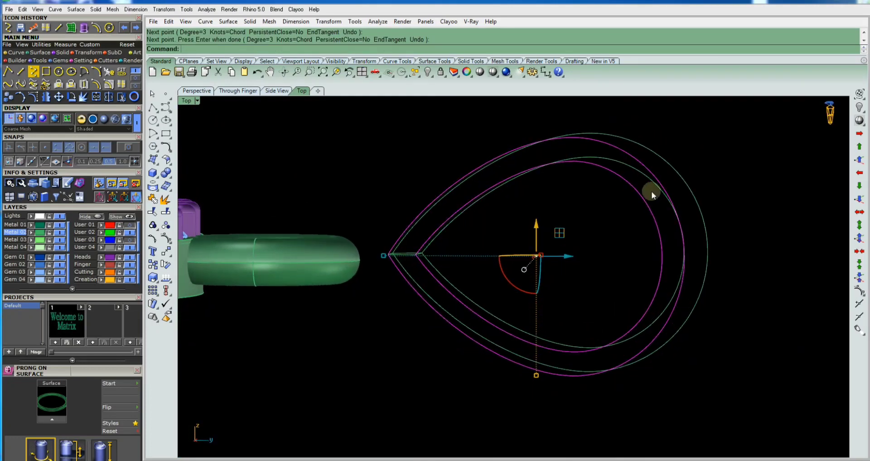
pyautogui.press('Return')
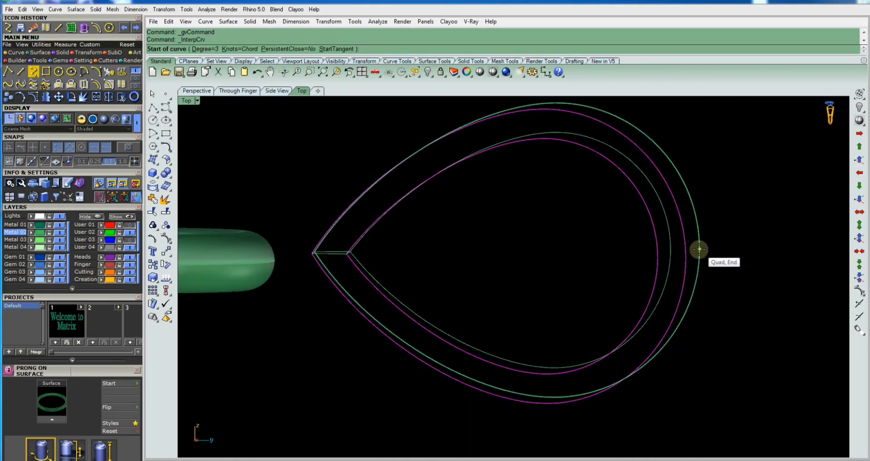
pyautogui.click(698, 251)
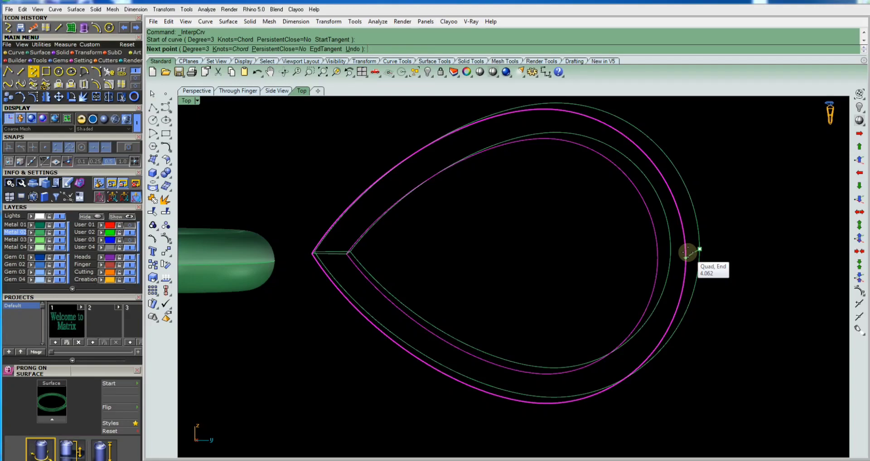
pyautogui.click(687, 252)
pyautogui.press('Return')
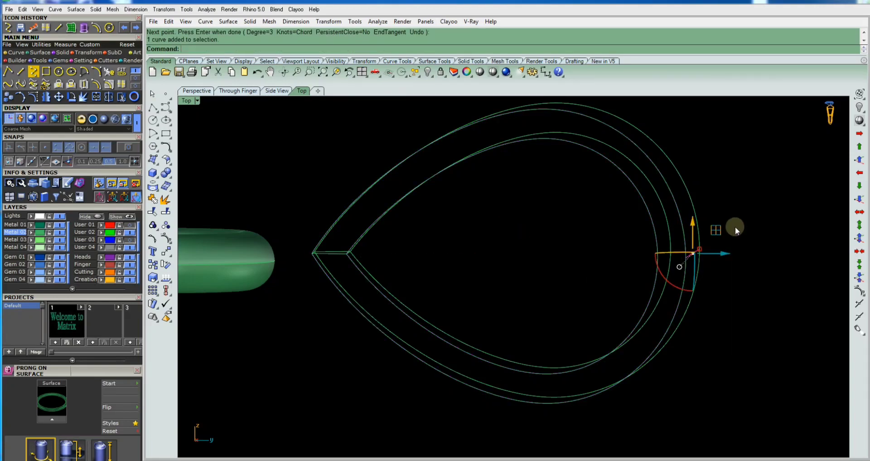
pyautogui.hotkey('ctrl', 'F3')
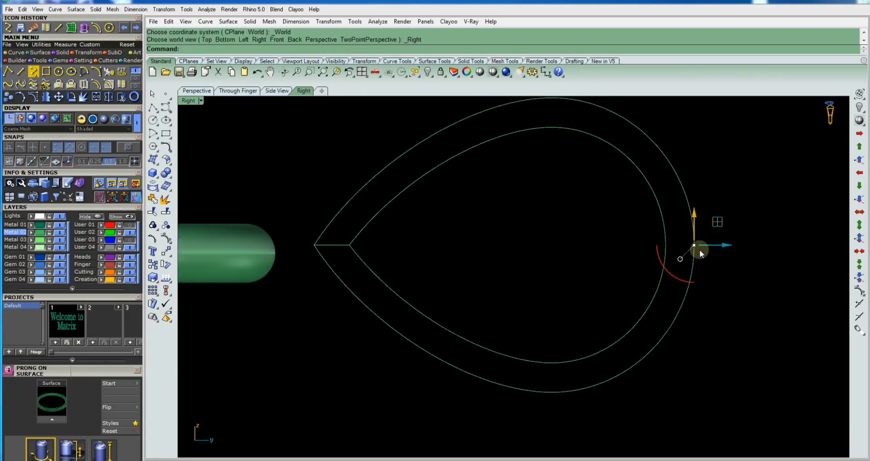
# Split the profile's top edge at its midpoint
pyautogui.hotkey('ctrl', 'F1')
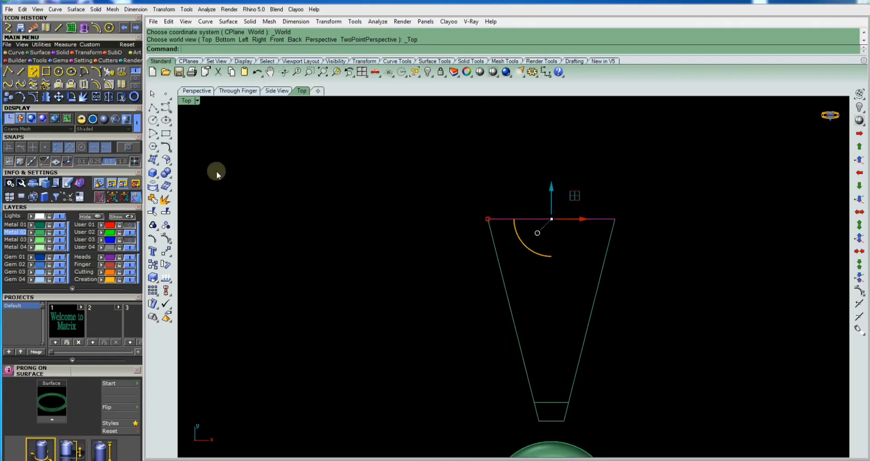
pyautogui.click(166, 211)
pyautogui.click(216, 48)
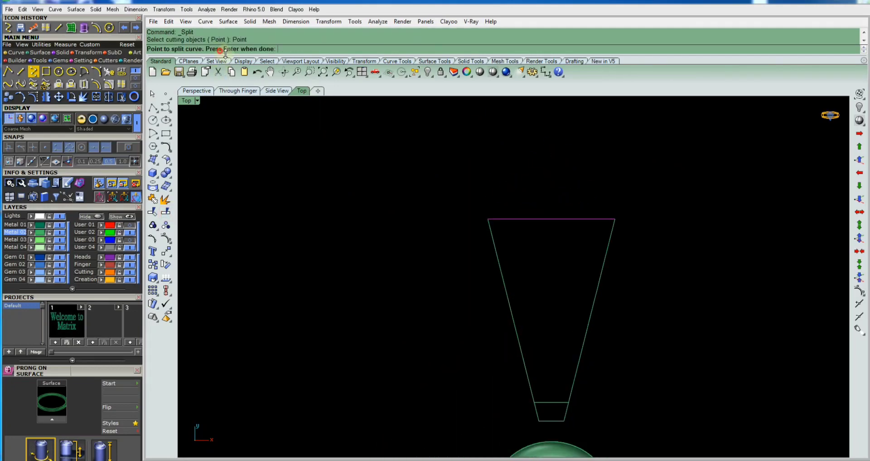
pyautogui.click(543, 219)
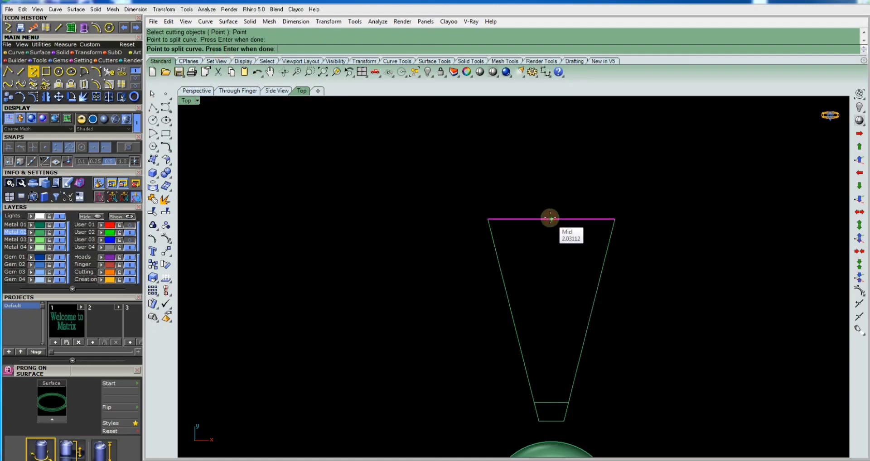
pyautogui.press('Return')
# Raise the top edge's control points and spread them apart into two arches
pyautogui.press('F10')
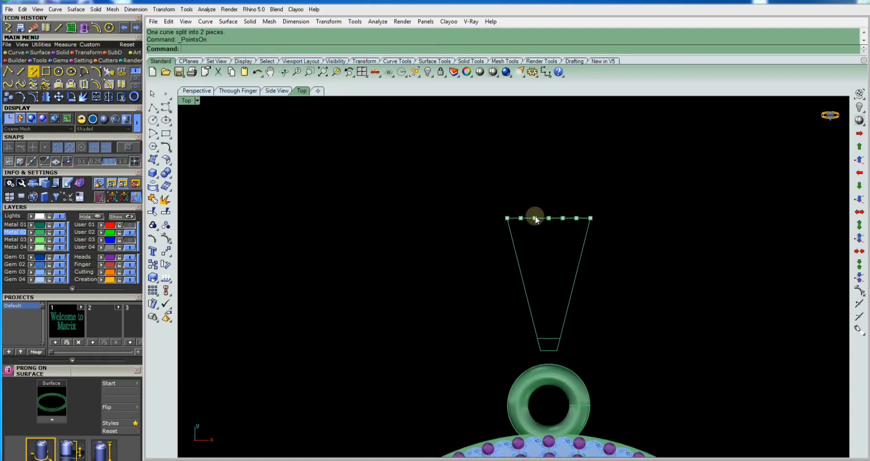
pyautogui.moveTo(495, 196); pyautogui.dragTo(545, 254)
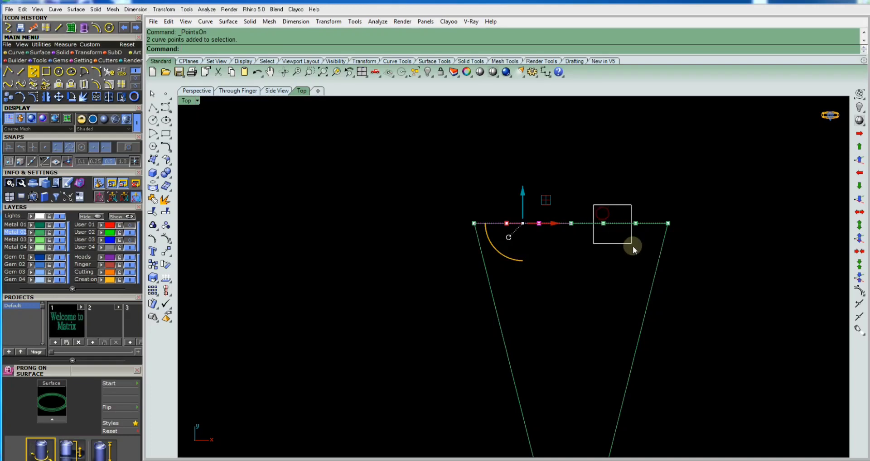
pyautogui.keyDown('shift'); pyautogui.moveTo(641, 255); pyautogui.dragTo(642, 254); pyautogui.keyUp('shift')
pyautogui.moveTo(570, 186); pyautogui.dragTo(570, 154)
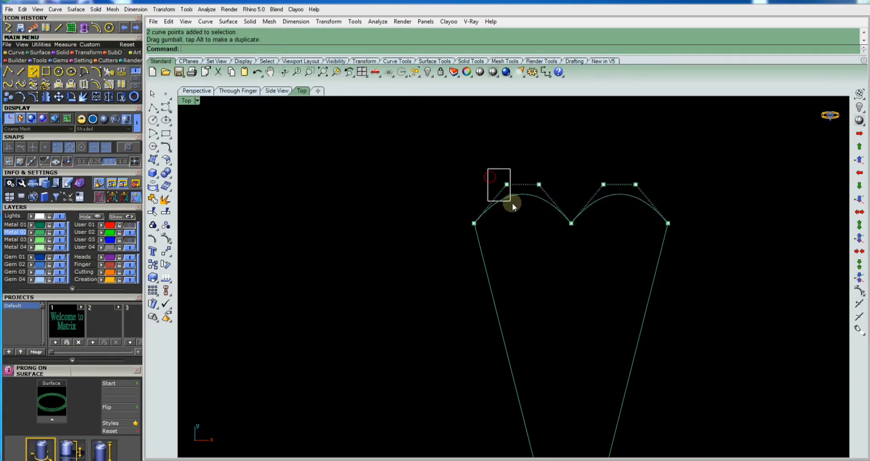
pyautogui.moveTo(512, 203); pyautogui.dragTo(512, 203)
pyautogui.keyDown('shift'); pyautogui.moveTo(661, 202); pyautogui.dragTo(662, 202); pyautogui.keyUp('shift')
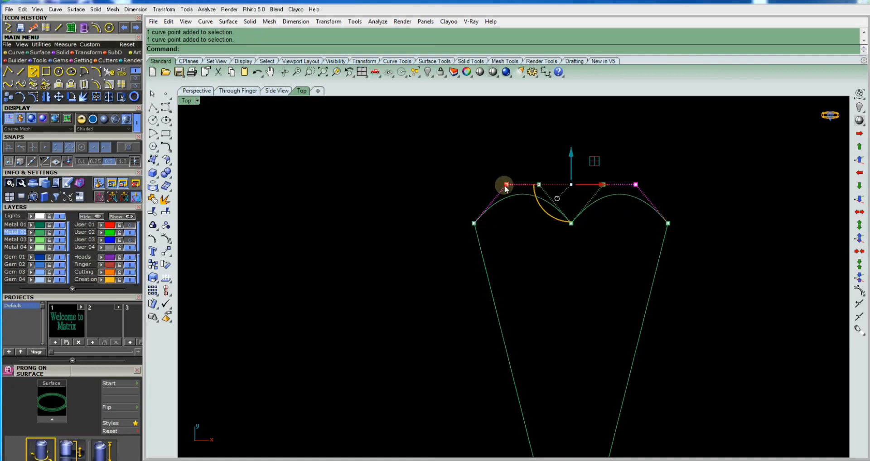
pyautogui.moveTo(505, 186); pyautogui.dragTo(515, 166)
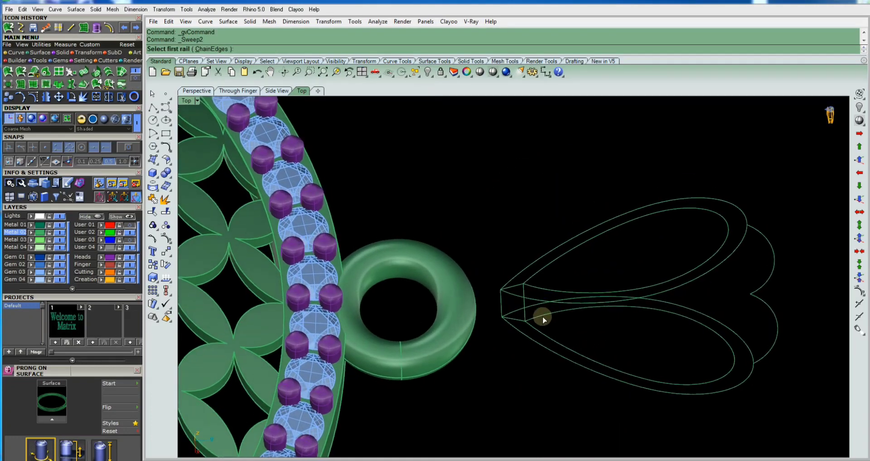
# Sweep2 a surface between the lower and upper inner curves with one cross-section
pyautogui.click(542, 316)
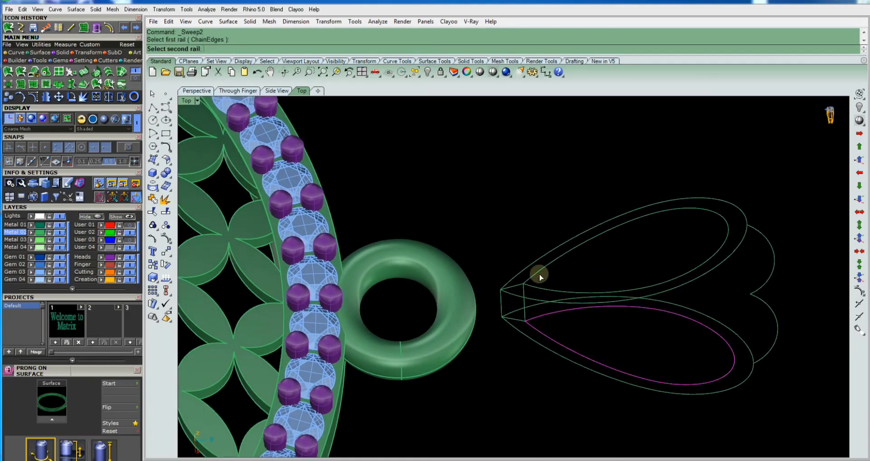
pyautogui.click(538, 274)
pyautogui.click(527, 296)
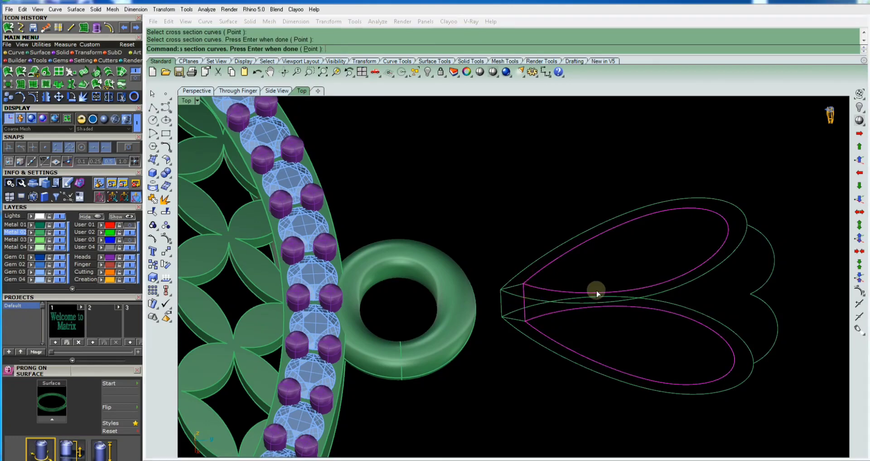
pyautogui.press('Return')
pyautogui.press('Return')
pyautogui.scroll(3, 521, 350)
pyautogui.press('Return')
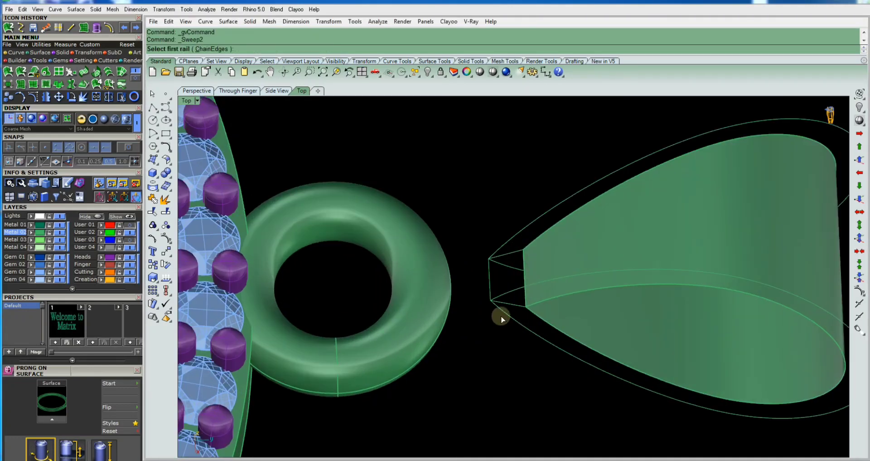
# Sweep2 a second surface along the lower and upper outer curves
pyautogui.click(501, 313)
pyautogui.click(509, 245)
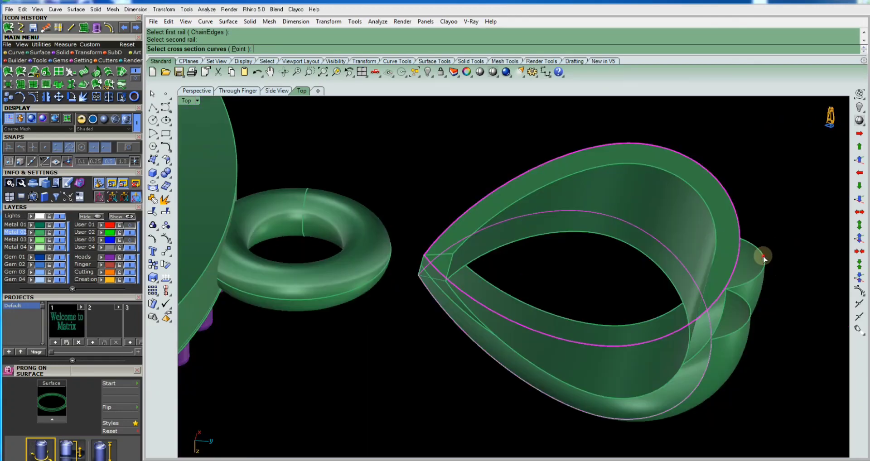
pyautogui.click(763, 256)
pyautogui.press('Return')
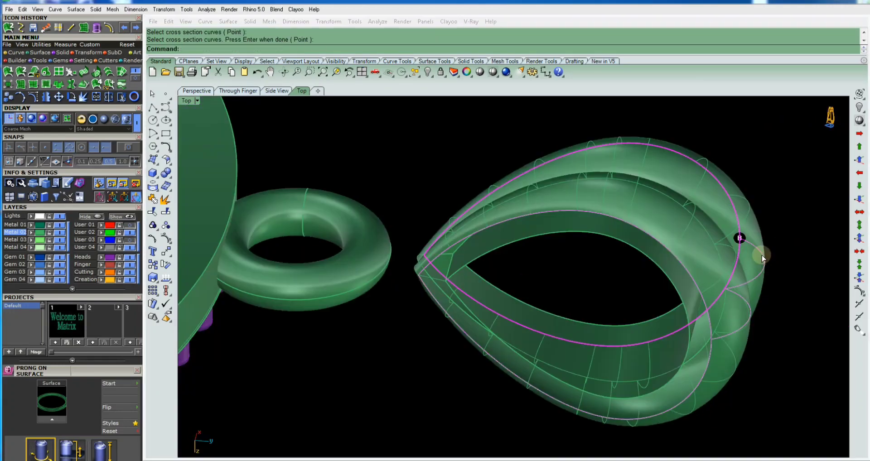
pyautogui.press('Return')
pyautogui.press('Return')
pyautogui.press('Return')
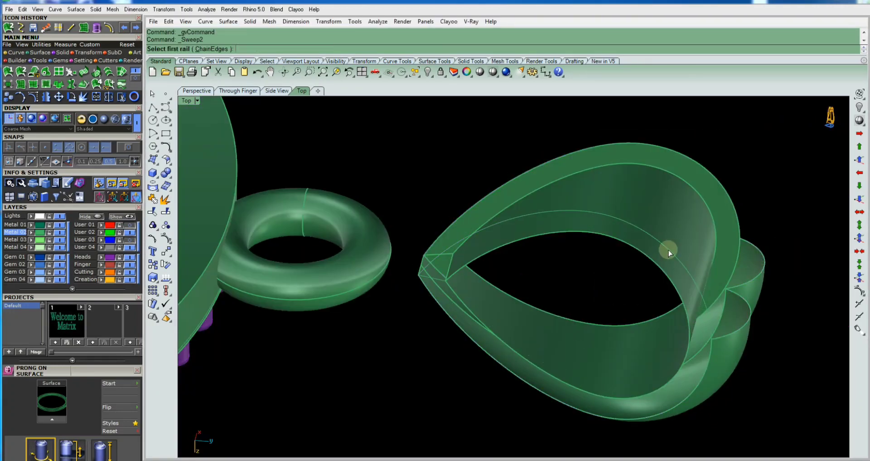
# Sweep another band between two rails using two cross-section curves
pyautogui.click(644, 231)
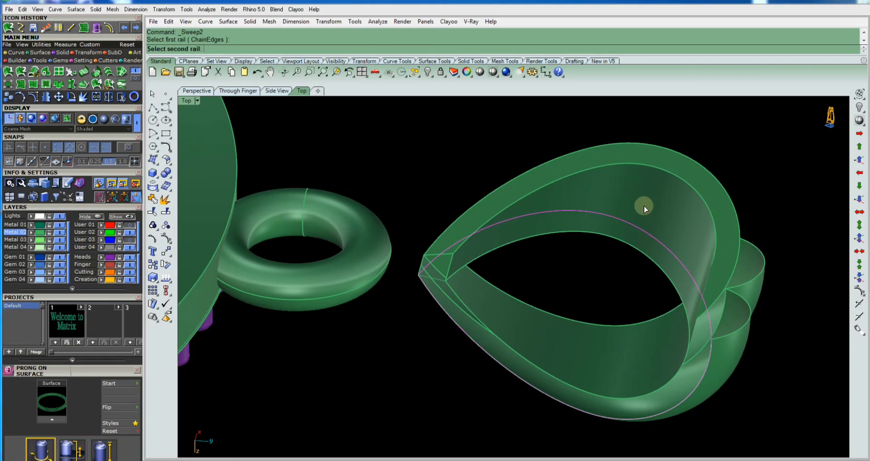
pyautogui.click(639, 149)
pyautogui.click(653, 170)
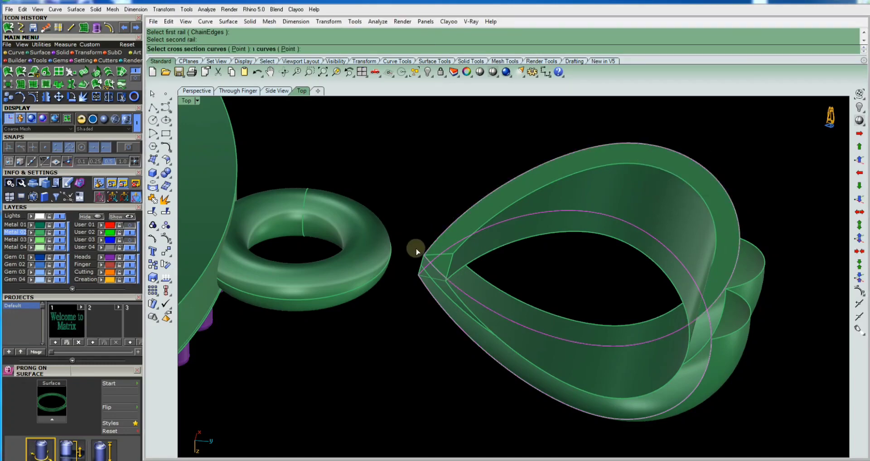
pyautogui.scroll(3, 421, 265)
pyautogui.click(422, 266)
pyautogui.click(458, 283)
pyautogui.scroll(-3, 465, 219)
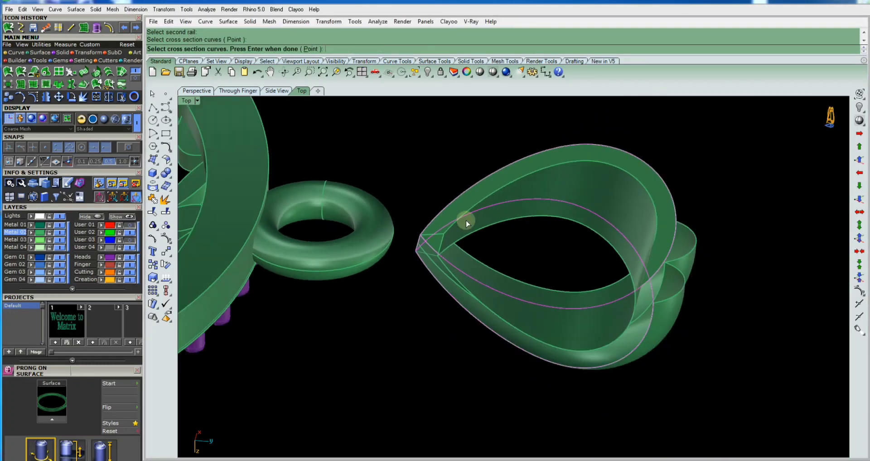
pyautogui.click(698, 236)
pyautogui.click(724, 245)
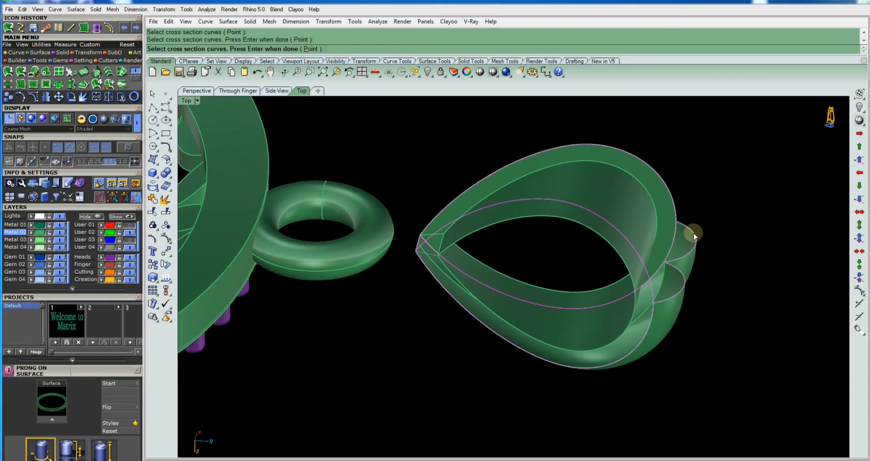
pyautogui.press('Return')
pyautogui.press('Return')
pyautogui.scroll(-2, 644, 260)
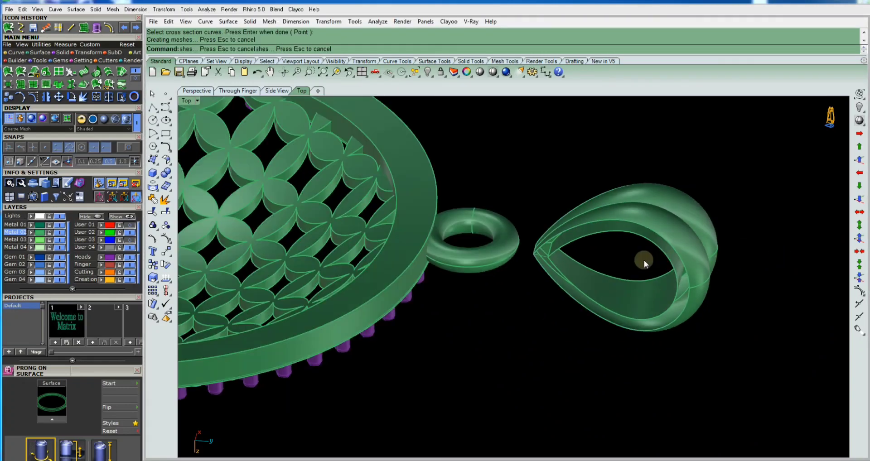
pyautogui.scroll(3, 679, 281)
pyautogui.scroll(2, 681, 285)
pyautogui.press('Return')
# Build a final two-rail sweep from the leaf's edge to its tip, then select the result
pyautogui.click(659, 238)
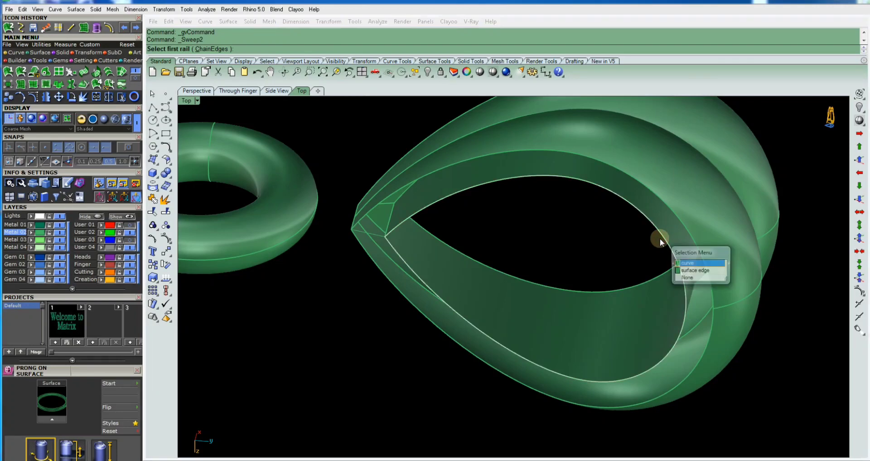
pyautogui.click(693, 260)
pyautogui.click(641, 187)
pyautogui.click(679, 209)
pyautogui.scroll(-2, 319, 216)
pyautogui.scroll(3, 358, 230)
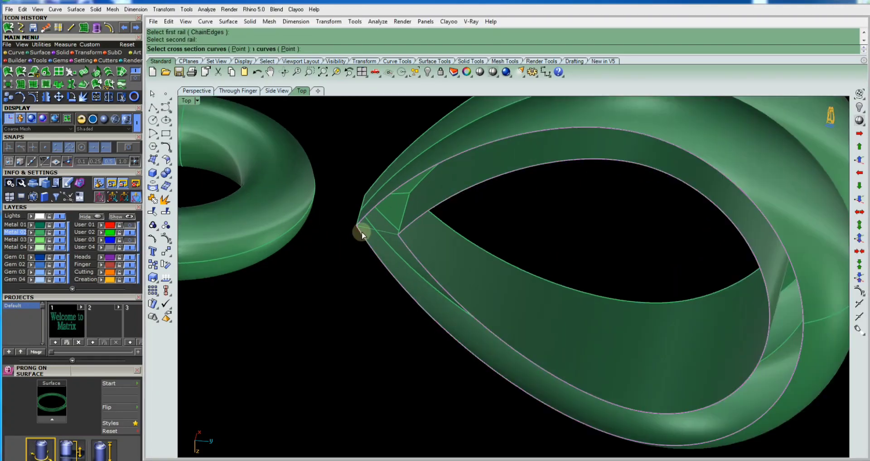
pyautogui.press('Return')
pyautogui.press('Return')
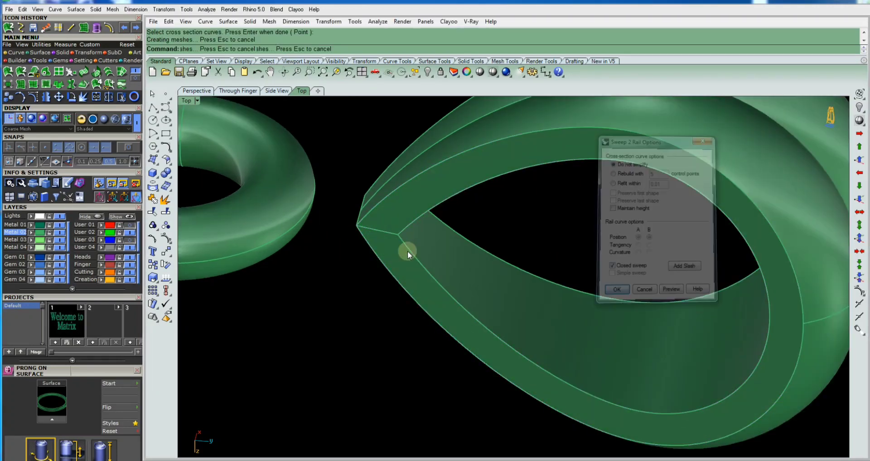
pyautogui.scroll(-3, 407, 250)
pyautogui.scroll(-3, 488, 288)
pyautogui.moveTo(430, 336); pyautogui.dragTo(624, 204)
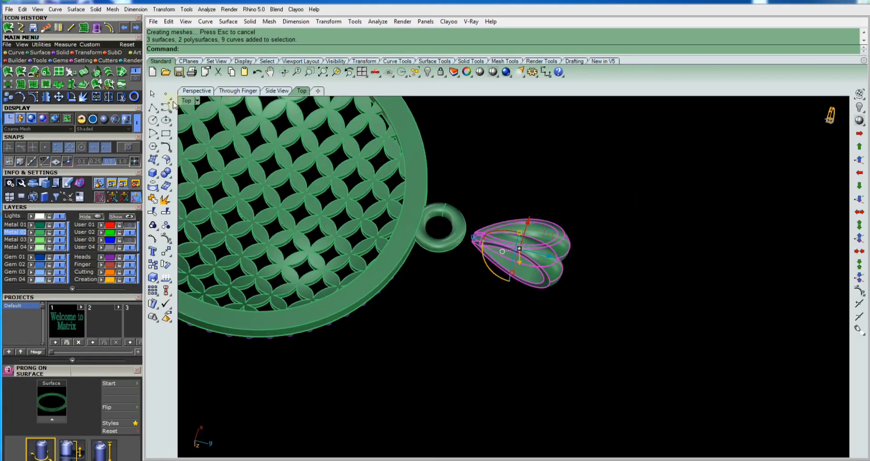
# Join the leaf's curves, then window-select the leaf curves, leaving the leaf solid unselected
pyautogui.click(152, 211)
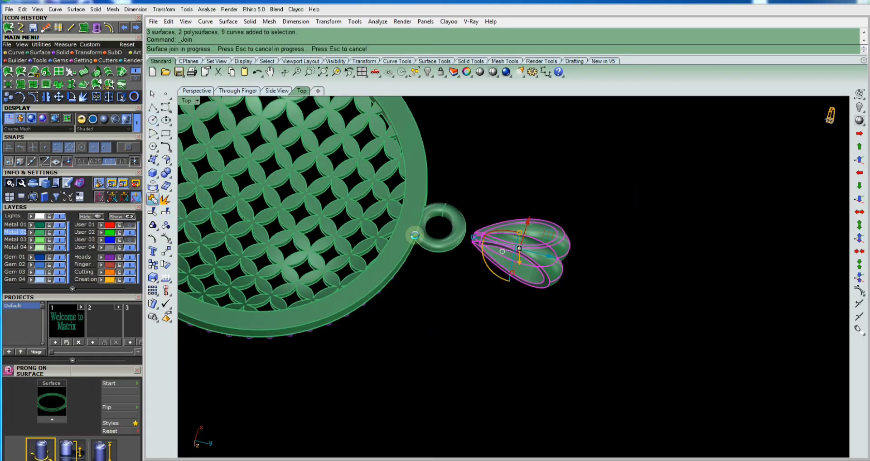
pyautogui.click(591, 218)
pyautogui.scroll(1, 567, 223)
pyautogui.moveTo(611, 165); pyautogui.dragTo(467, 303)
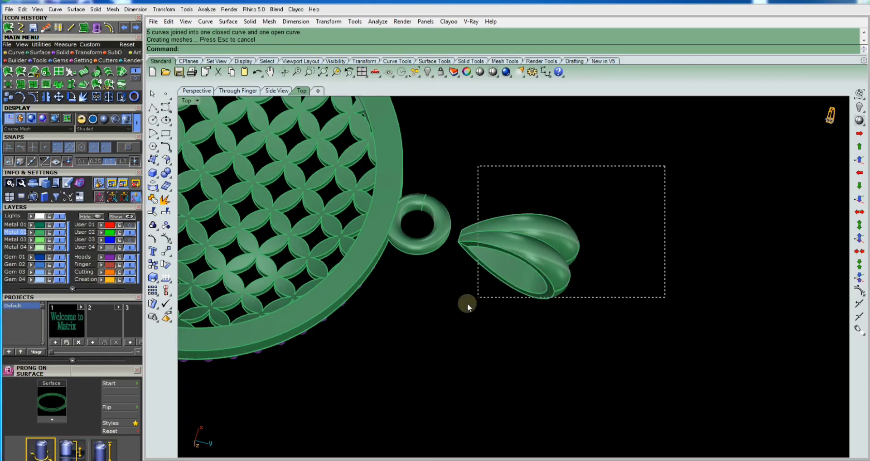
pyautogui.scroll(2, 534, 242)
pyautogui.keyDown('ctrl'); pyautogui.click(553, 244); pyautogui.keyUp('ctrl')
pyautogui.scroll(1, 554, 243)
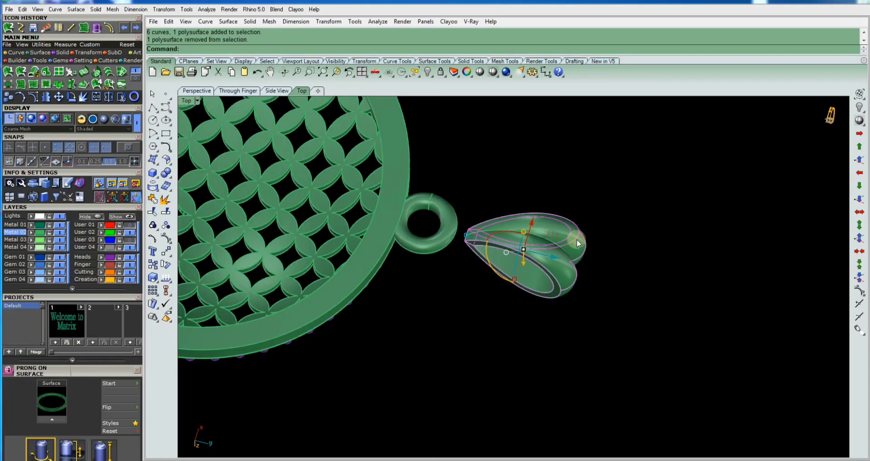
# In Top view, move the leaf down onto the bail ring and widen it into a heart top
pyautogui.hotkey('ctrl', 'F1')
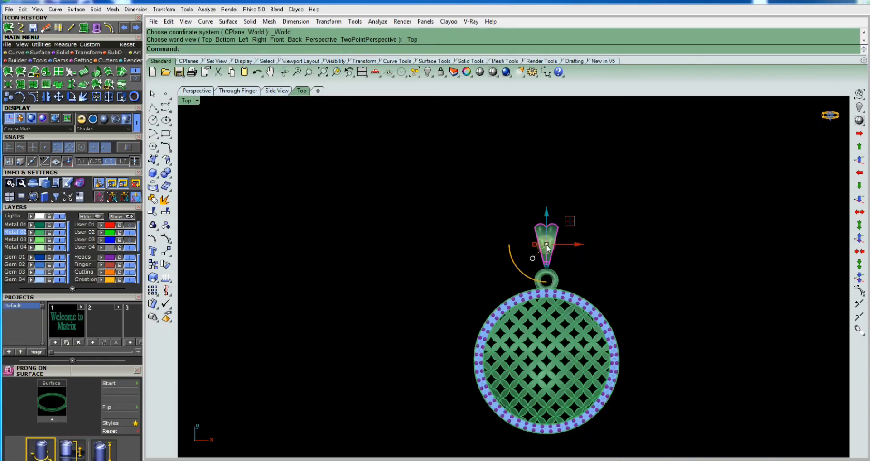
pyautogui.scroll(3, 547, 247)
pyautogui.moveTo(549, 220); pyautogui.dragTo(550, 261)
pyautogui.scroll(2, 534, 262)
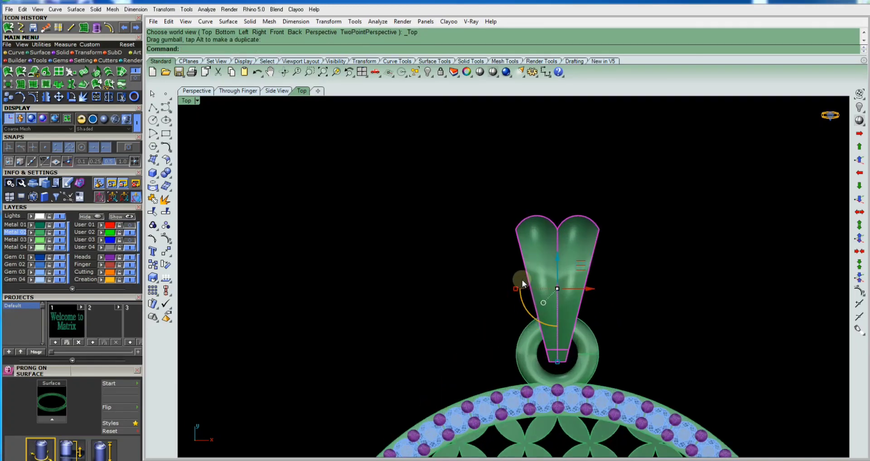
pyautogui.moveTo(536, 288); pyautogui.dragTo(510, 285)
pyautogui.scroll(-2, 509, 196)
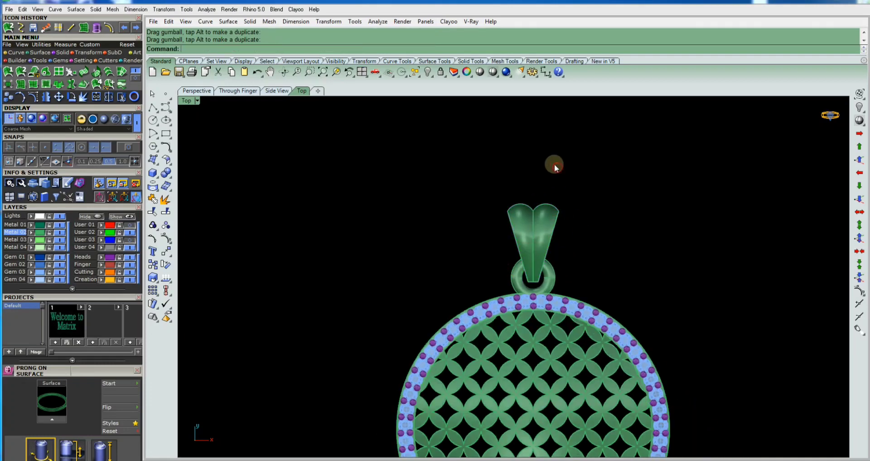
pyautogui.scroll(-2, 553, 164)
pyautogui.scroll(-2, 581, 229)
pyautogui.scroll(-2, 557, 209)
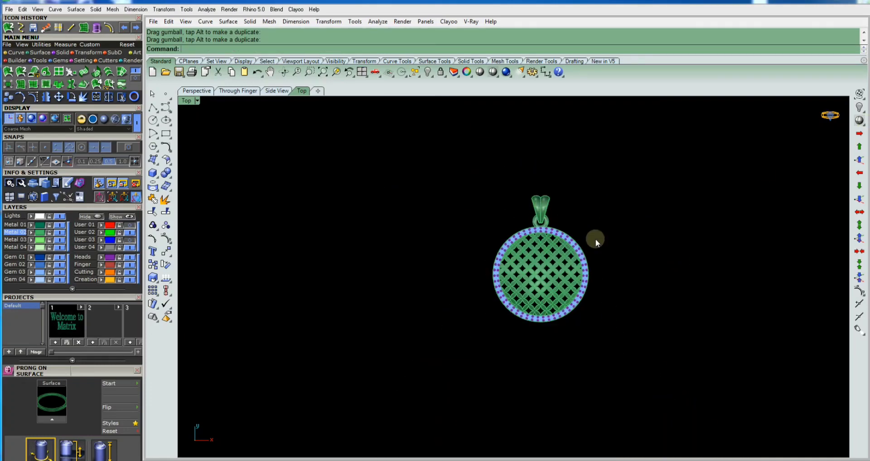
pyautogui.scroll(3, 595, 238)
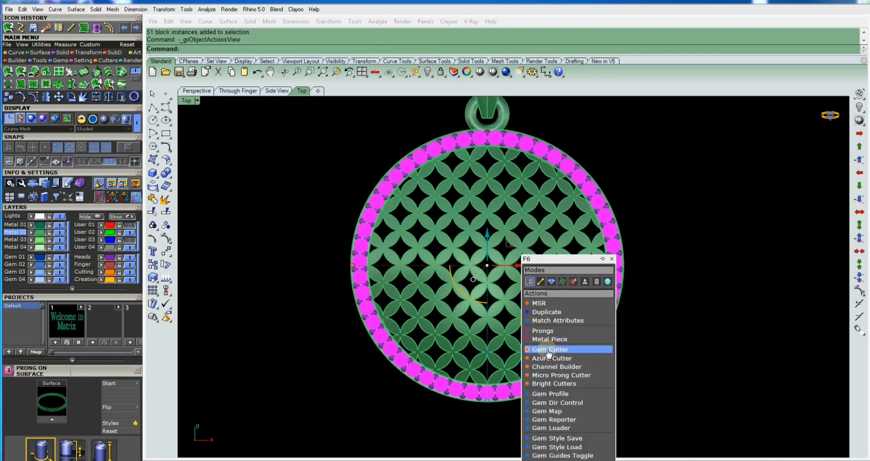
# Add gem cutters beneath the selected stones, deepening their lower section to about -271%
pyautogui.click(561, 358)
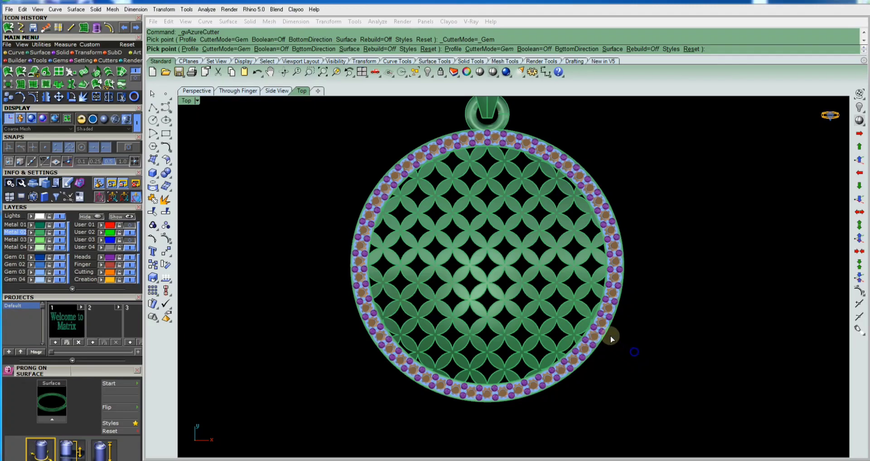
pyautogui.moveTo(547, 271)
pyautogui.keyDown('ctrl'); pyautogui.keyDown('shift'); pyautogui.mouseDown(button='right')
pyautogui.moveTo(502, 307)
pyautogui.moveTo(343, 300)
pyautogui.mouseUp(button='right'); pyautogui.keyUp('shift'); pyautogui.keyUp('ctrl')
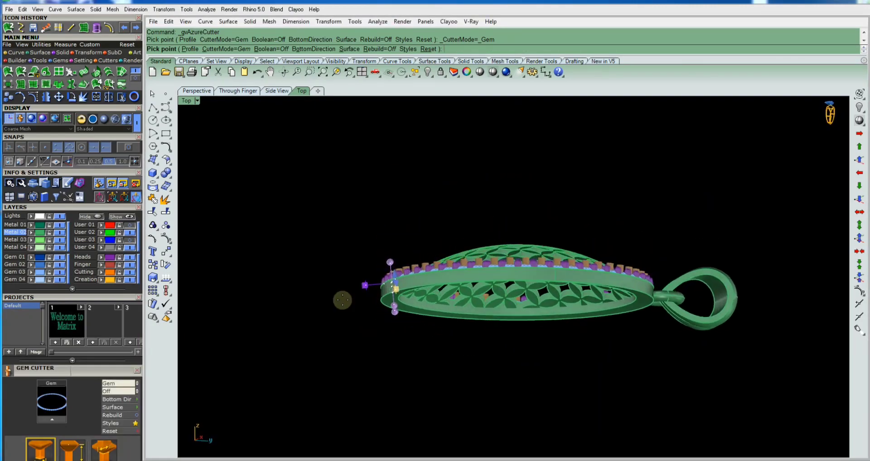
pyautogui.moveTo(64, 376); pyautogui.dragTo(270, 207)
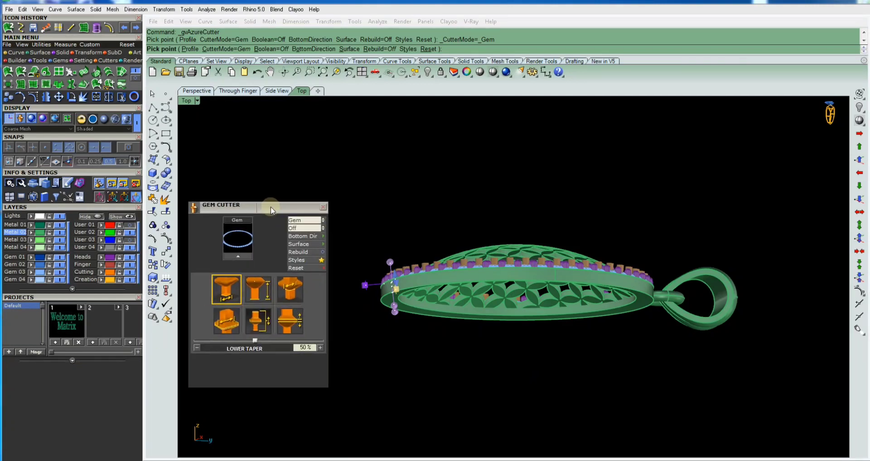
pyautogui.click(257, 293)
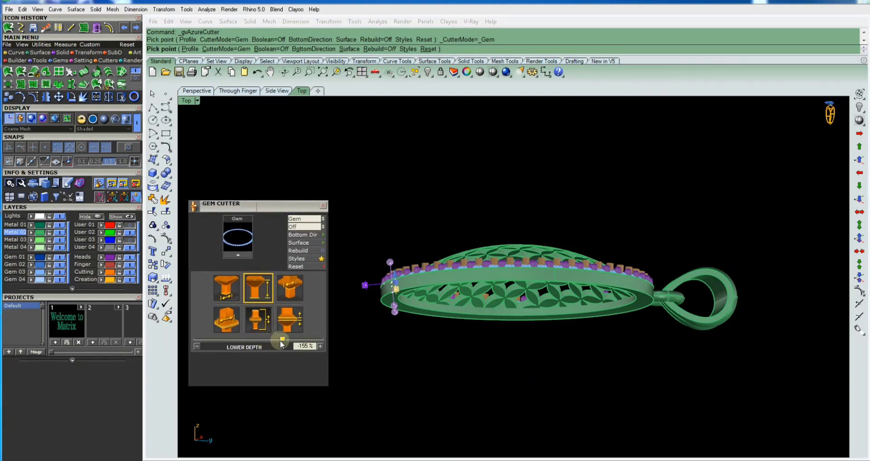
pyautogui.moveTo(281, 342); pyautogui.dragTo(277, 341)
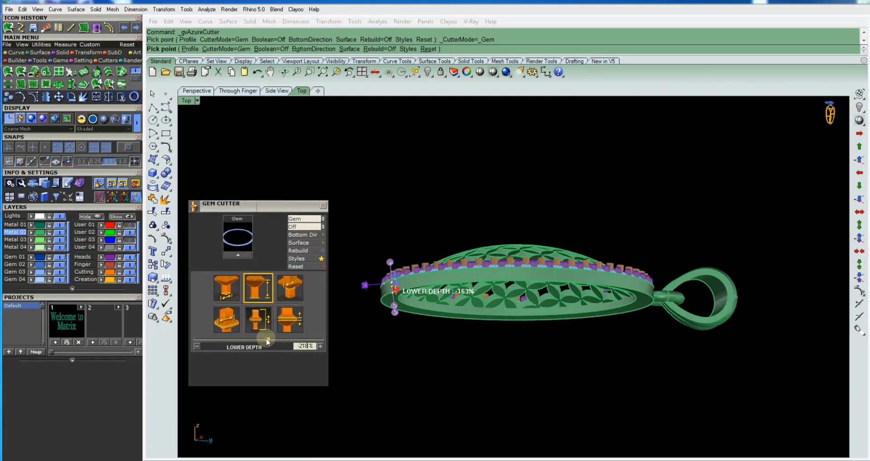
pyautogui.moveTo(257, 341); pyautogui.dragTo(246, 340)
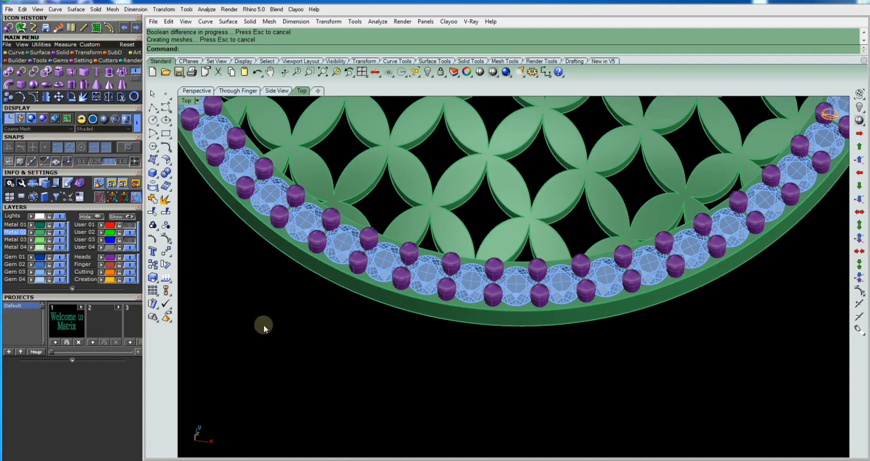
# Turn off the Gem 03 layer, zoom out to check the seat holes, and open the display modes list
pyautogui.click(60, 271)
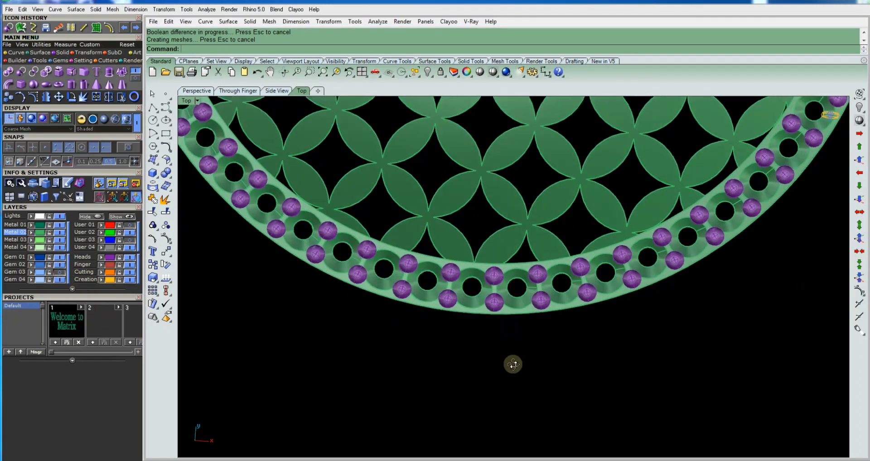
pyautogui.scroll(-5, 543, 329)
pyautogui.scroll(-1, 540, 362)
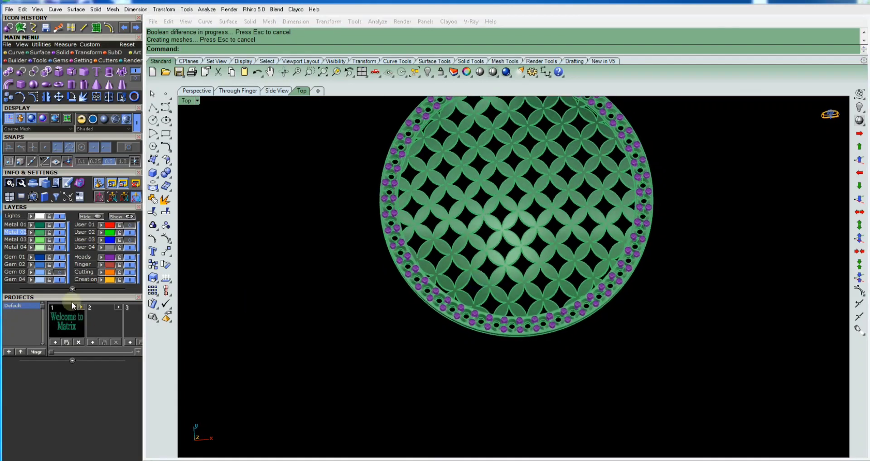
pyautogui.scroll(-2, 453, 347)
pyautogui.scroll(-2, 507, 325)
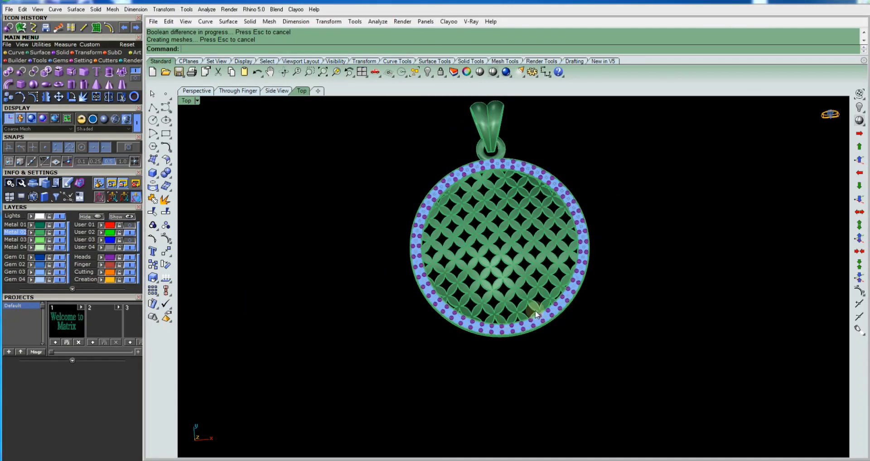
pyautogui.scroll(-2, 575, 213)
pyautogui.scroll(2, 503, 275)
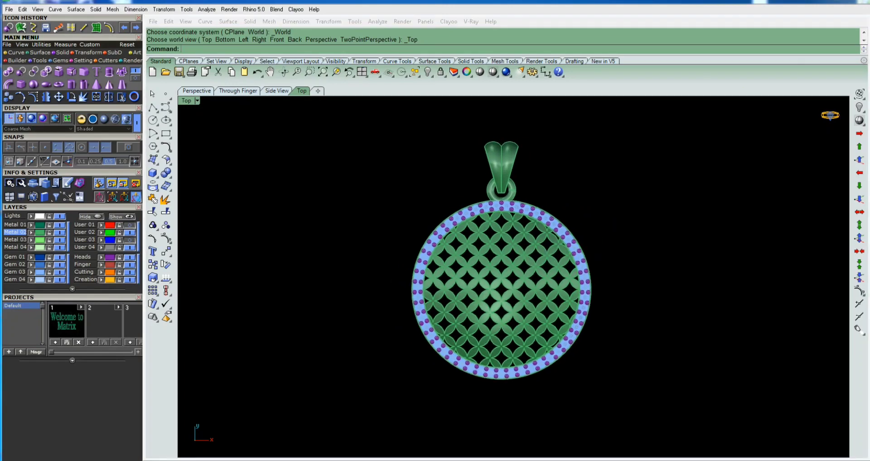
pyautogui.click(196, 102)
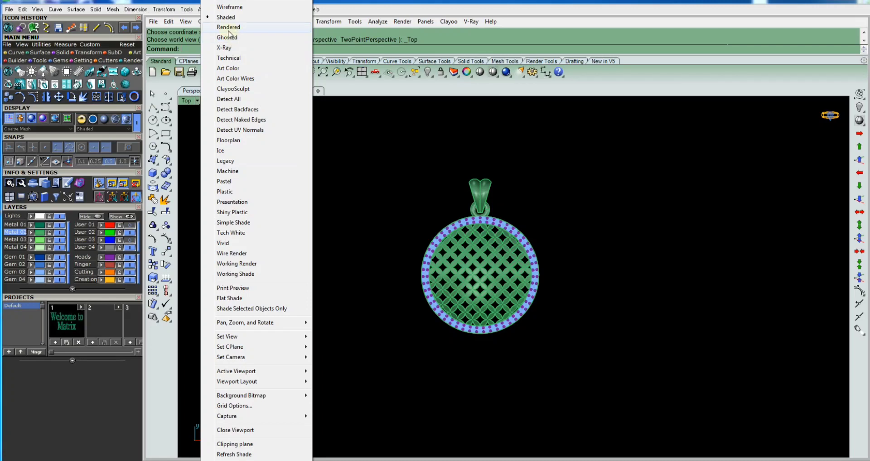
# Switch to Machine display, orbit the pendant from several angles, and reset the view
pyautogui.click(232, 172)
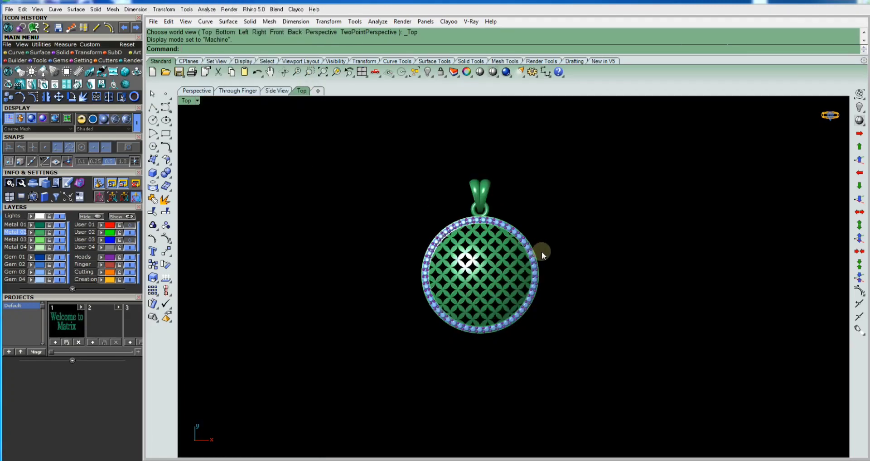
pyautogui.moveTo(539, 248); pyautogui.dragTo(537, 200, button='right')
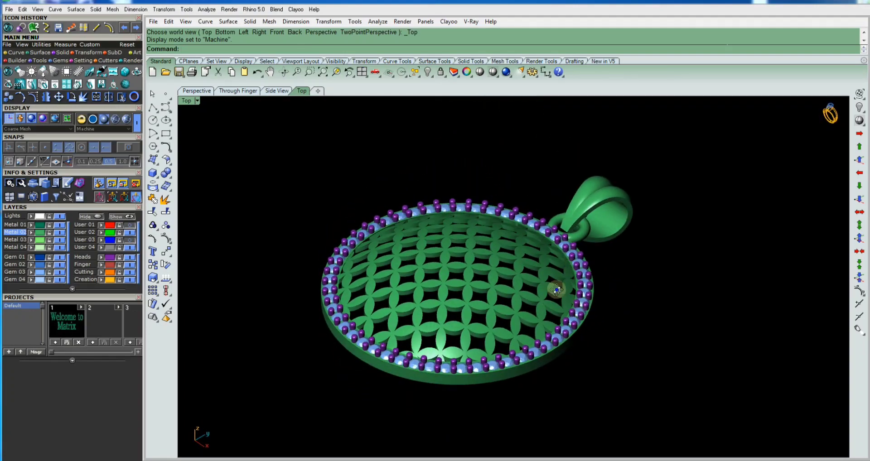
pyautogui.moveTo(556, 290)
pyautogui.mouseDown(button='right')
pyautogui.moveTo(426, 307)
pyautogui.moveTo(486, 294)
pyautogui.moveTo(447, 290)
pyautogui.mouseUp(button='right')
pyautogui.moveTo(628, 316)
pyautogui.mouseDown(button='right')
pyautogui.moveTo(539, 313)
pyautogui.moveTo(540, 122)
pyautogui.moveTo(543, 438)
pyautogui.moveTo(563, 428)
pyautogui.mouseUp(button='right')
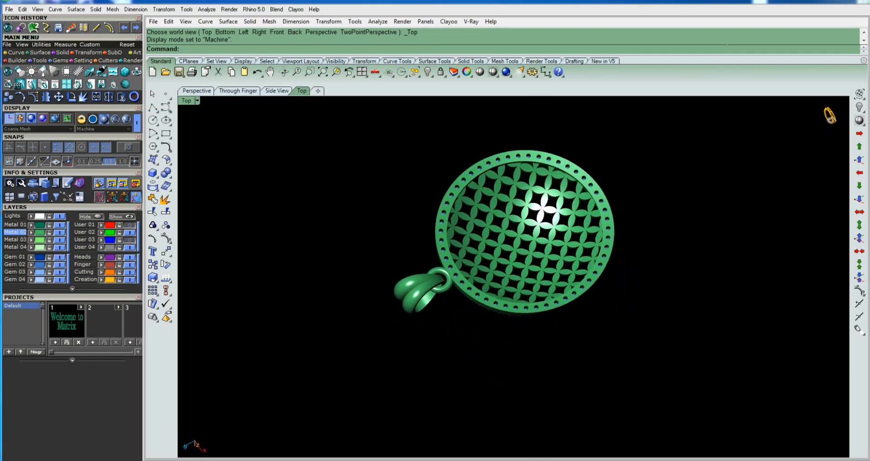
pyautogui.scroll(3, 598, 190)
pyautogui.moveTo(600, 195)
pyautogui.mouseDown(button='right')
pyautogui.moveTo(551, 149)
pyautogui.moveTo(492, 152)
pyautogui.moveTo(452, 185)
pyautogui.moveTo(427, 254)
pyautogui.moveTo(426, 355)
pyautogui.moveTo(449, 372)
pyautogui.moveTo(482, 437)
pyautogui.moveTo(501, 448)
pyautogui.moveTo(582, 253)
pyautogui.mouseUp(button='right')
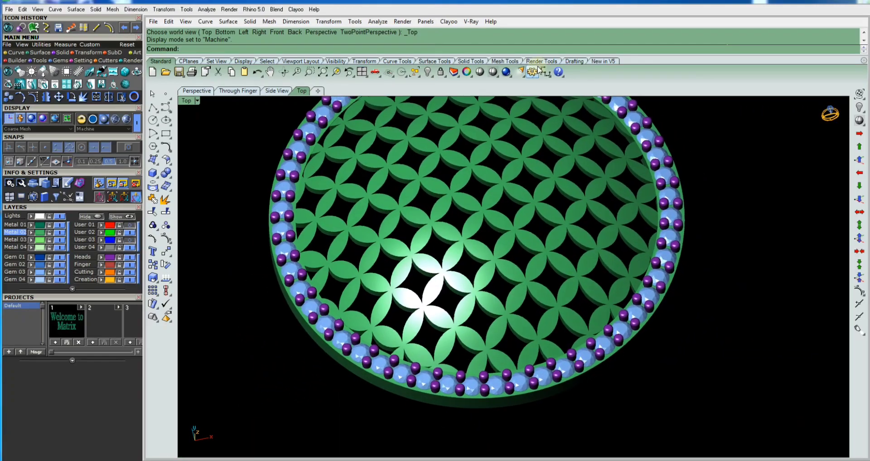
pyautogui.rightClick(284, 219)
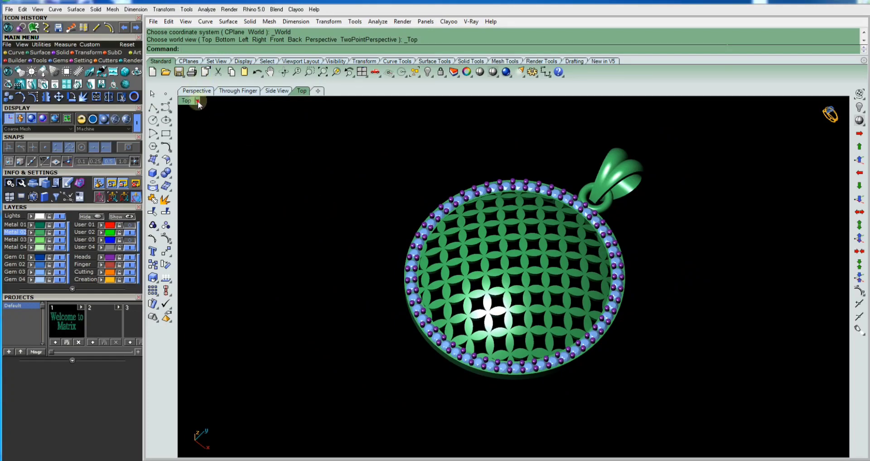
pyautogui.click(197, 100)
pyautogui.click(228, 28)
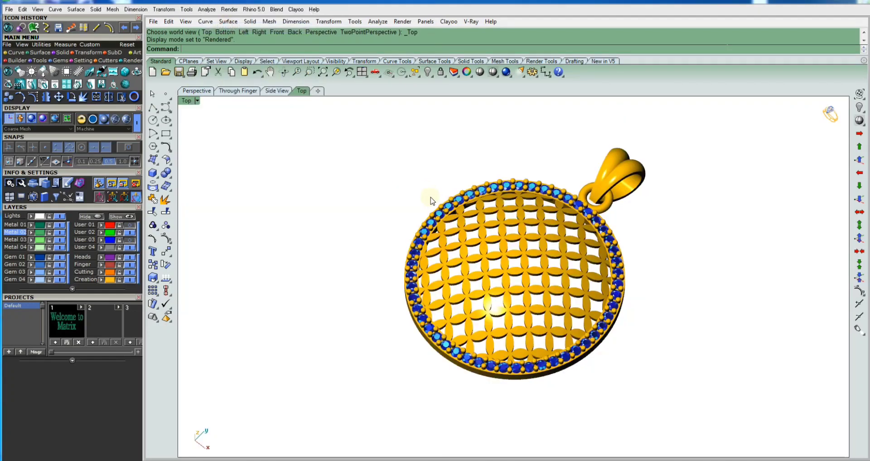
pyautogui.moveTo(478, 298)
pyautogui.mouseDown(button='right')
pyautogui.moveTo(501, 295)
pyautogui.moveTo(514, 317)
pyautogui.mouseUp(button='right')
pyautogui.scroll(3, 574, 312)
pyautogui.moveTo(574, 313)
pyautogui.mouseDown(button='right')
pyautogui.moveTo(528, 293)
pyautogui.moveTo(565, 368)
pyautogui.moveTo(546, 206)
pyautogui.mouseUp(button='right')
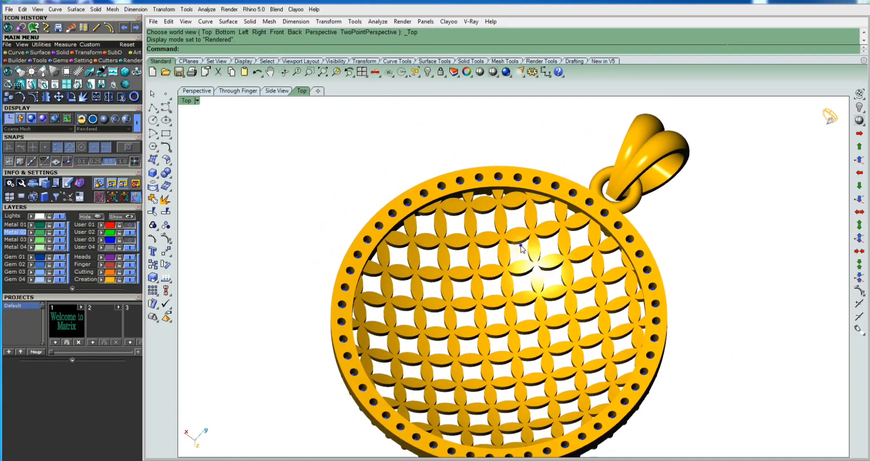
pyautogui.moveTo(521, 248)
pyautogui.mouseDown(button='right')
pyautogui.moveTo(579, 218)
pyautogui.moveTo(617, 436)
pyautogui.moveTo(619, 101)
pyautogui.moveTo(607, 98)
pyautogui.mouseUp(button='right')
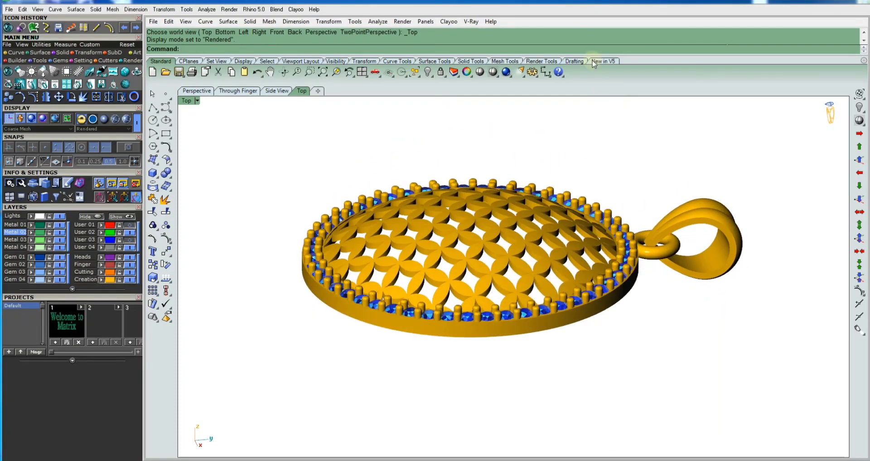